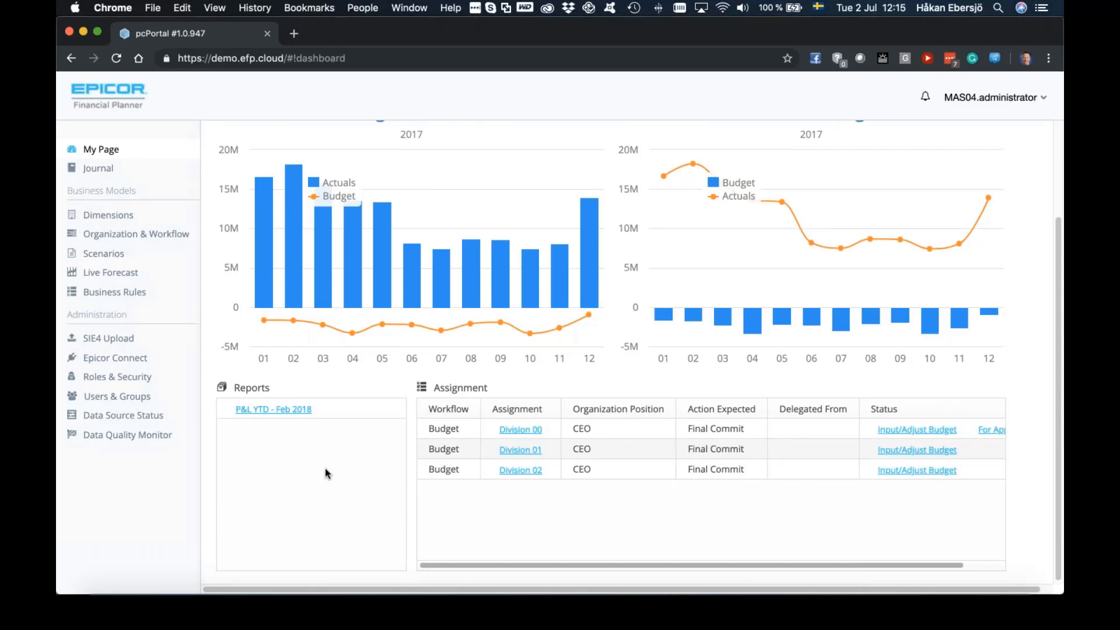
# - Open the P&L YTD - Feb 2018 report from the dashboard and look through its account lines
pyautogui.scroll(5, 325, 468)
pyautogui.click(286, 528)
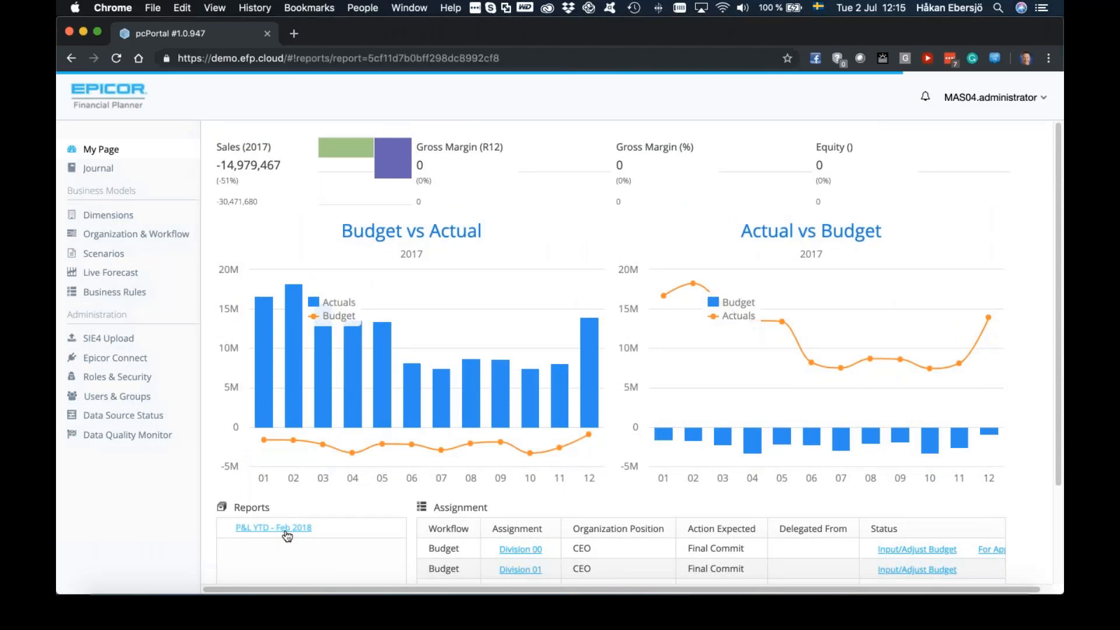
pyautogui.scroll(-4, 525, 394)
pyautogui.scroll(4, 525, 395)
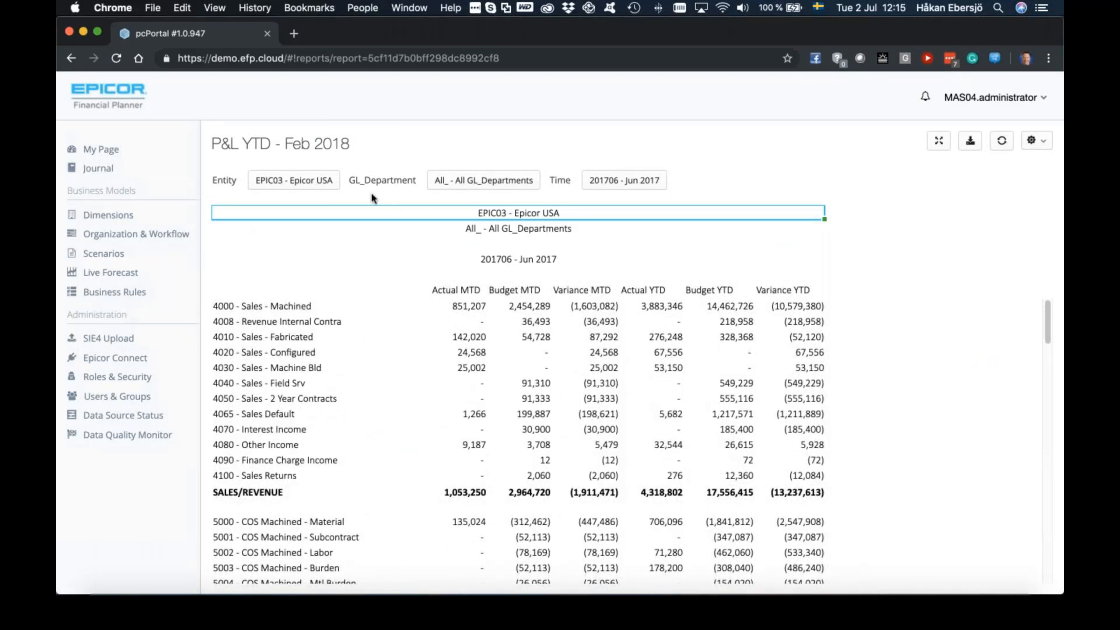
# - Inspect the selectable members of the report's Entity, GL_Department and Time filters, keeping the current selections
pyautogui.click(315, 180)
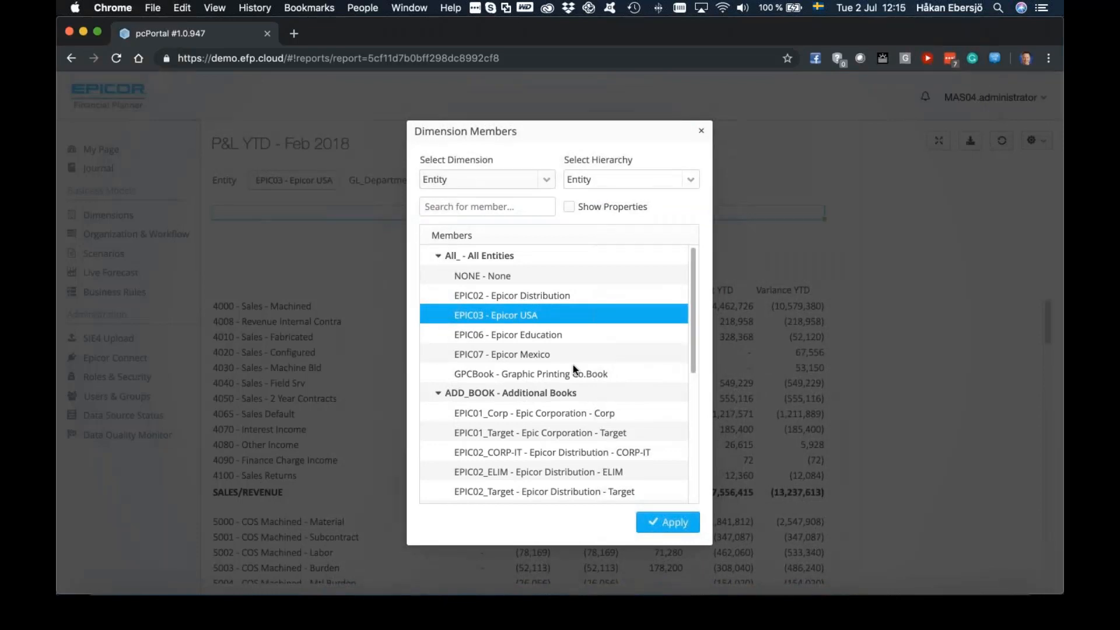
pyautogui.click(676, 525)
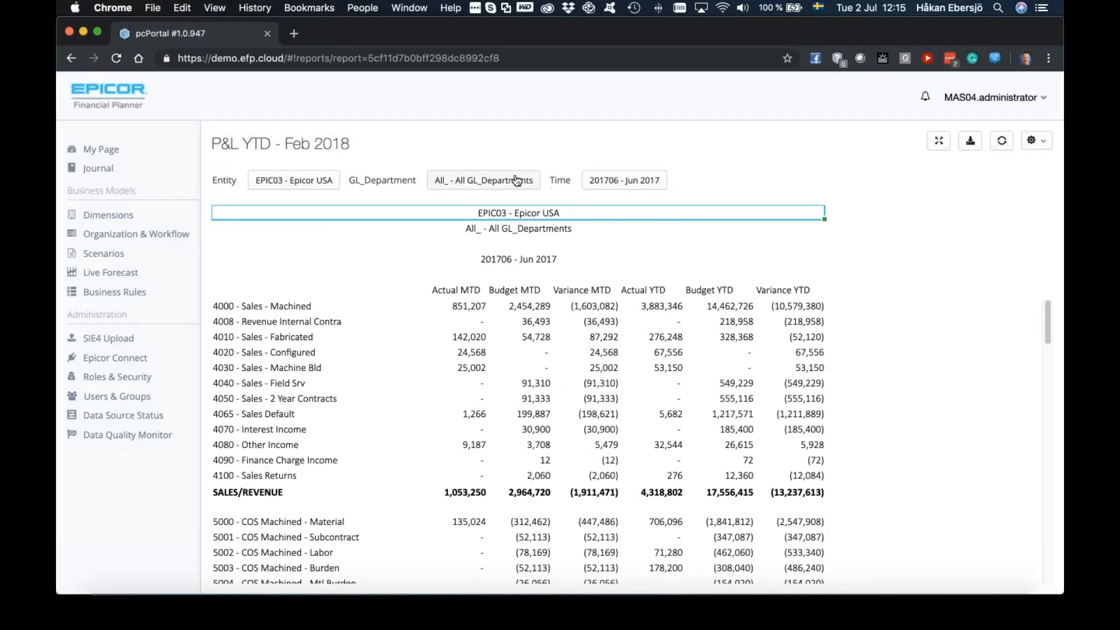
pyautogui.click(517, 180)
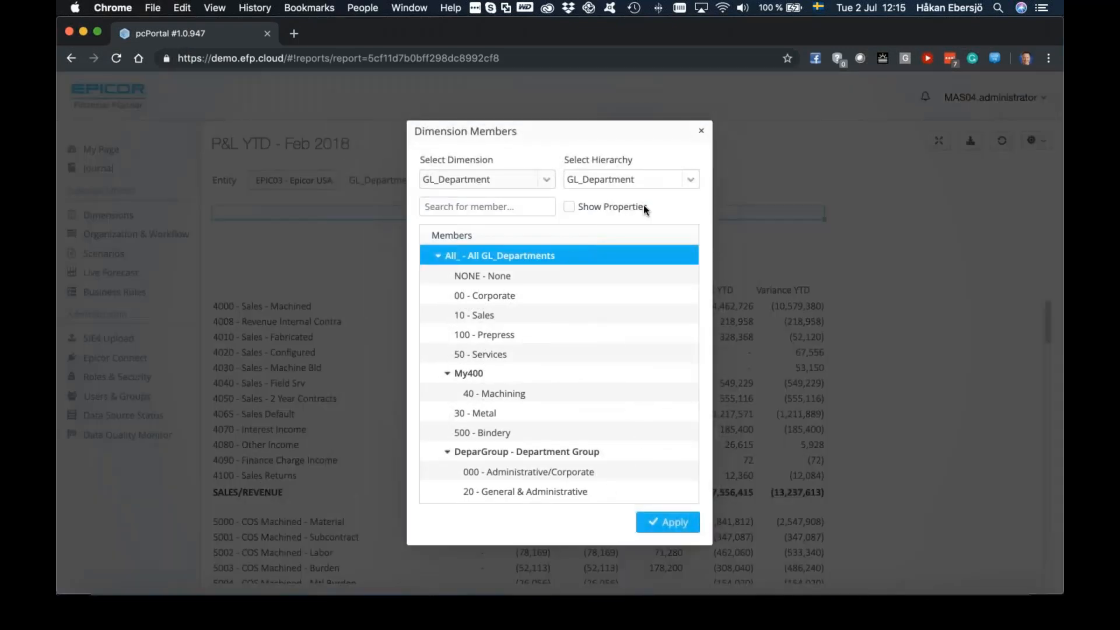
pyautogui.click(702, 130)
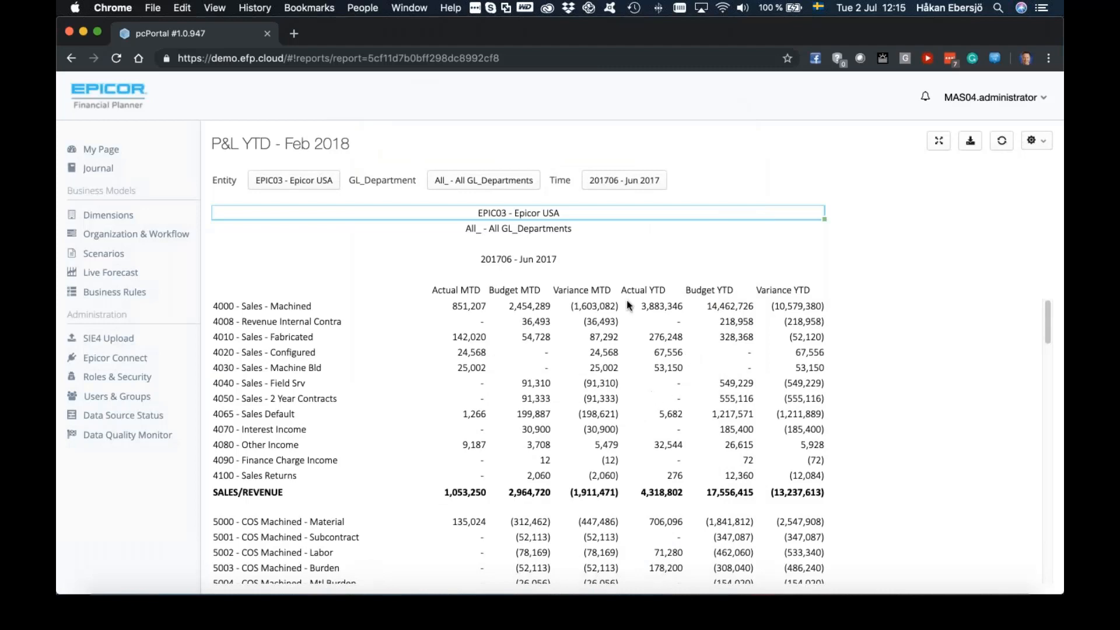
pyautogui.click(625, 186)
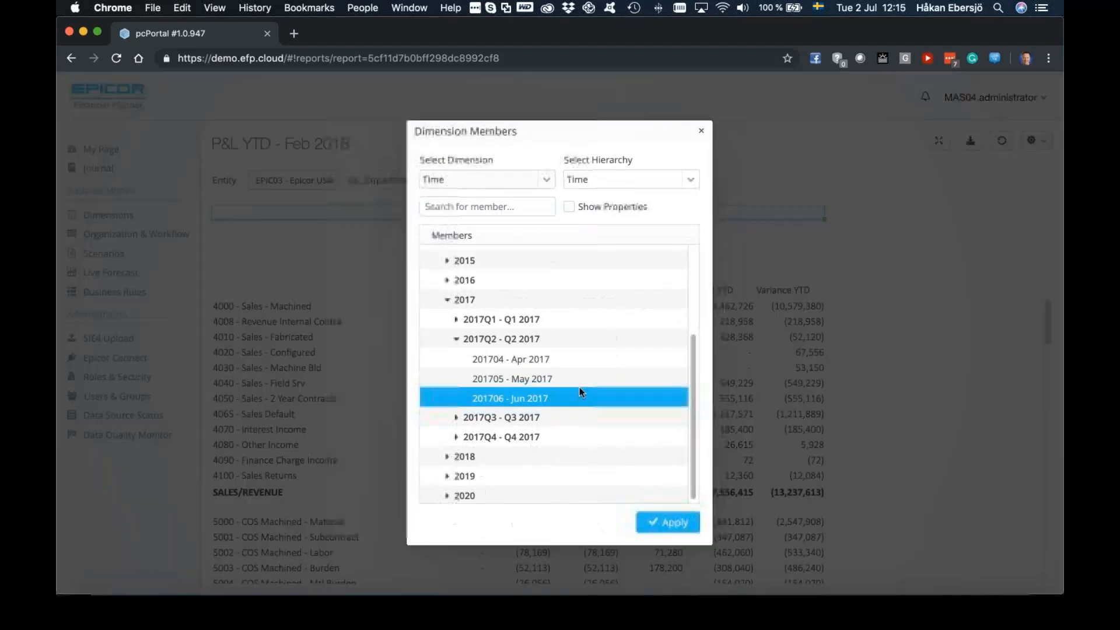
pyautogui.click(668, 523)
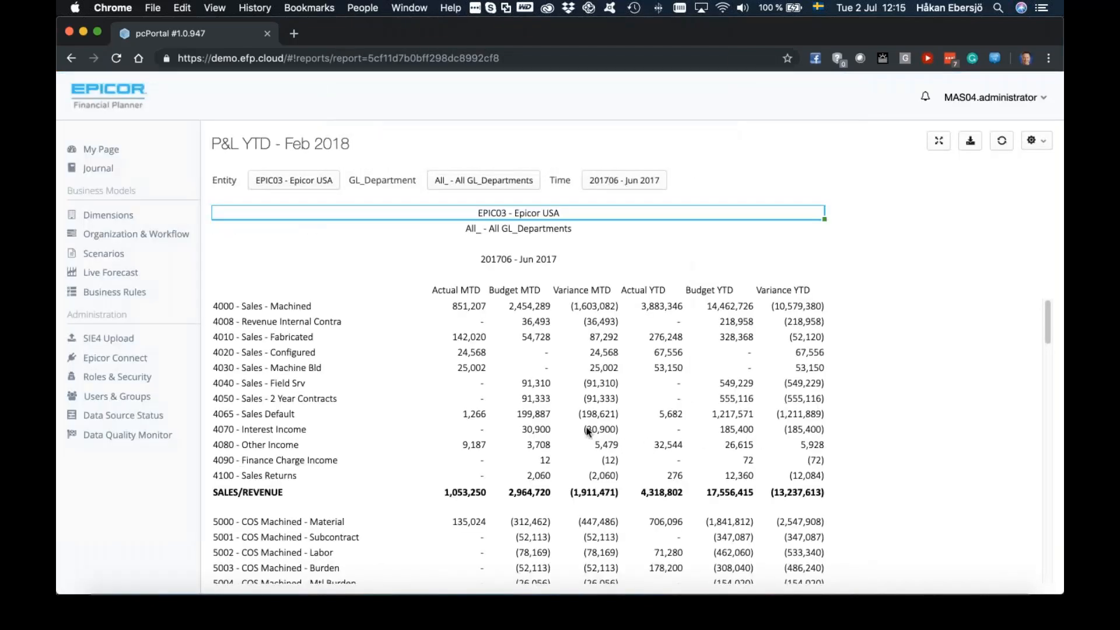
# - Drill down from the Actual YTD amount of 4010 - Sales - Fabricated to its journal transactions
pyautogui.scroll(-5, 588, 432)
pyautogui.scroll(3, 588, 432)
pyautogui.scroll(3, 587, 433)
pyautogui.click(666, 338)
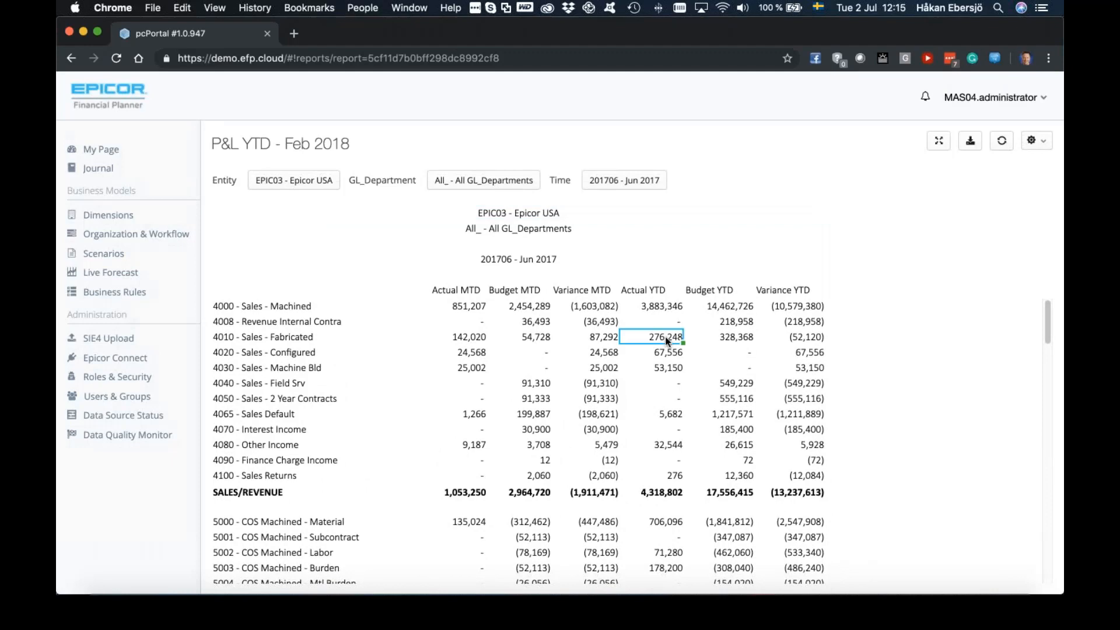
pyautogui.doubleClick(666, 338)
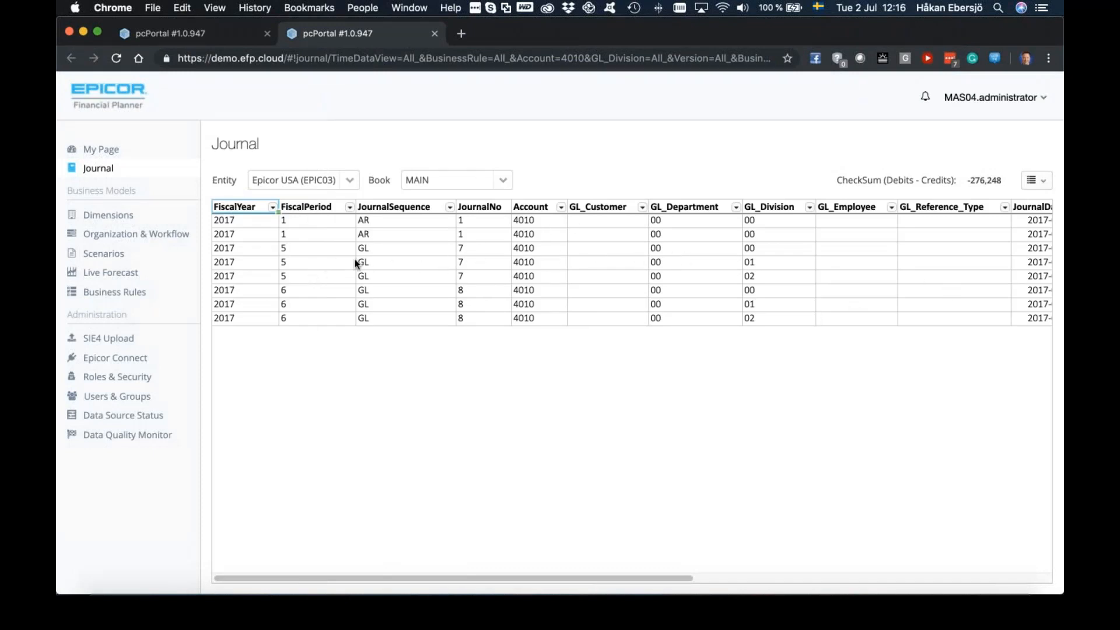
# - Open the full transaction list for the second fiscal period 1 AR journal row and examine its debit, credit and source columns
pyautogui.doubleClick(385, 238)
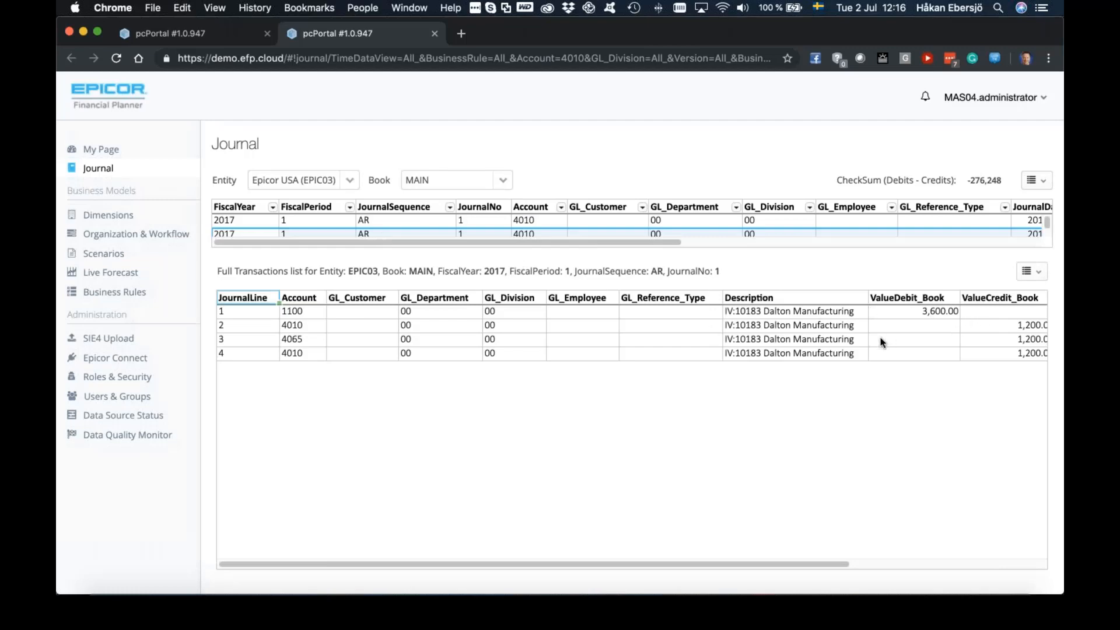
pyautogui.hscroll(5, 884, 341)
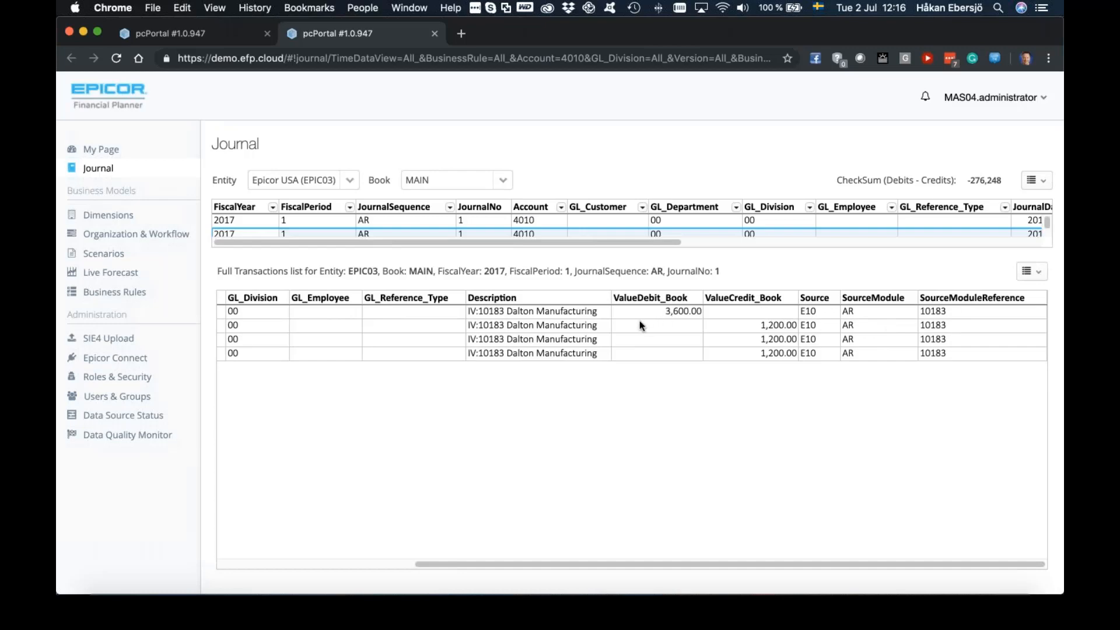
pyautogui.hscroll(-5, 612, 324)
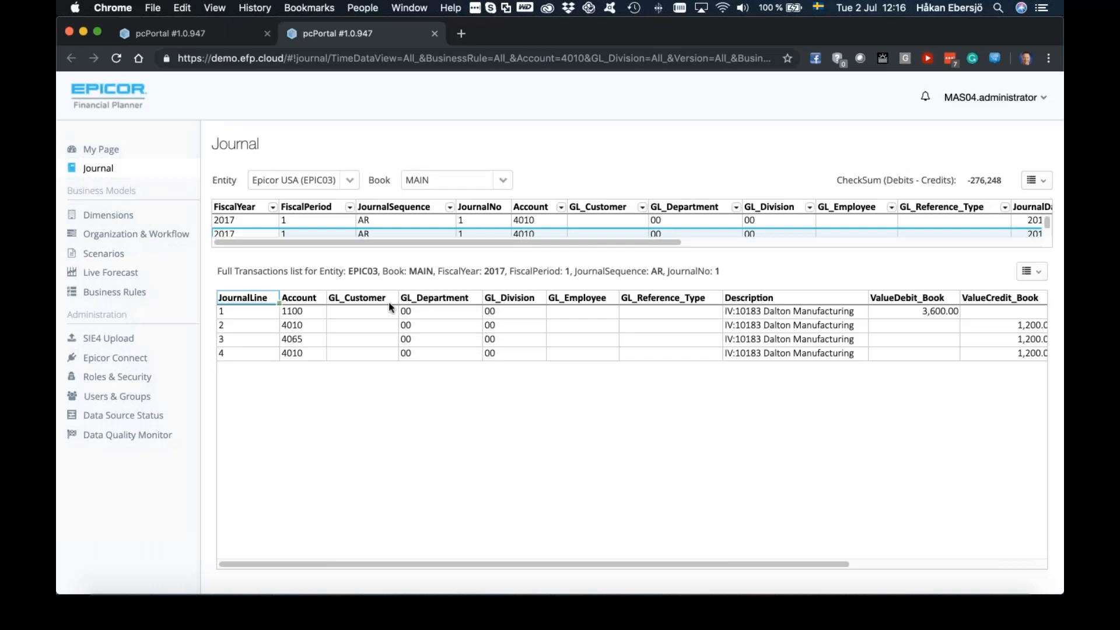
# - Return to the My Page dashboard and switch to the last user account in the list of available users
pyautogui.click(115, 153)
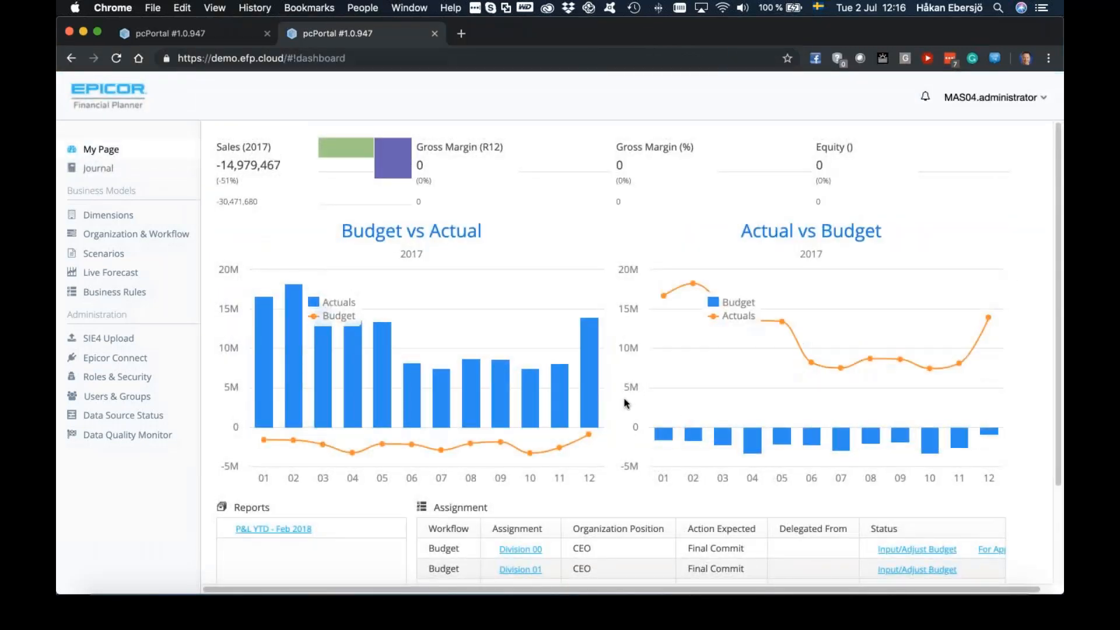
pyautogui.scroll(-3, 624, 399)
pyautogui.scroll(3, 618, 396)
pyautogui.click(996, 102)
pyautogui.moveTo(977, 135)
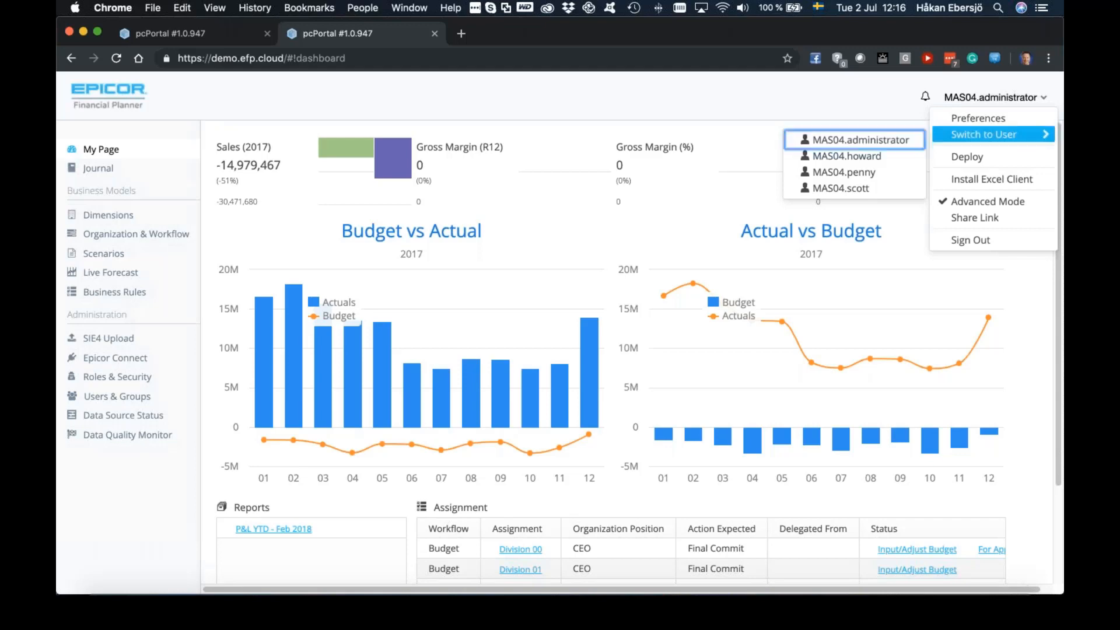
pyautogui.click(861, 189)
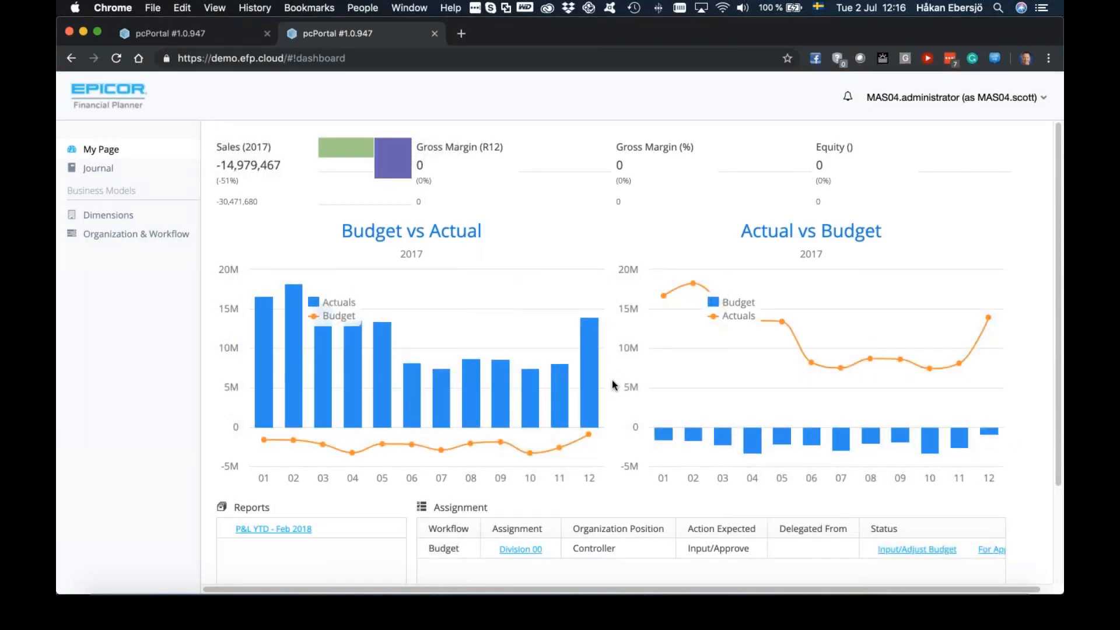
# - Open the Division 00 budget assignment and look over its account rows and 2018 month columns
pyautogui.scroll(-1, 612, 384)
pyautogui.scroll(-3, 613, 385)
pyautogui.click(529, 447)
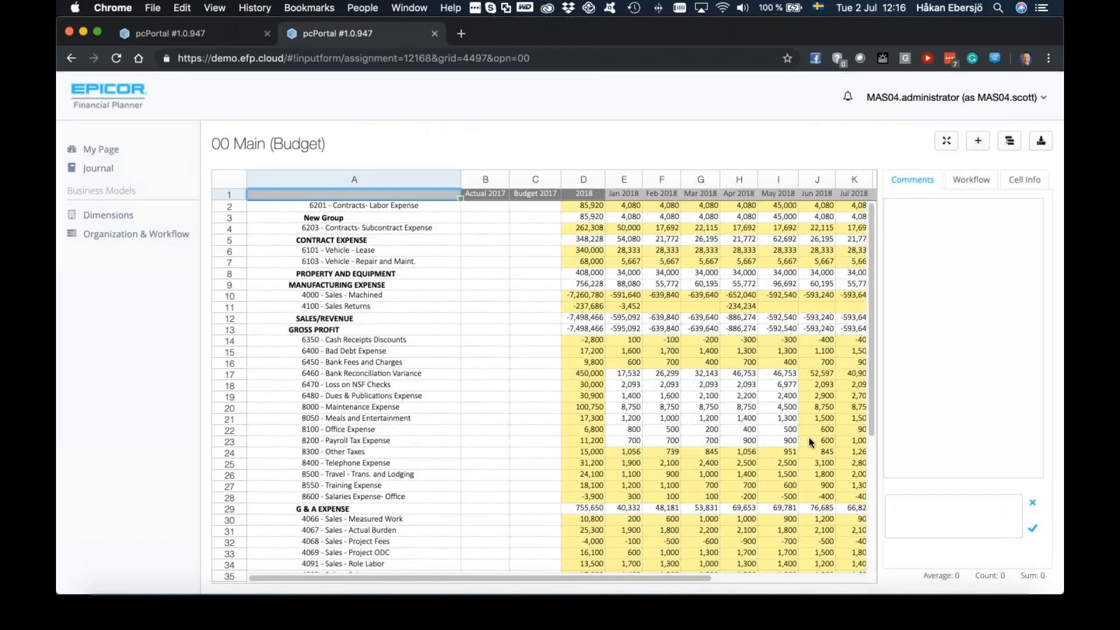
pyautogui.scroll(-6, 804, 441)
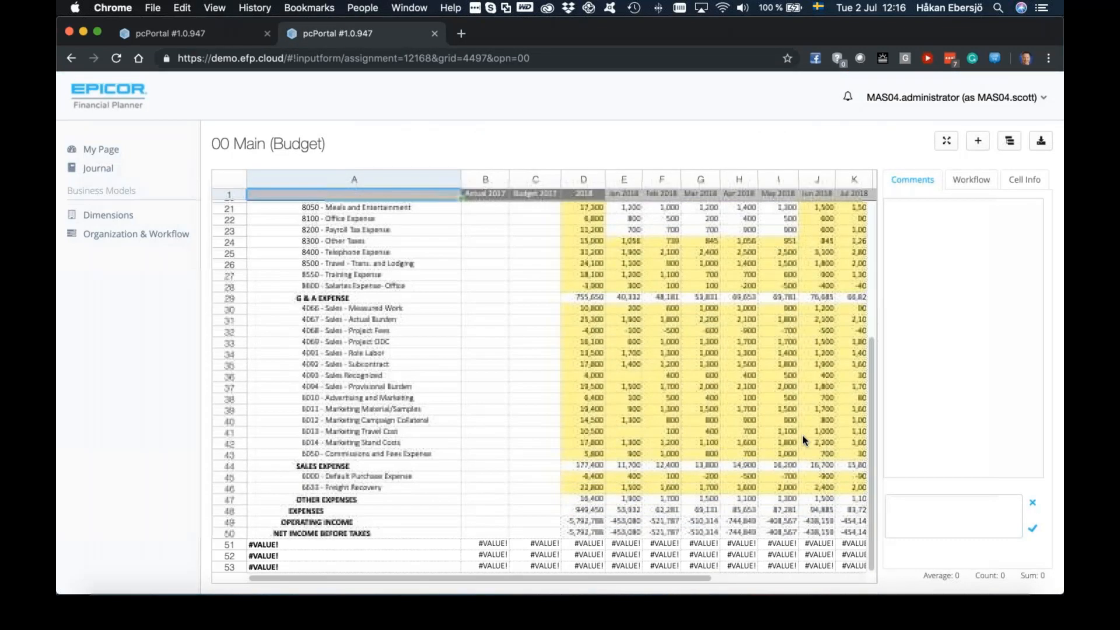
pyautogui.scroll(6, 803, 440)
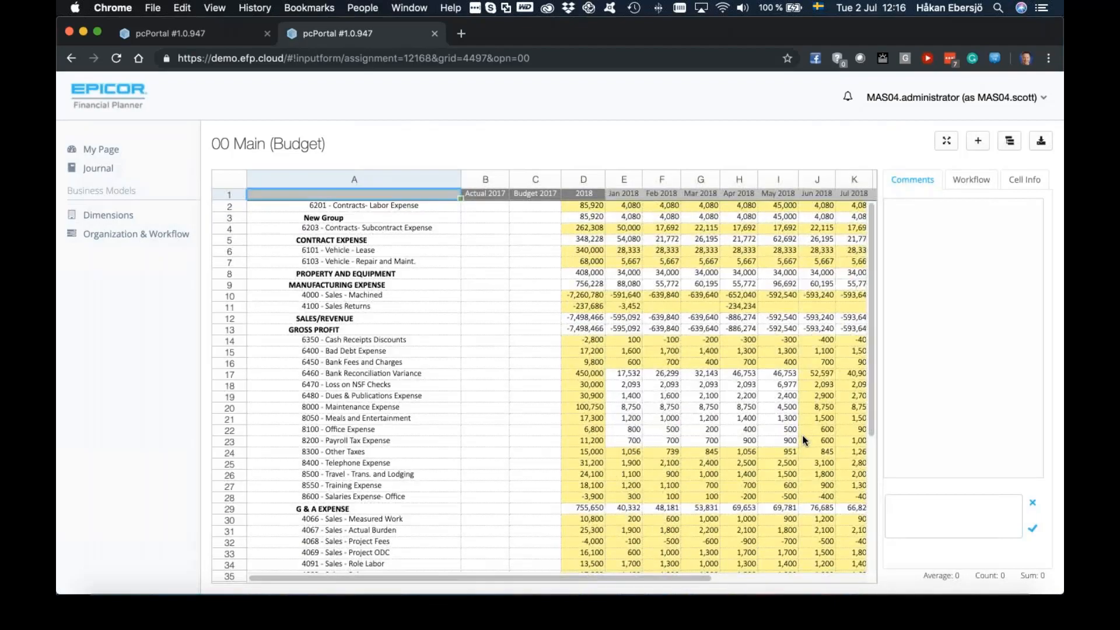
pyautogui.hscroll(4, 804, 440)
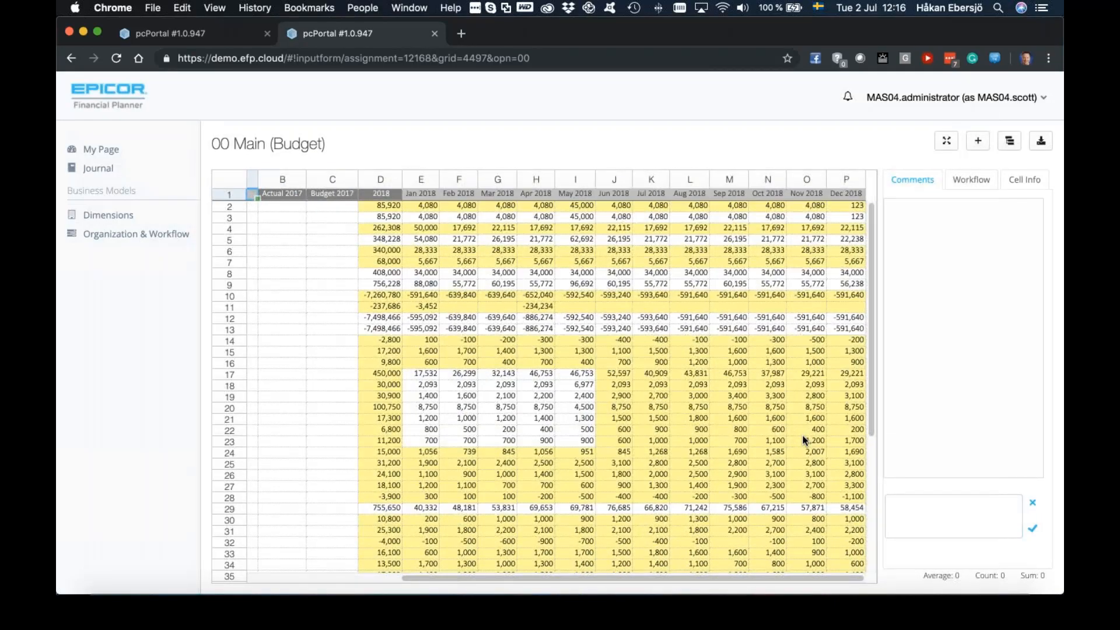
# - Set the full-year 2018 budget for 8500 - Travel - Trans. and Lodging to 45000
pyautogui.hscroll(-3, 803, 441)
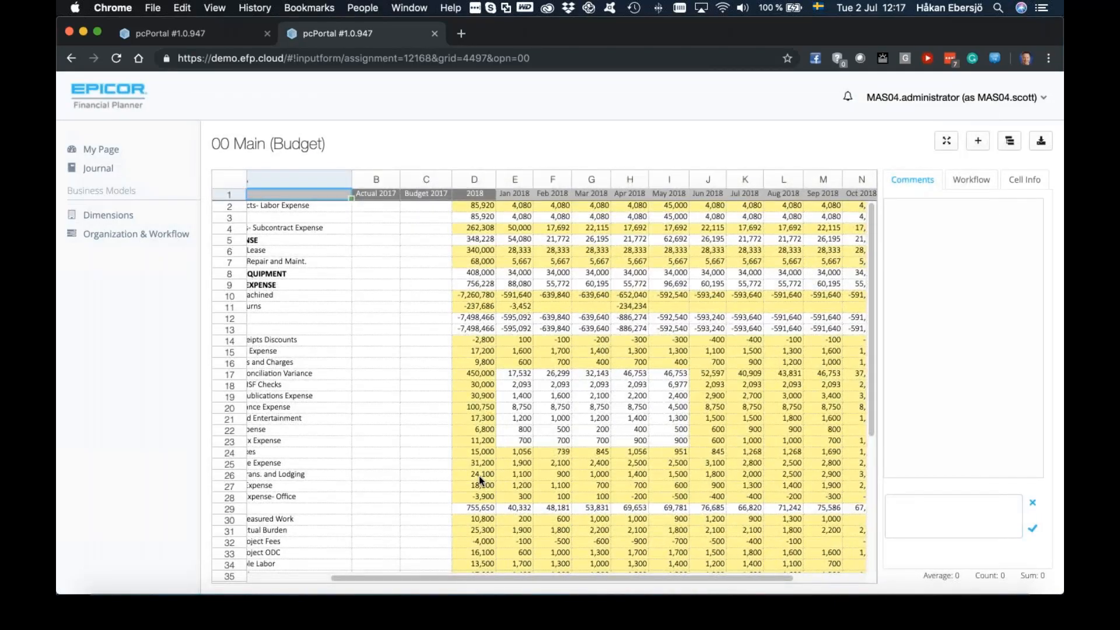
pyautogui.click(480, 476)
pyautogui.write('45000')
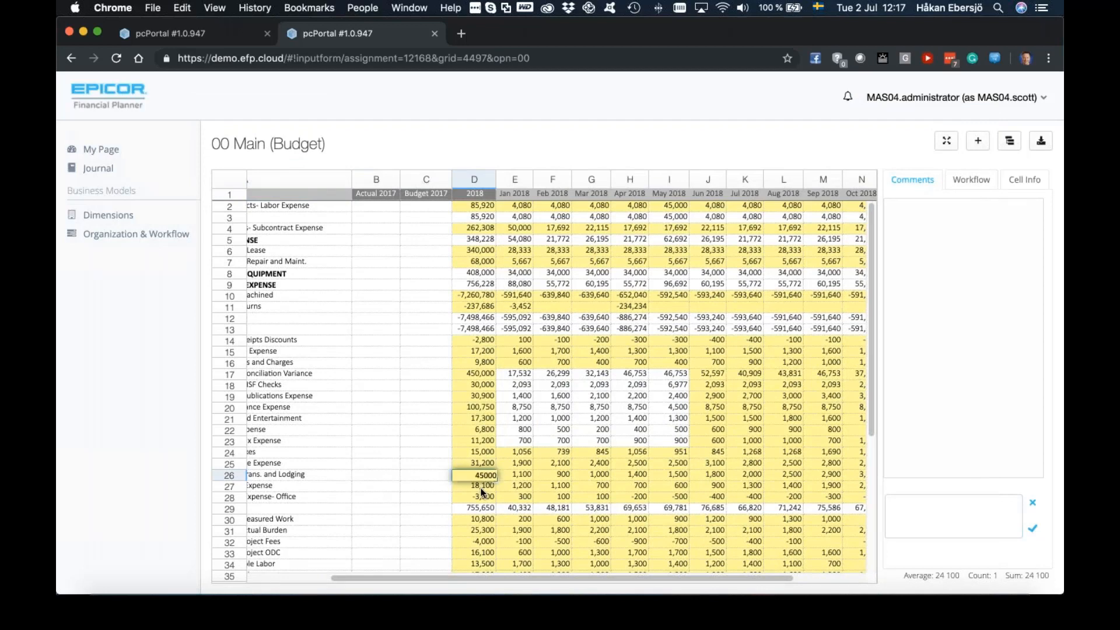
pyautogui.press('Return')
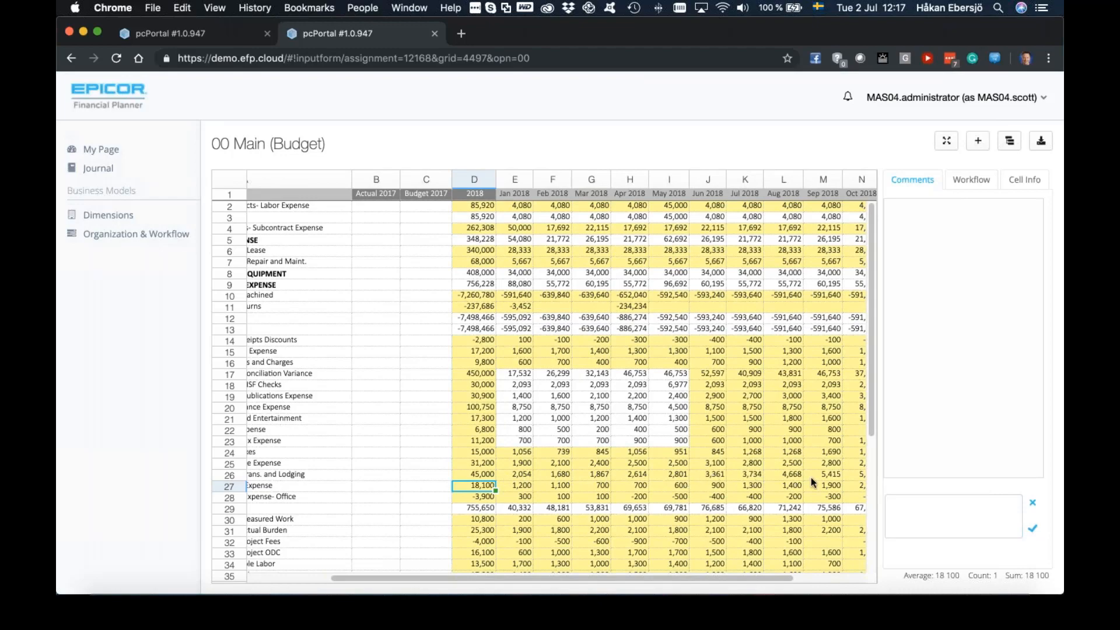
# - Review the monthly spread of the travel and lodging budget and set its March 2018 amount to 2000
pyautogui.hscroll(3, 811, 477)
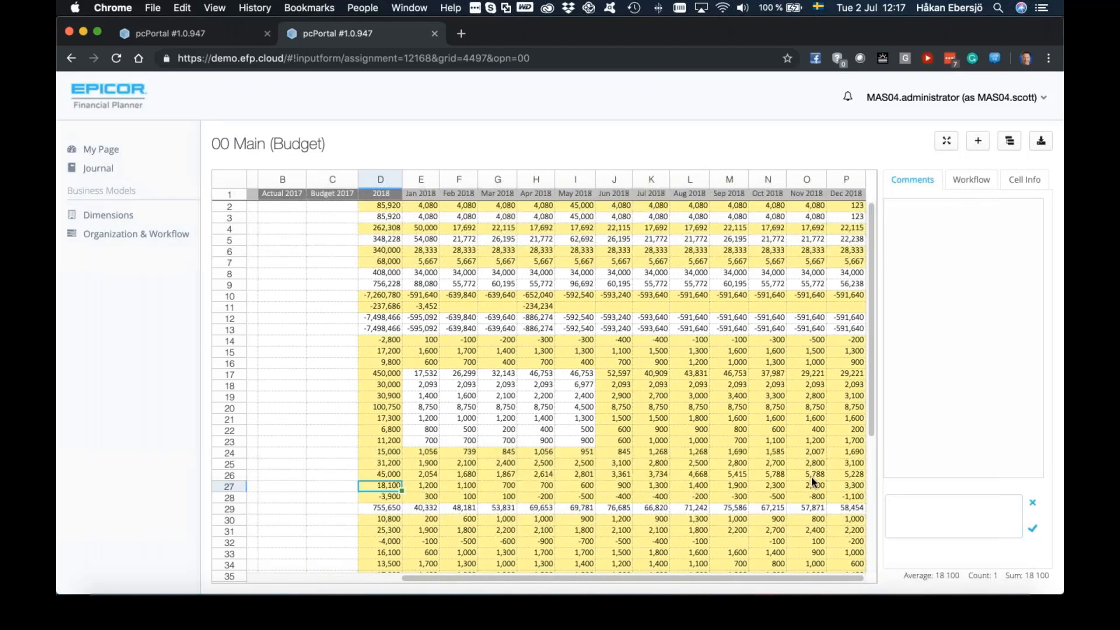
pyautogui.hscroll(-5, 812, 481)
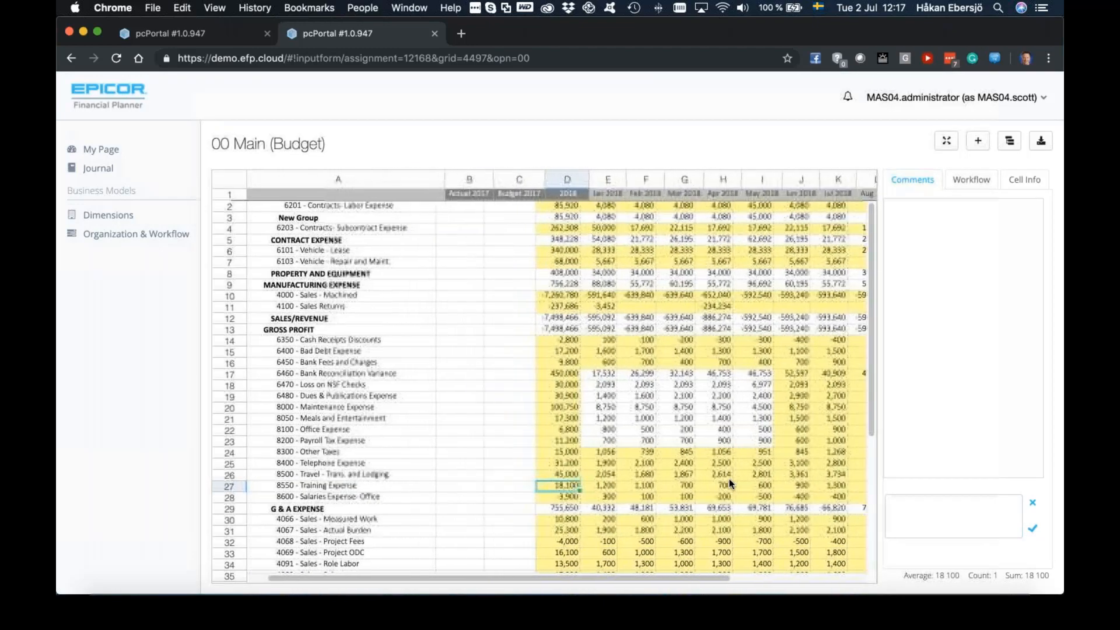
pyautogui.hscroll(2, 730, 483)
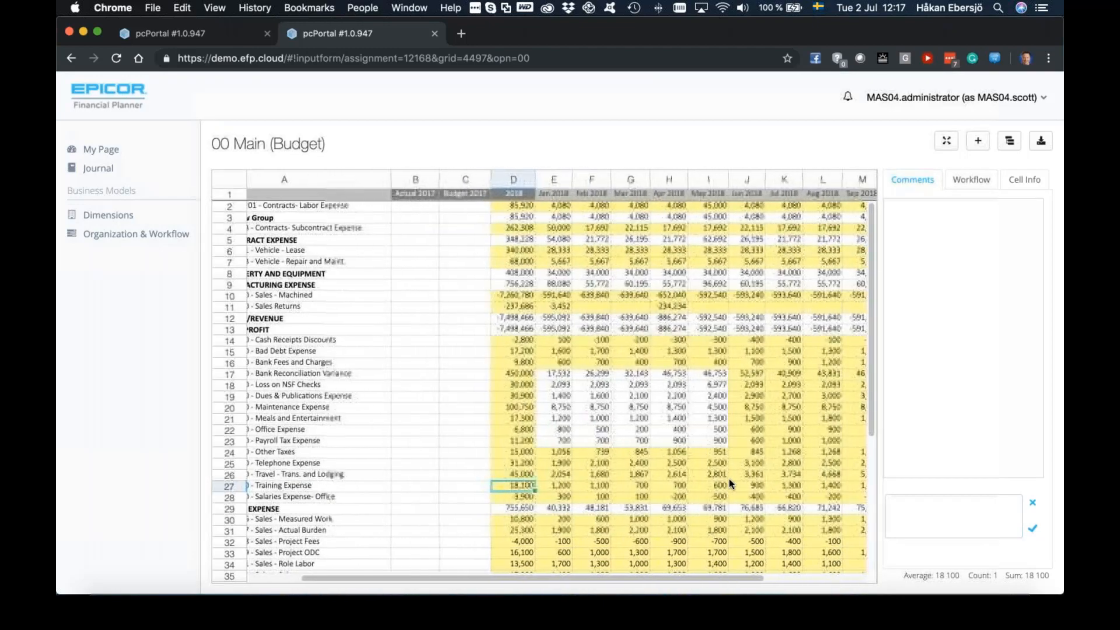
pyautogui.click(671, 471)
pyautogui.click(642, 474)
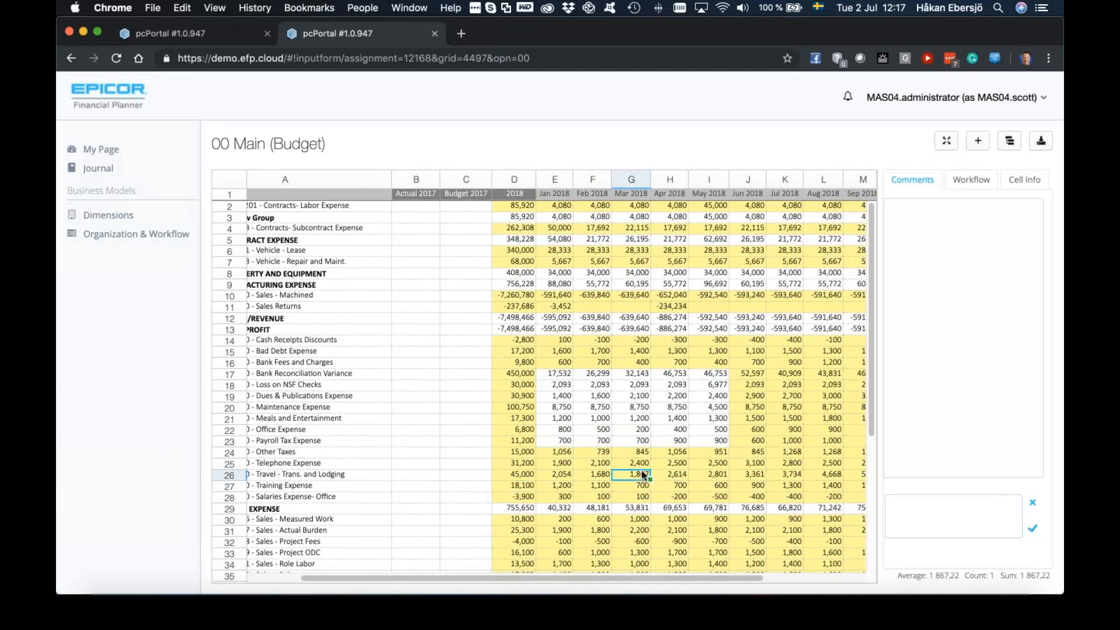
pyautogui.write('2,00')
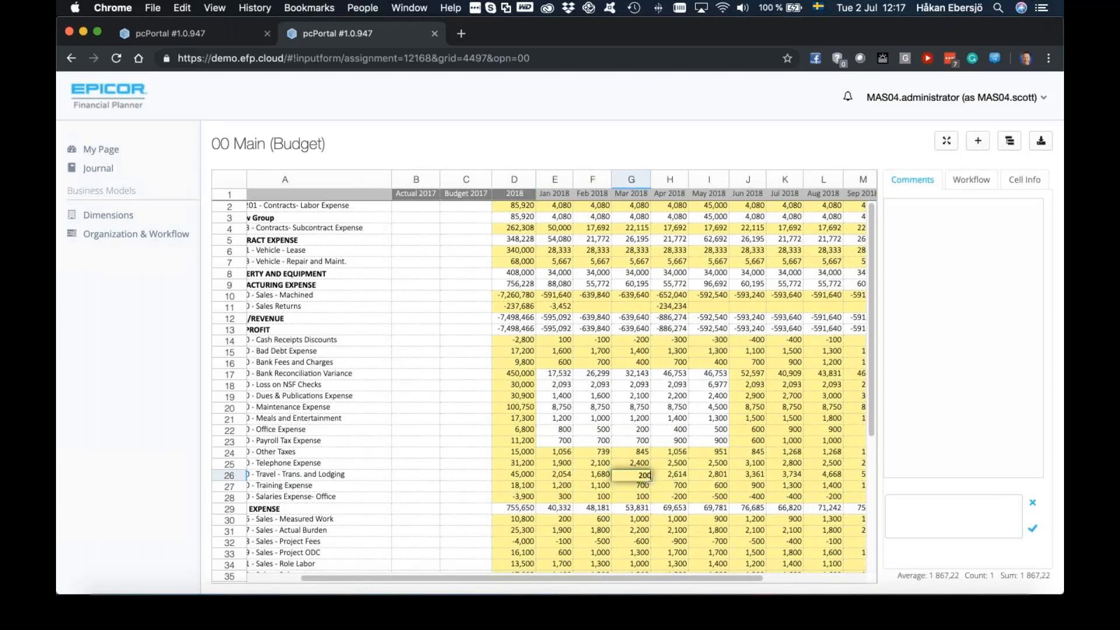
pyautogui.write('0')
pyautogui.press('Return')
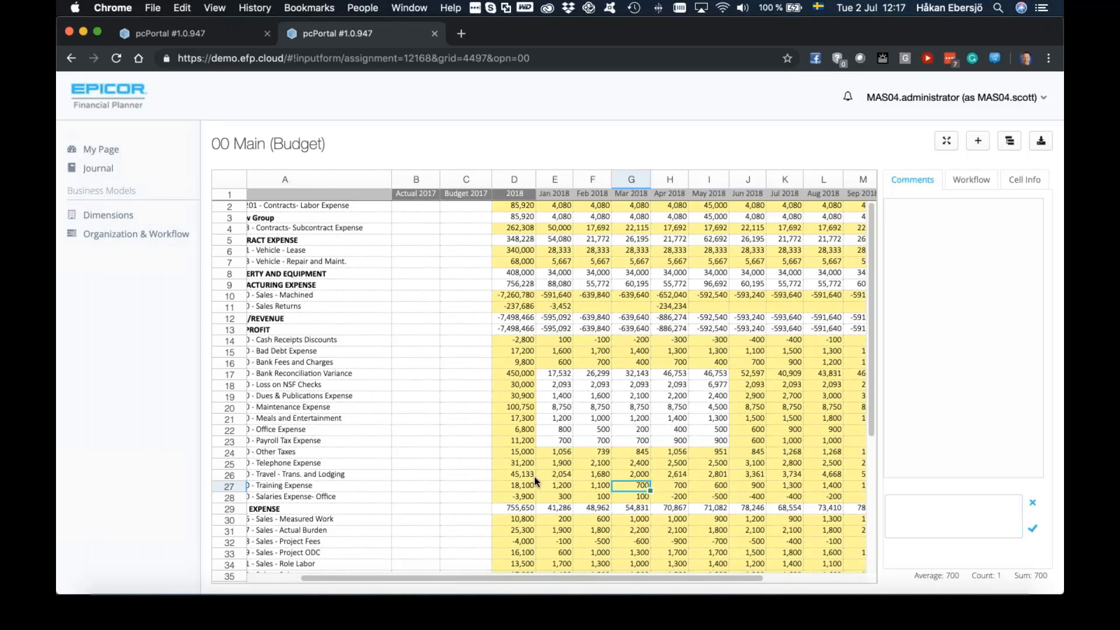
# - Show the workflow state of the January 2018 cell for 6460 - Bank Reconciliation Variance and look over the remaining budget rows
pyautogui.scroll(-6, 535, 477)
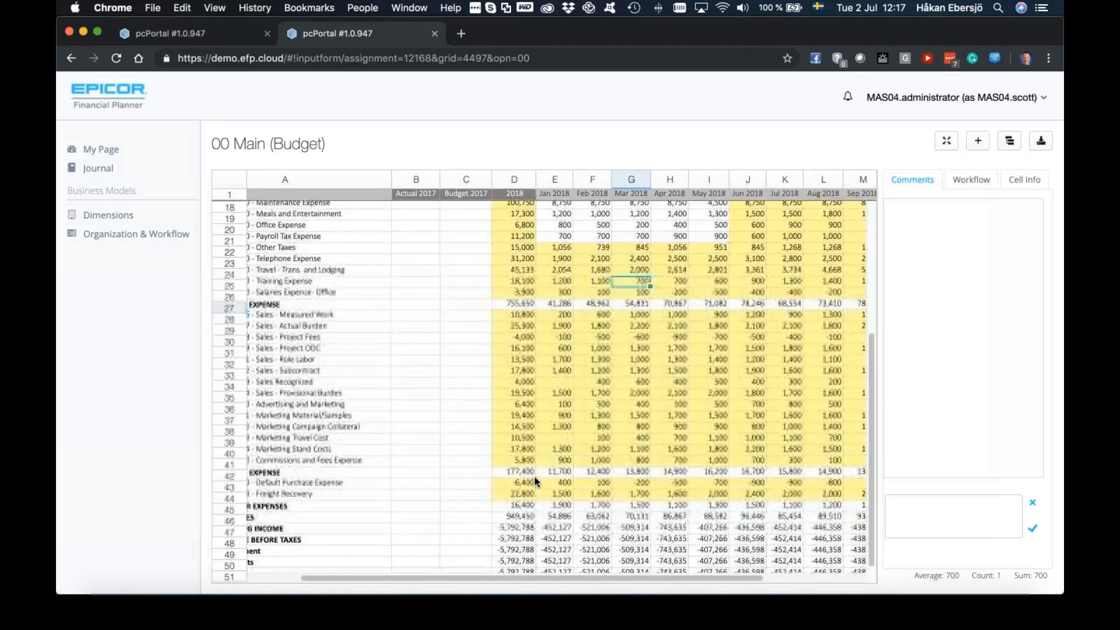
pyautogui.scroll(6, 702, 430)
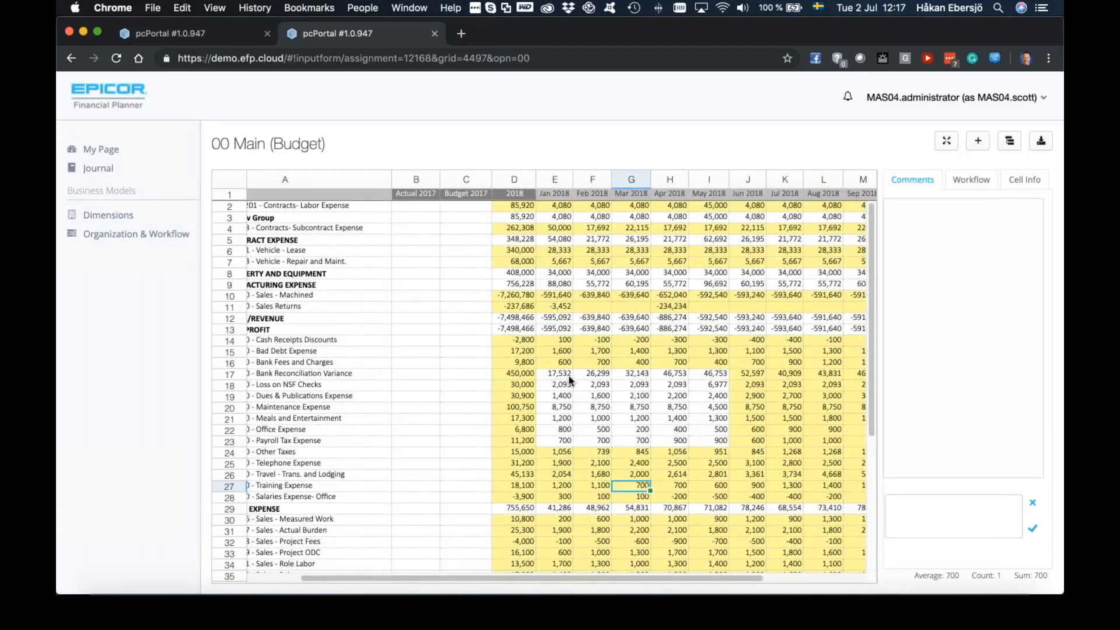
pyautogui.click(556, 376)
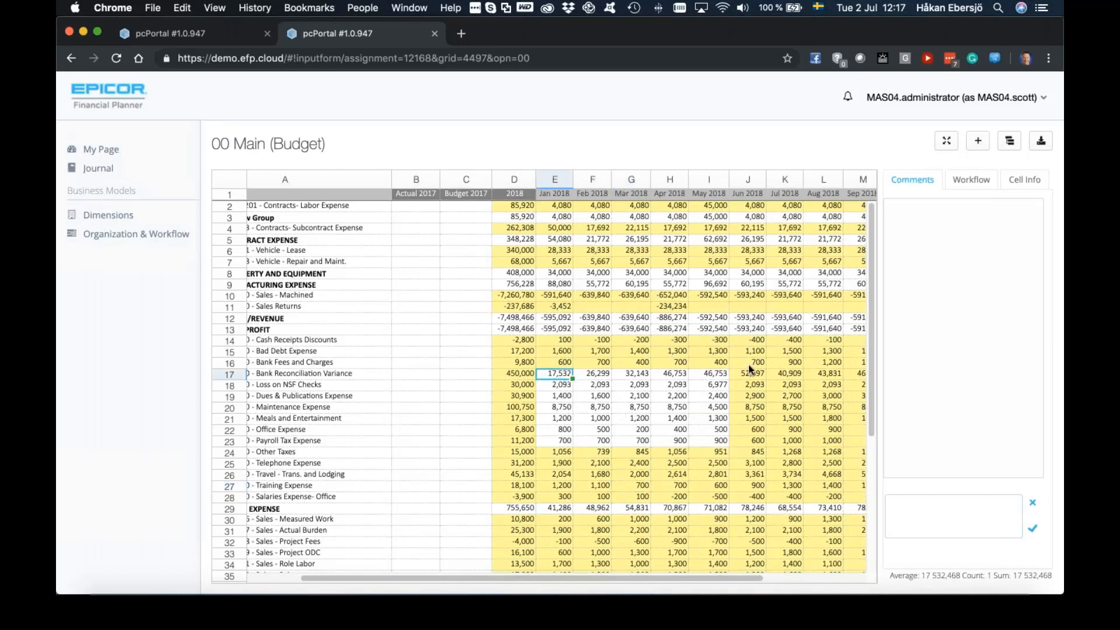
pyautogui.click(970, 191)
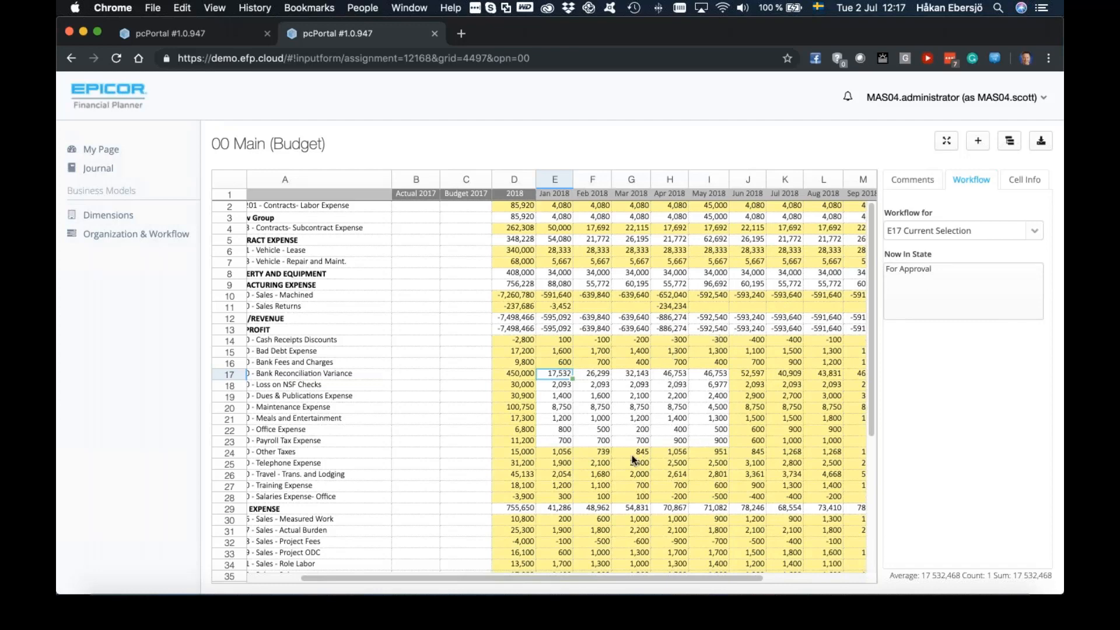
pyautogui.hscroll(-3, 634, 459)
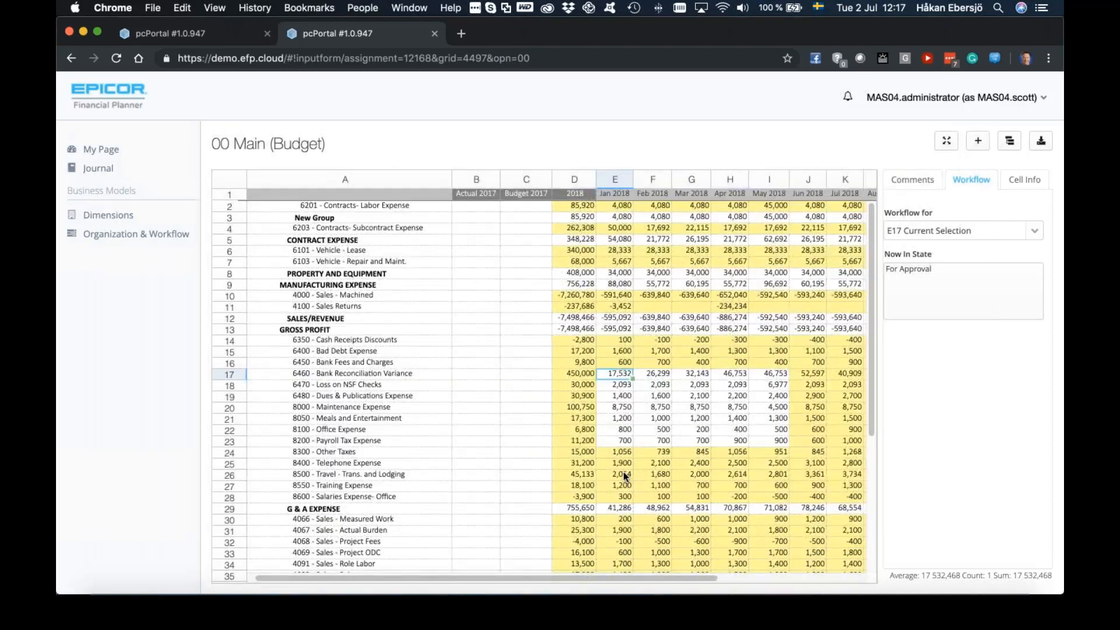
pyautogui.scroll(-5, 622, 485)
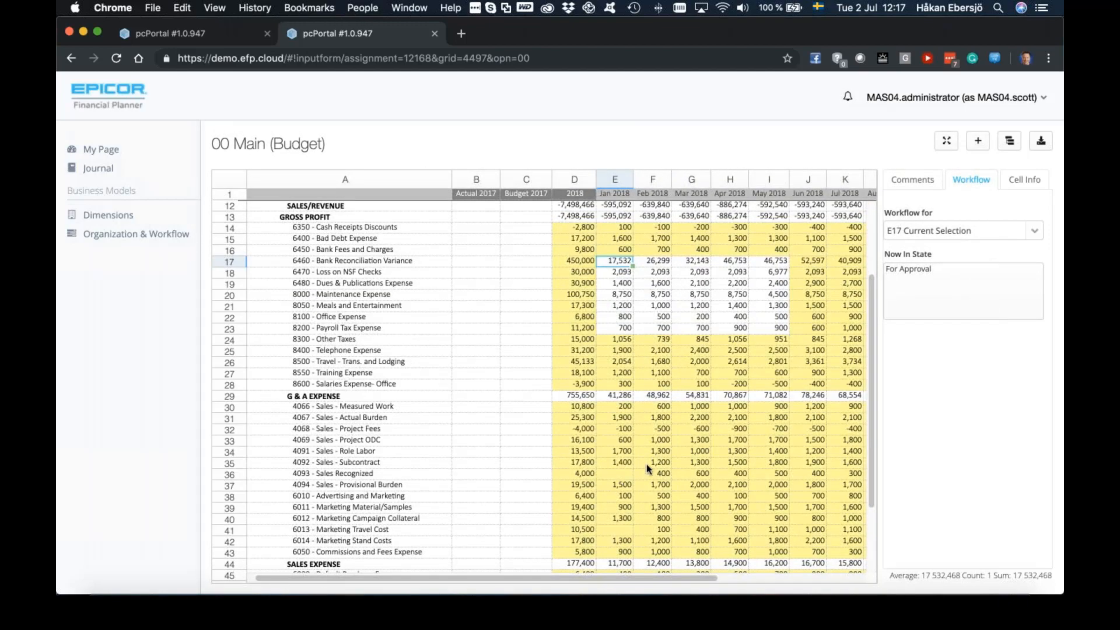
# - Change the workflow state of the January to December 2018 cells for 8500 - Travel - Trans. and Lodging to For Approval
pyautogui.scroll(-3, 646, 464)
pyautogui.scroll(2, 646, 464)
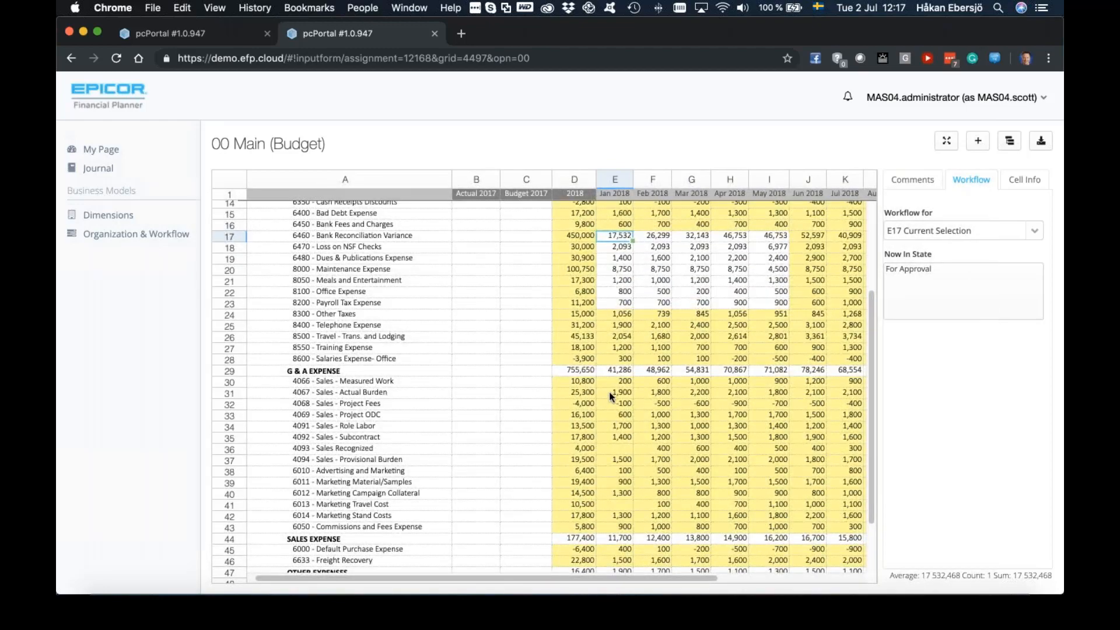
pyautogui.click(615, 340)
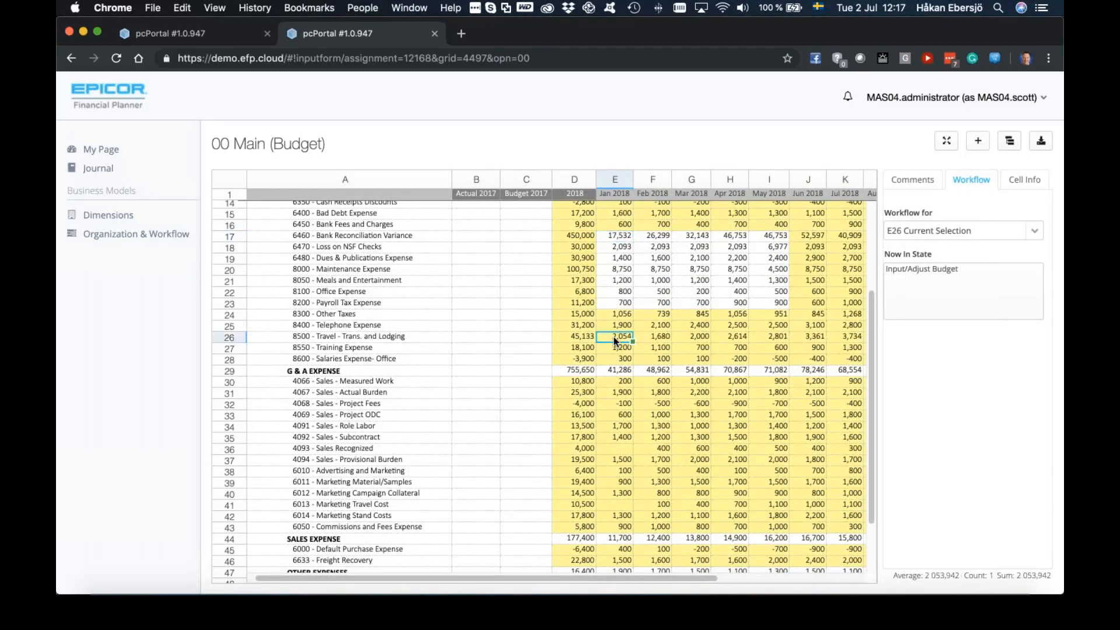
pyautogui.moveTo(614, 337); pyautogui.dragTo(850, 337)
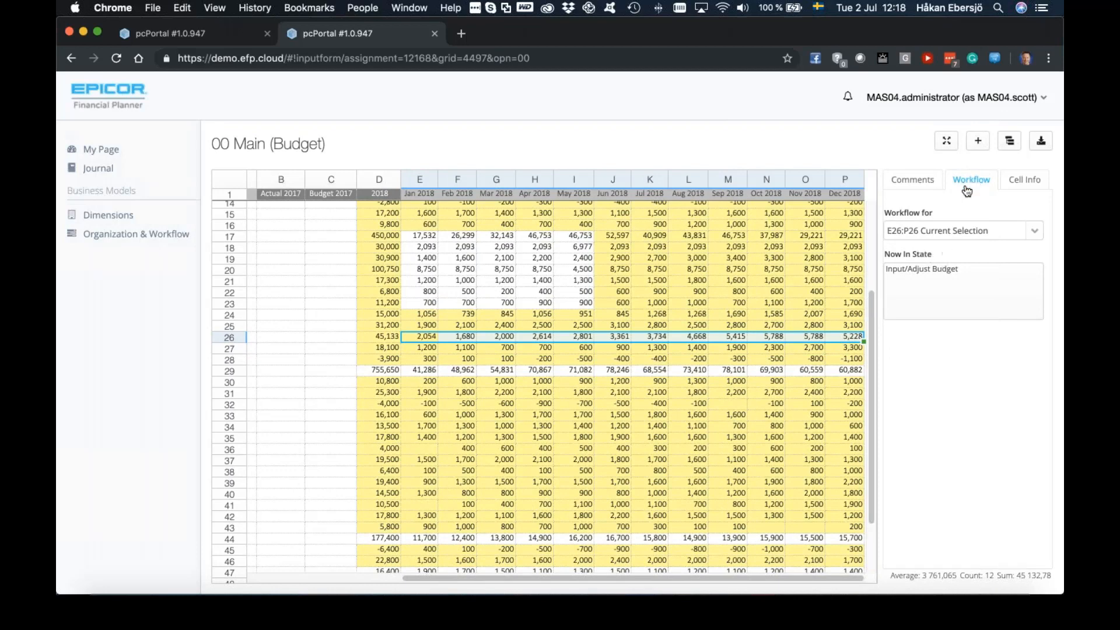
pyautogui.click(926, 268)
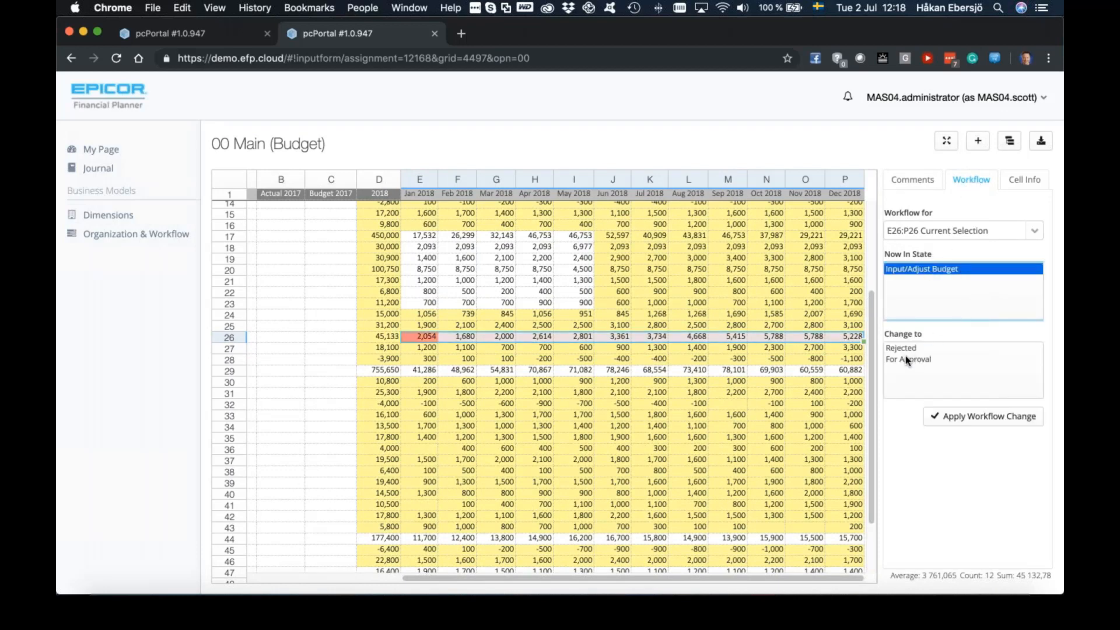
pyautogui.click(907, 359)
pyautogui.click(987, 418)
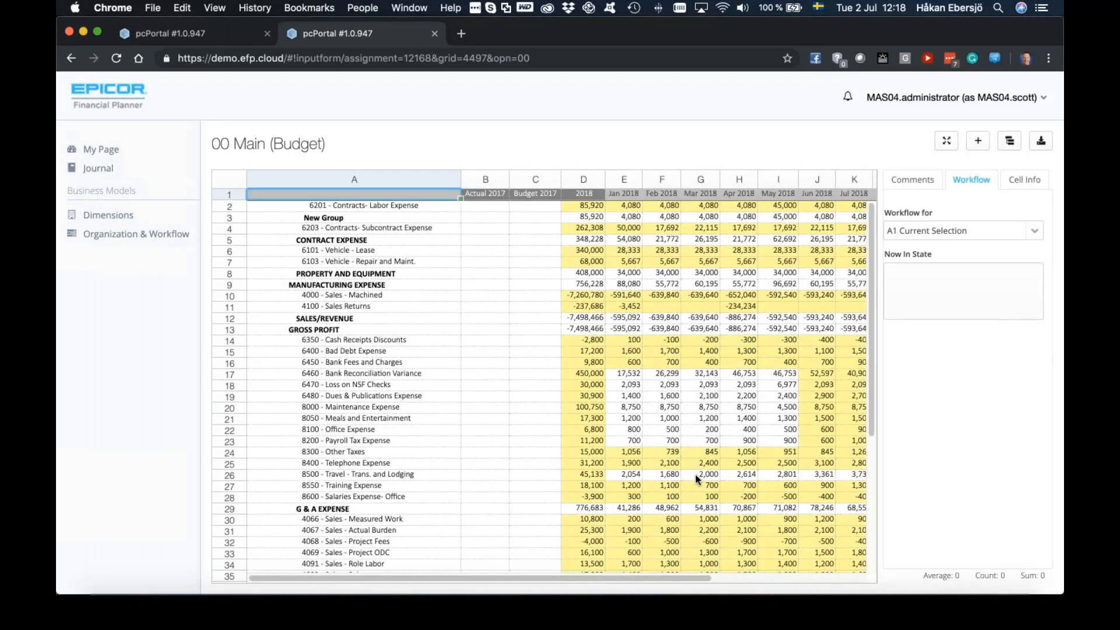
# - Return to the My Page dashboard and look over the Division 00 assignment's status
pyautogui.click(1000, 99)
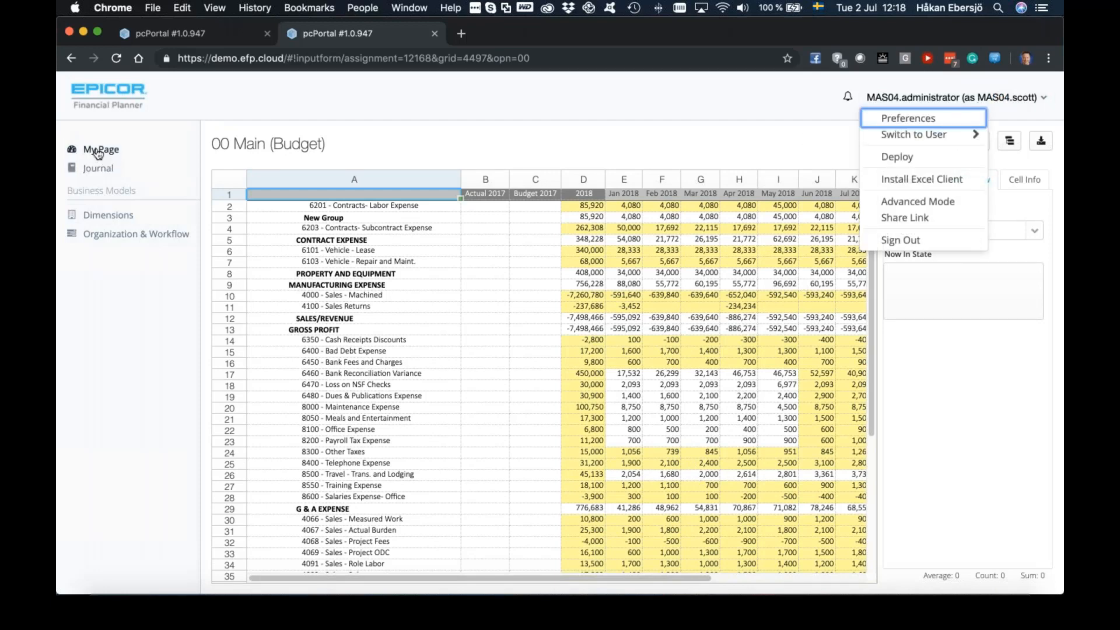
pyautogui.click(525, 146)
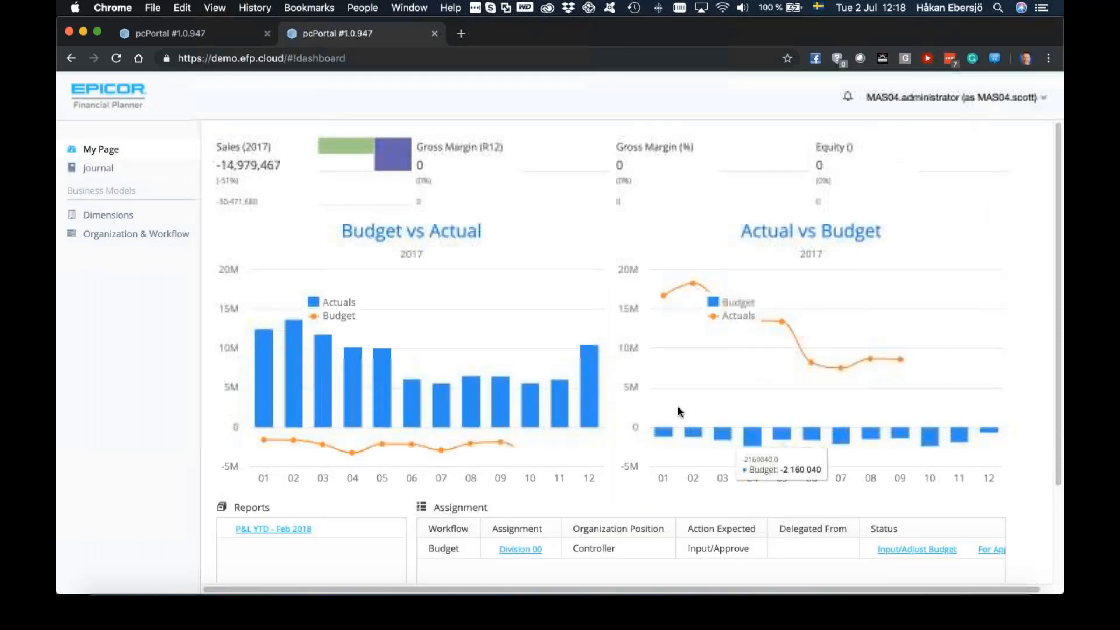
pyautogui.scroll(-2, 961, 519)
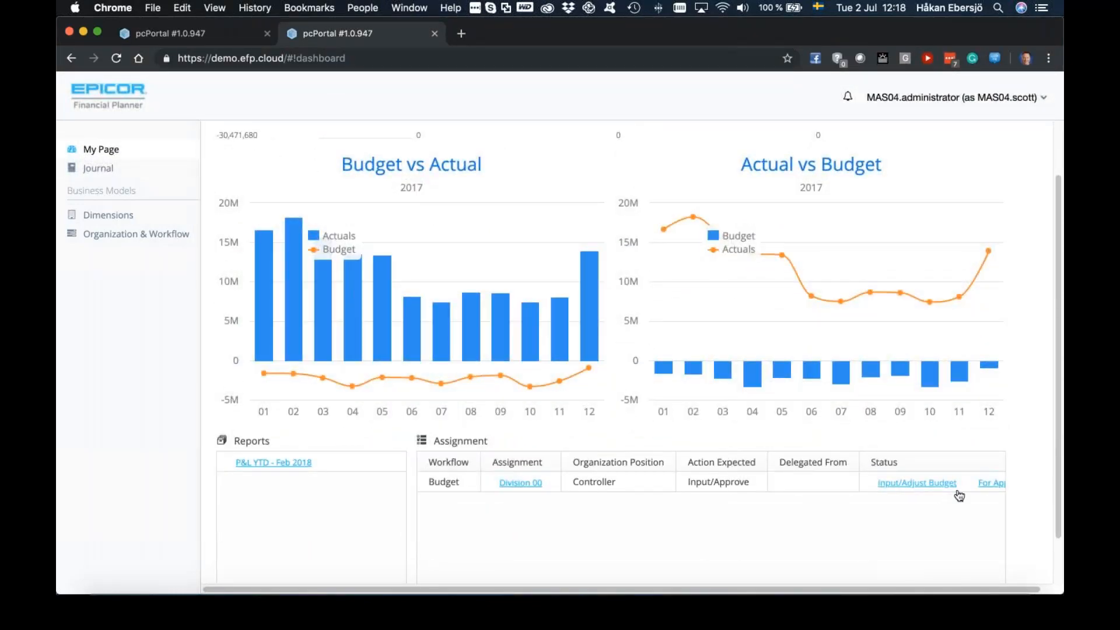
pyautogui.scroll(2, 960, 496)
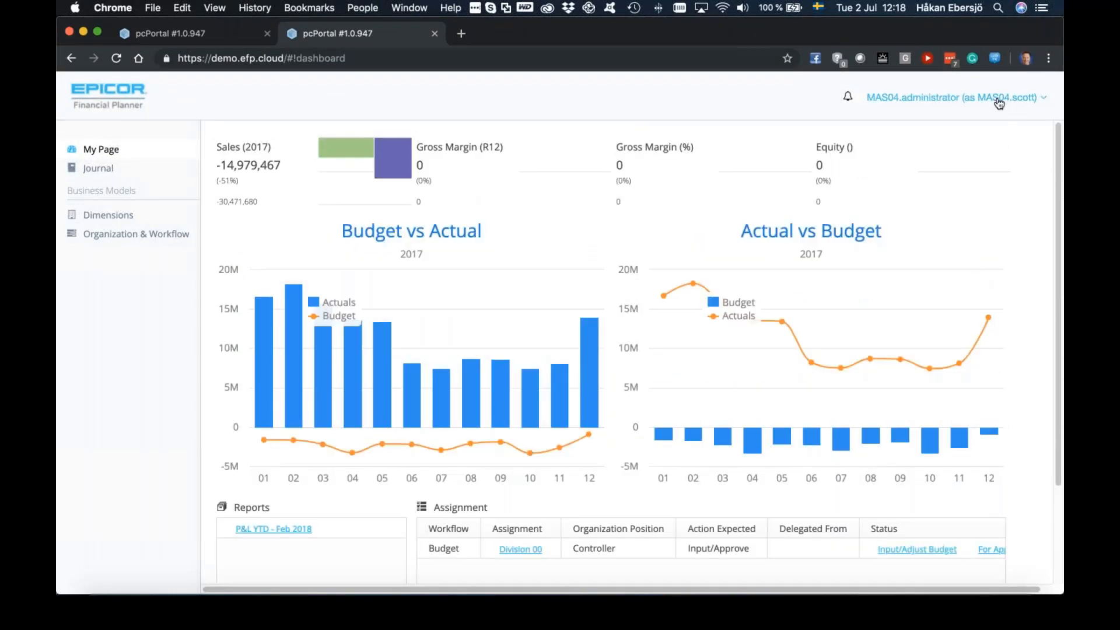
# - Switch the session to the user who holds the CFO position
pyautogui.click(1029, 97)
pyautogui.moveTo(879, 142)
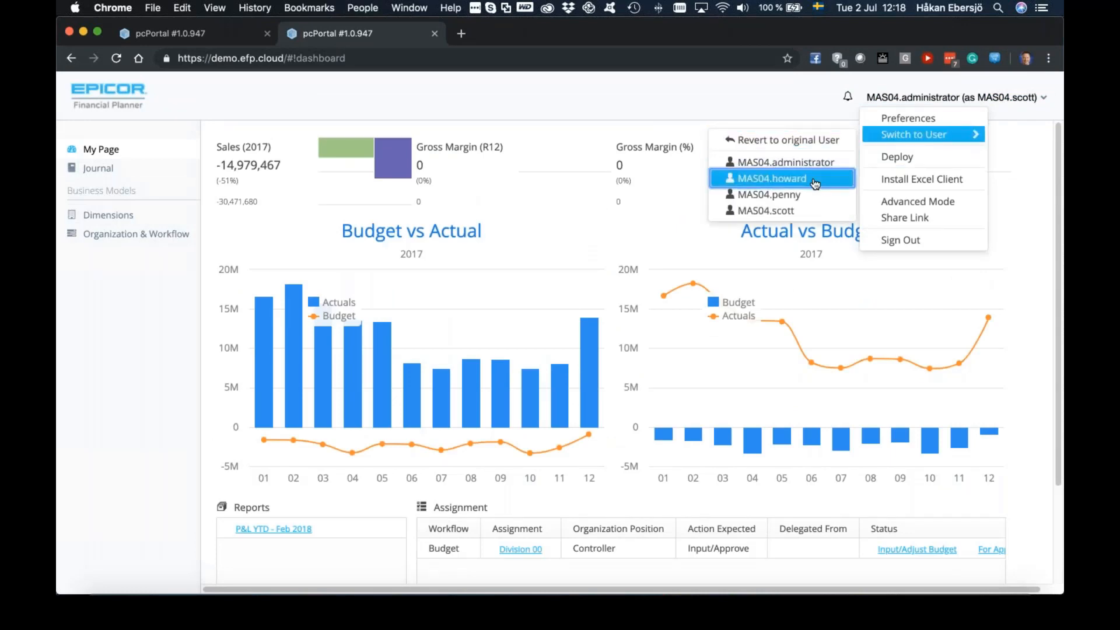
pyautogui.click(804, 194)
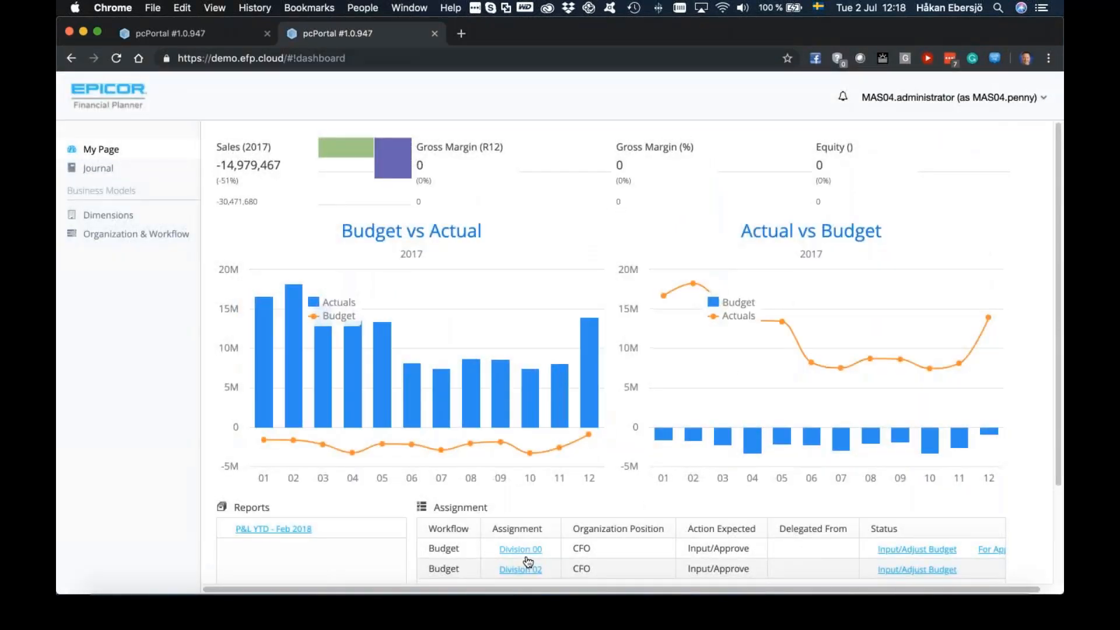
# - Change all For Approval data in the Division 00 budget assignment to Approved
pyautogui.click(999, 552)
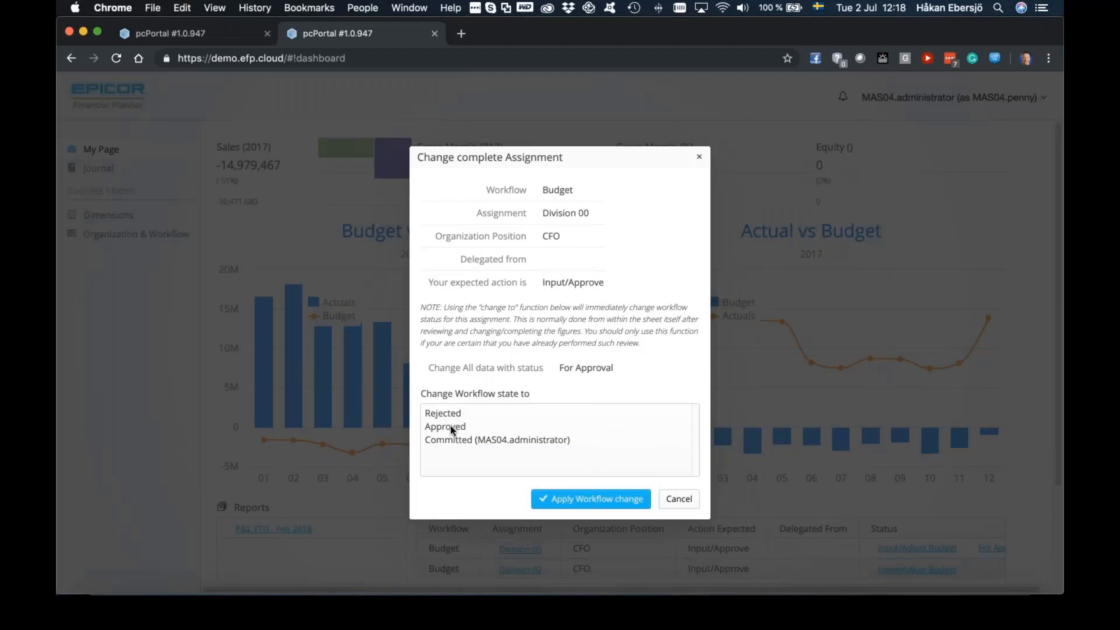
pyautogui.click(450, 426)
pyautogui.click(605, 502)
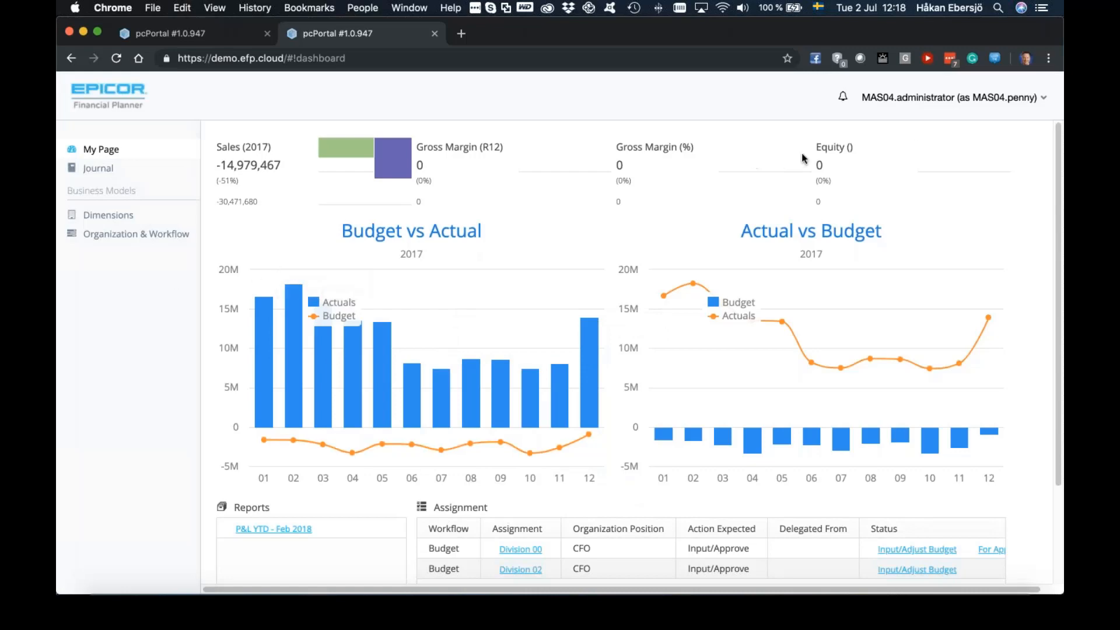
# - Switch the session to the administrator user
pyautogui.click(957, 98)
pyautogui.moveTo(950, 134)
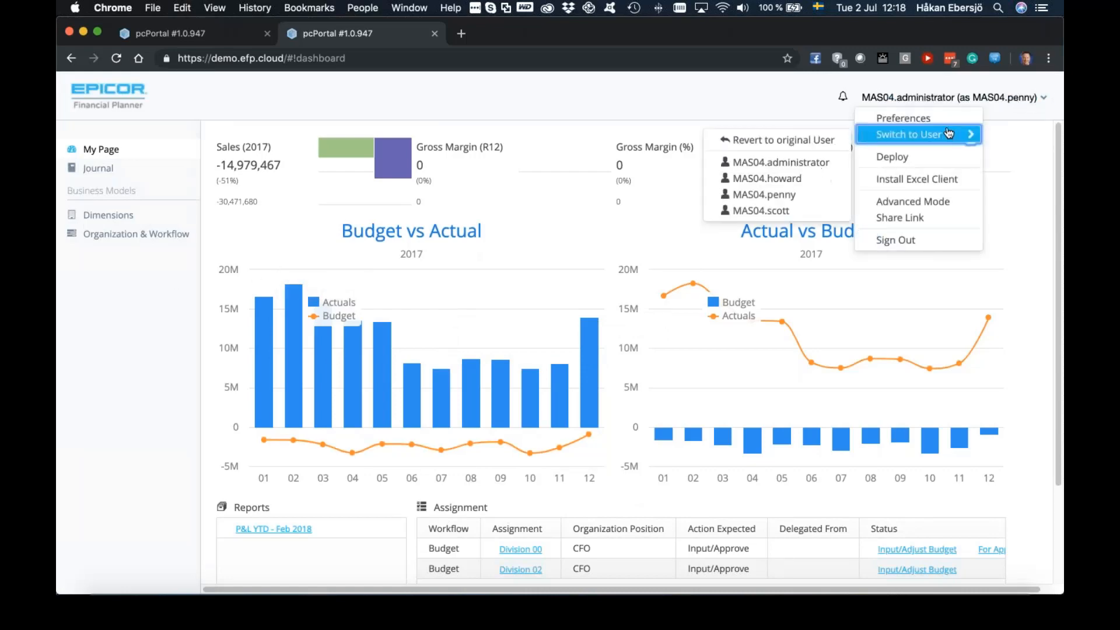
pyautogui.click(800, 162)
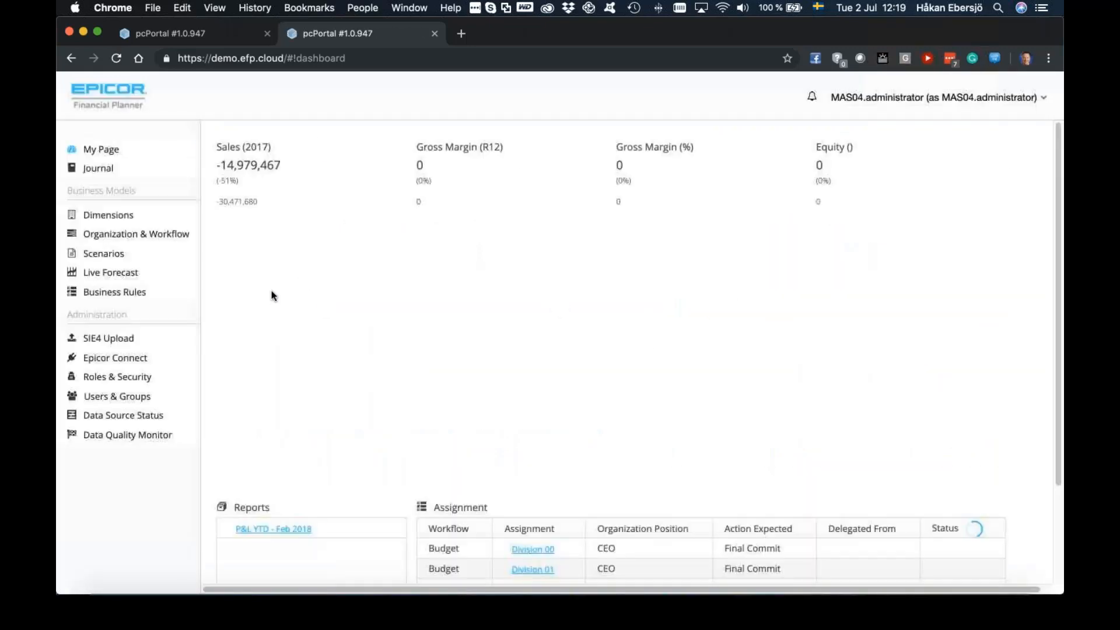
# - Examine the Account dimension's hierarchy, expanding Financial Accounts and Income Statement down to Gross Profit and Tax Provisions
pyautogui.click(109, 215)
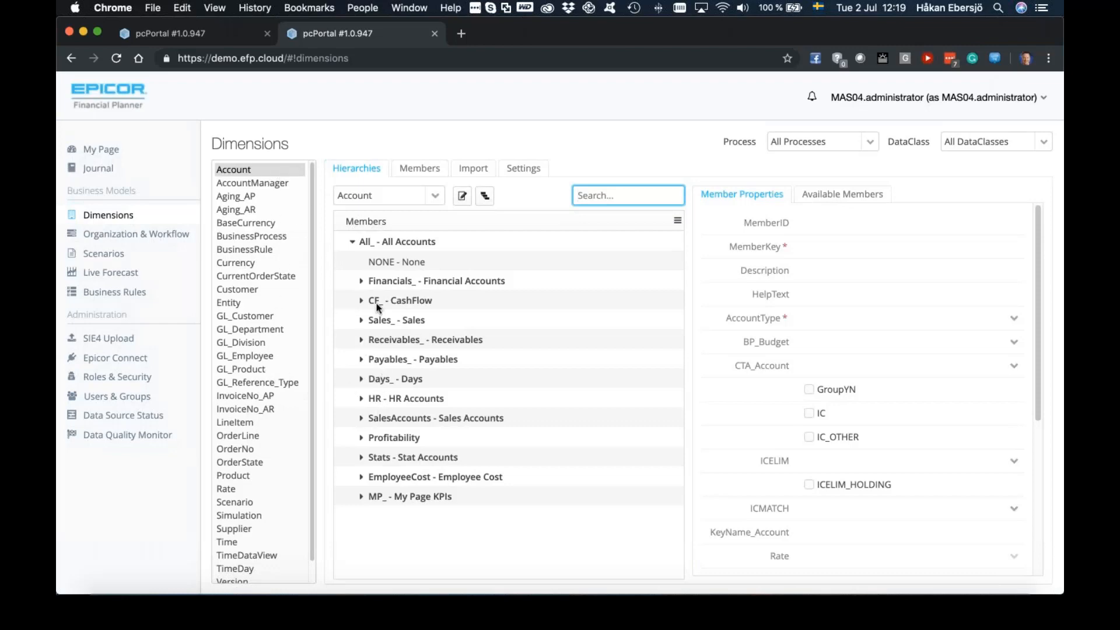
pyautogui.click(361, 281)
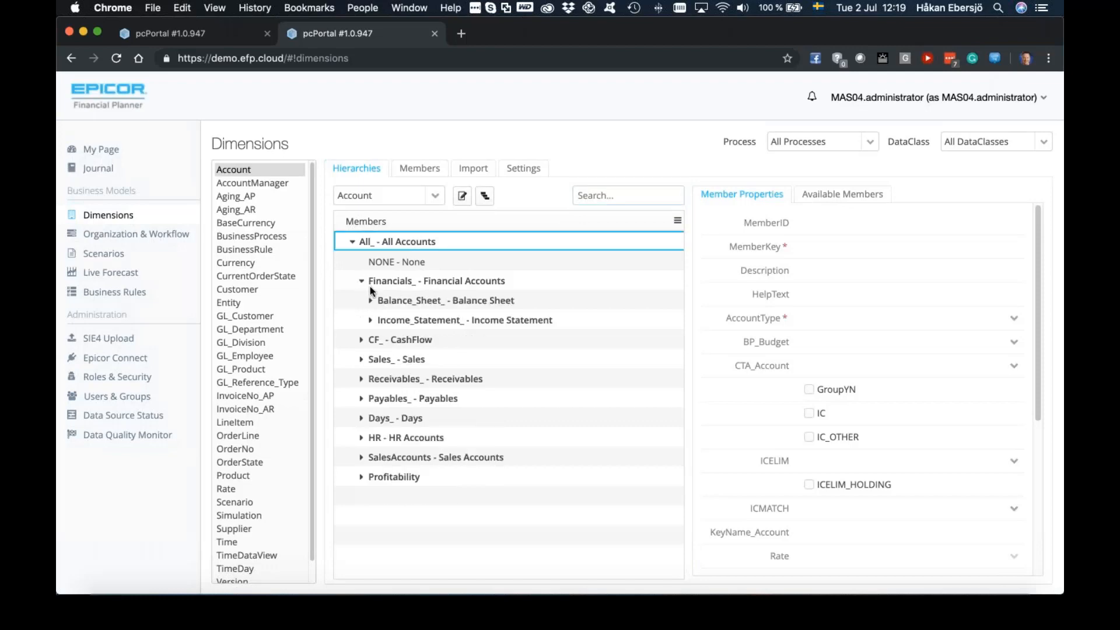
pyautogui.click(371, 321)
pyautogui.click(378, 359)
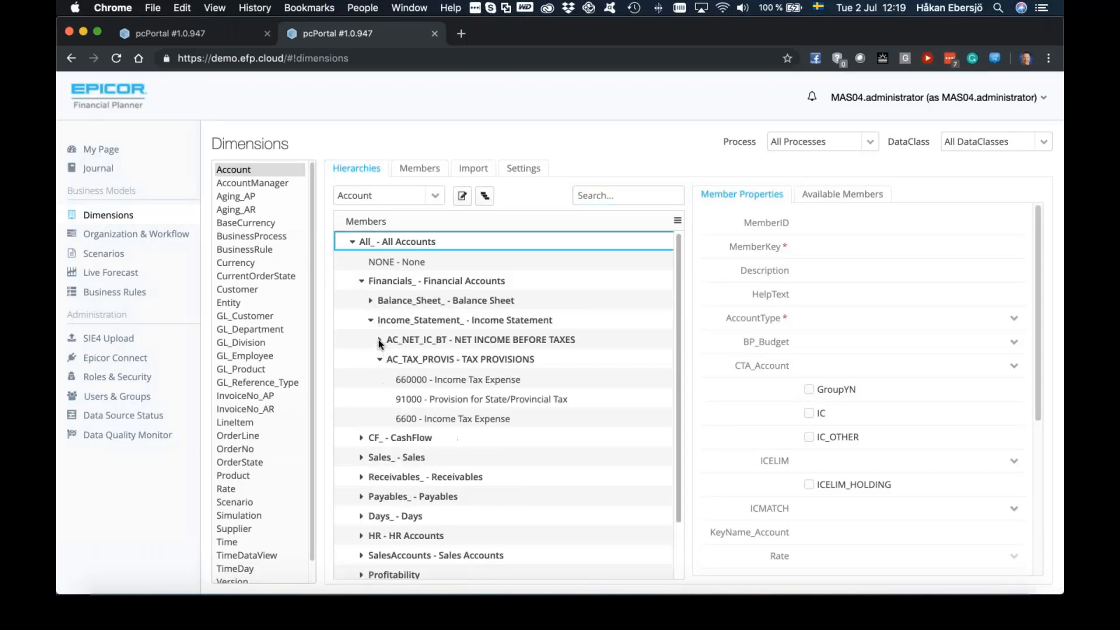
pyautogui.click(379, 340)
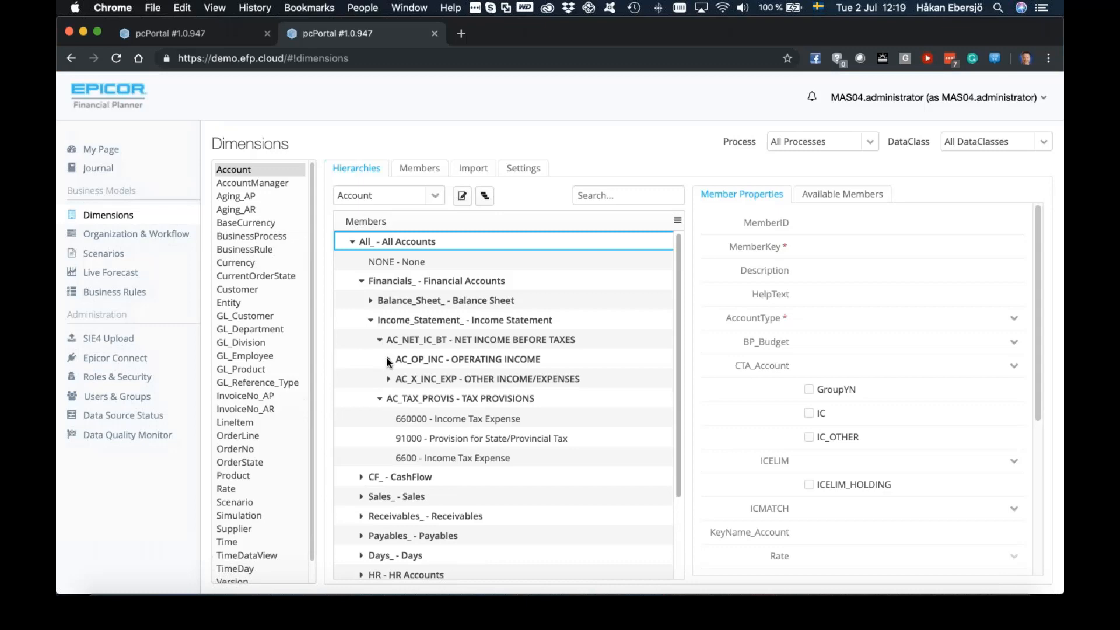
pyautogui.click(389, 360)
pyautogui.click(398, 379)
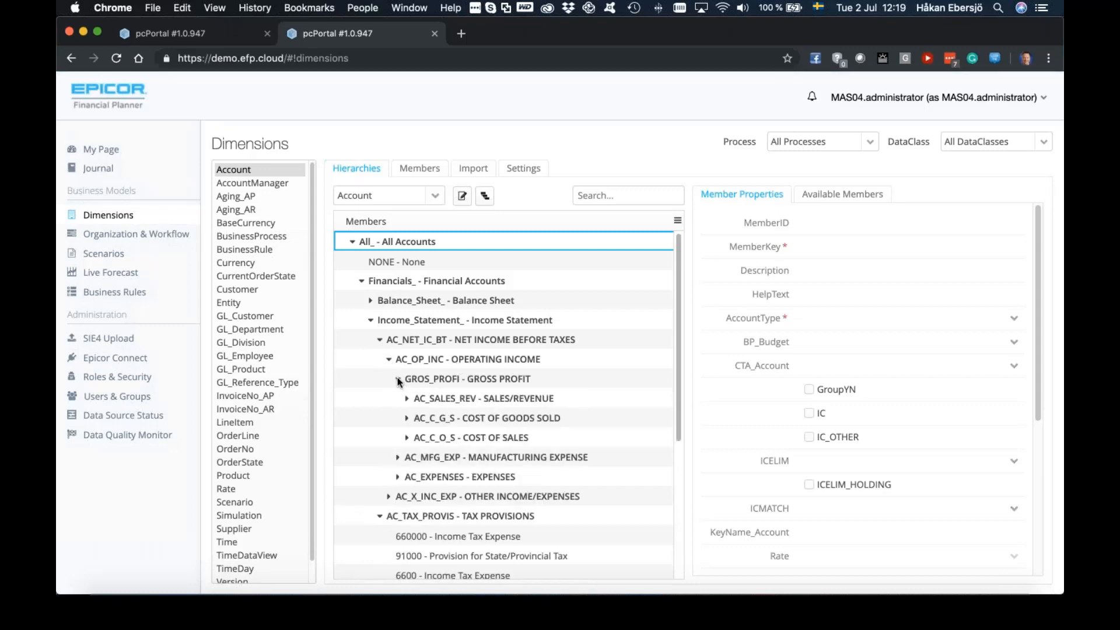
# - Move employee member 200 under the NewTotal node in the GL_Employee dimension hierarchy
pyautogui.click(270, 355)
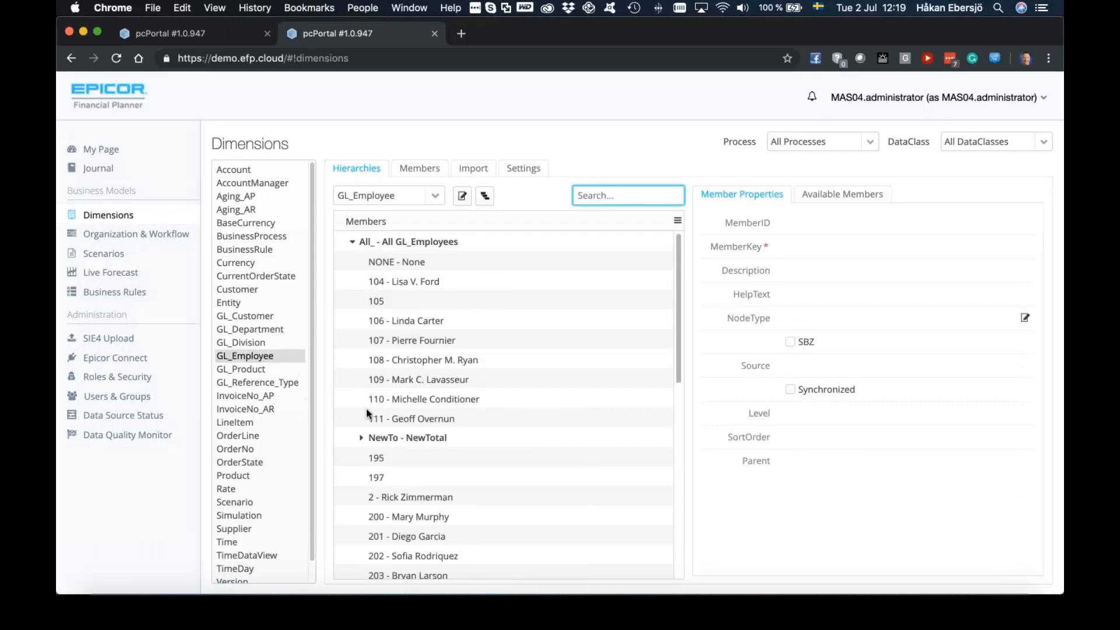
pyautogui.click(361, 437)
pyautogui.scroll(-3, 454, 469)
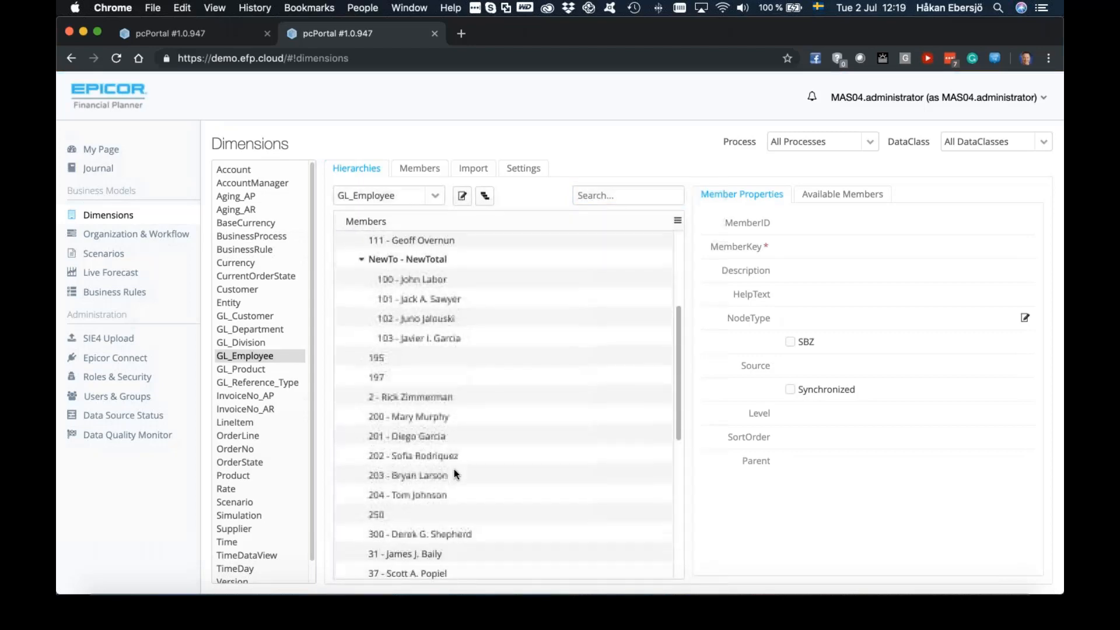
pyautogui.click(445, 412)
pyautogui.moveTo(444, 414); pyautogui.dragTo(481, 255)
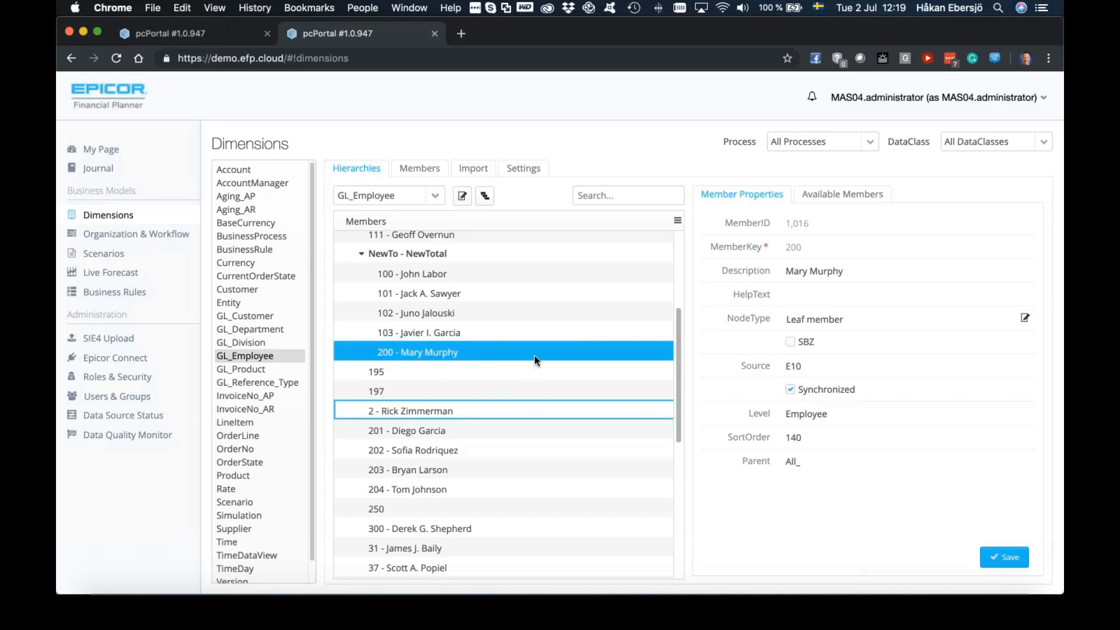
# - Review the scenario list and view the copy-data options for the BUDGET scenario without copying anything
pyautogui.click(111, 257)
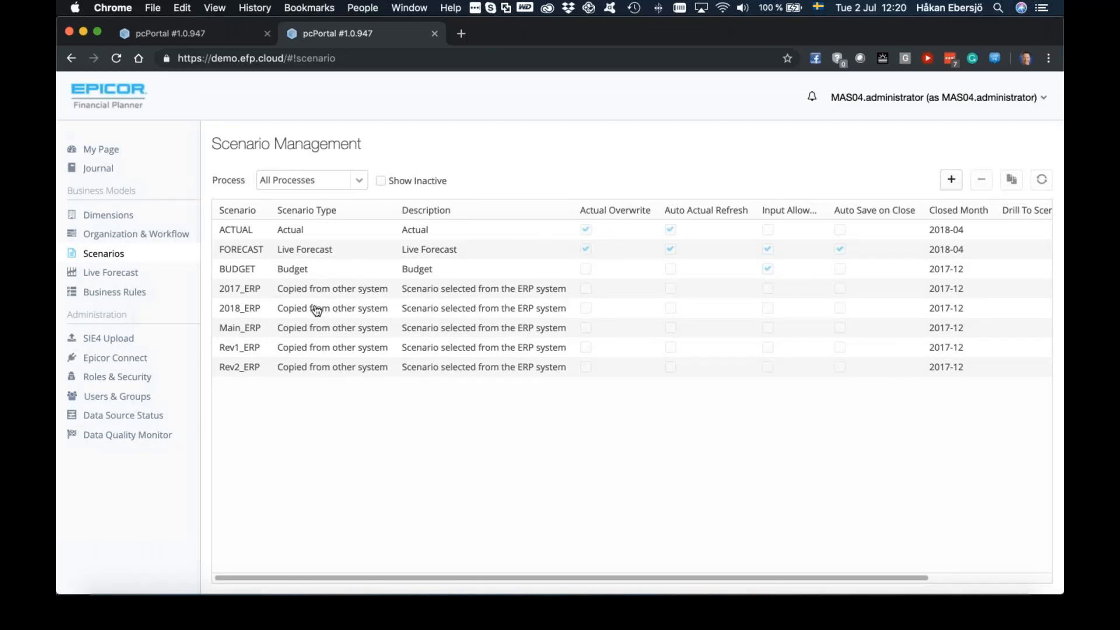
pyautogui.click(309, 275)
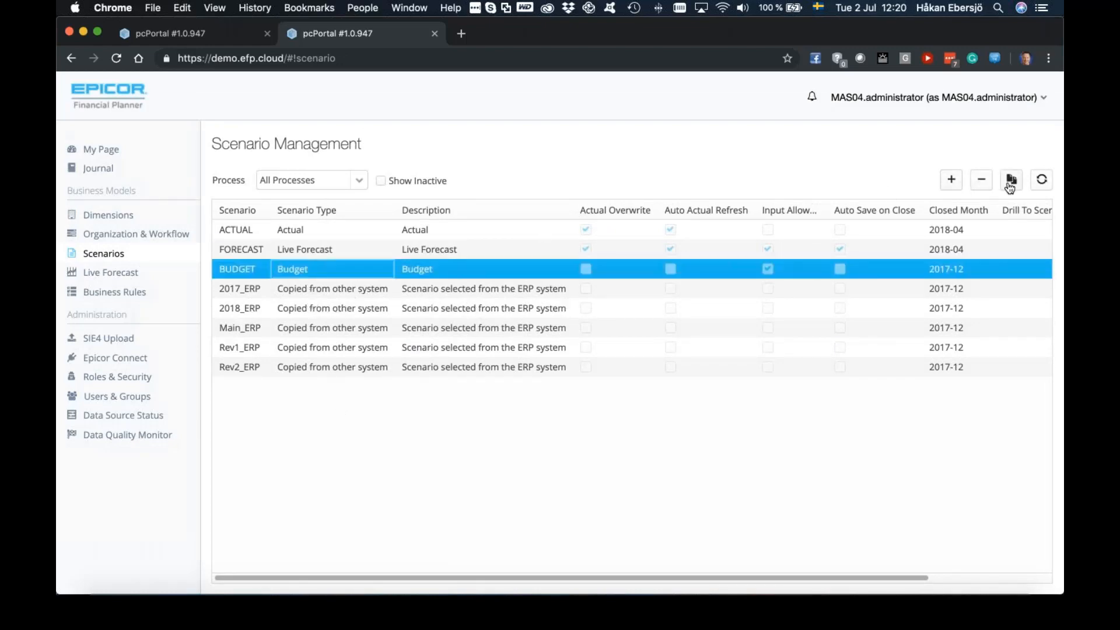
pyautogui.click(1013, 184)
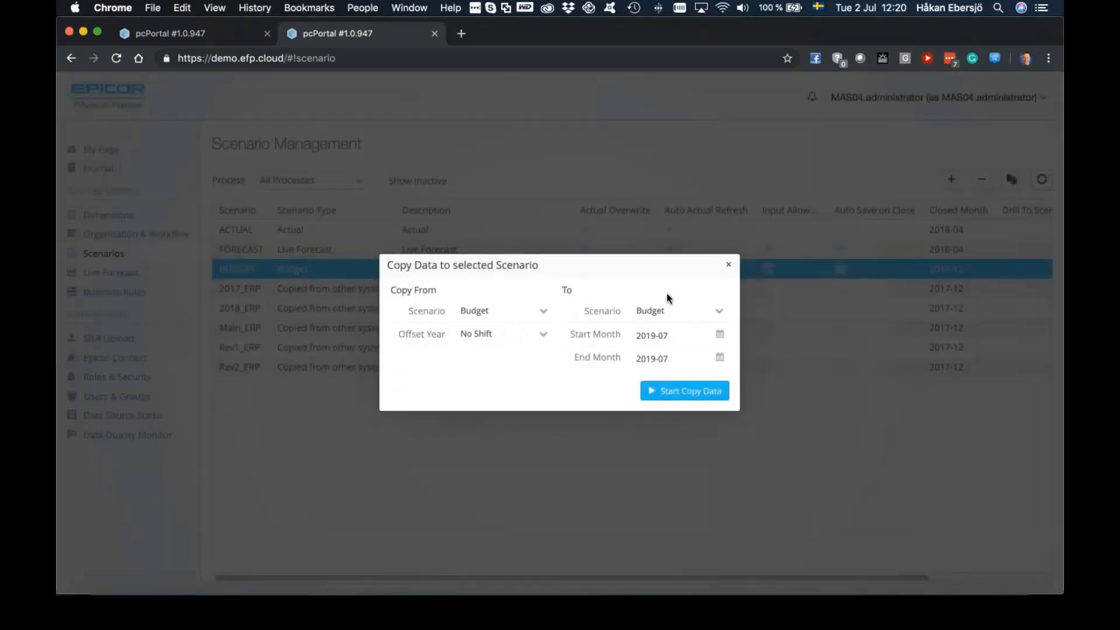
pyautogui.click(728, 267)
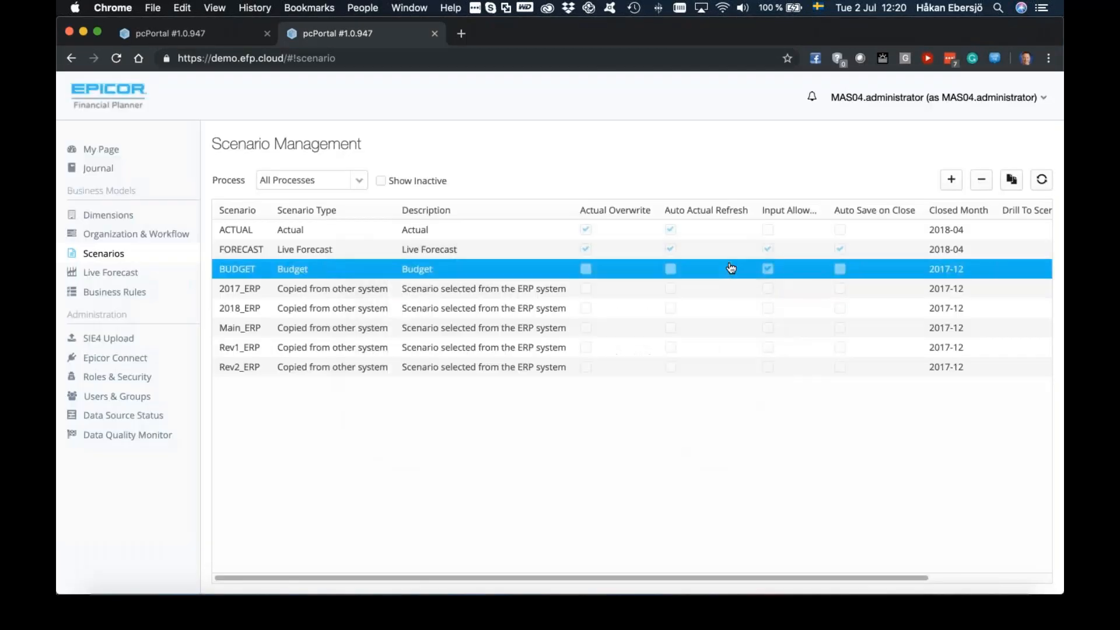
# - Expand the Finance Budget organization tree and review the CEO and Controller position details
pyautogui.click(163, 235)
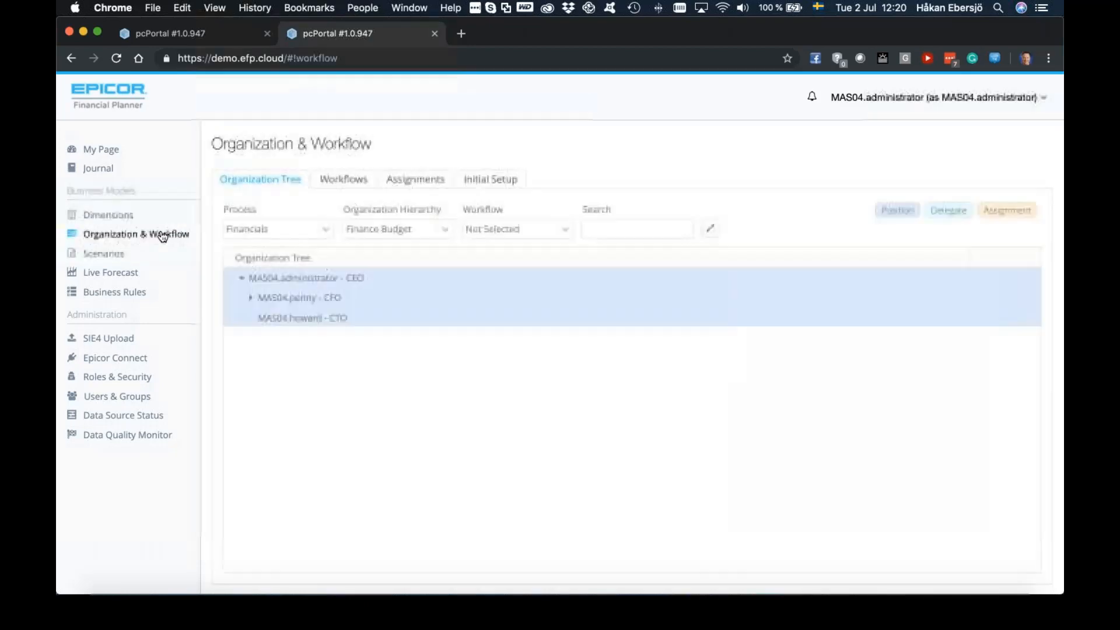
pyautogui.click(250, 297)
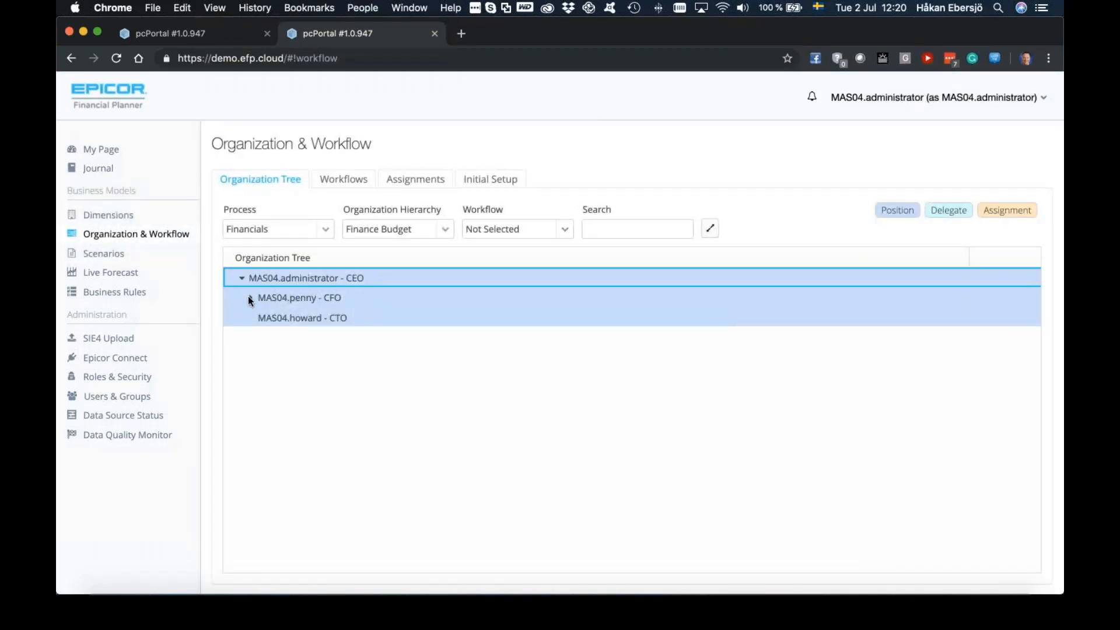
pyautogui.click(305, 279)
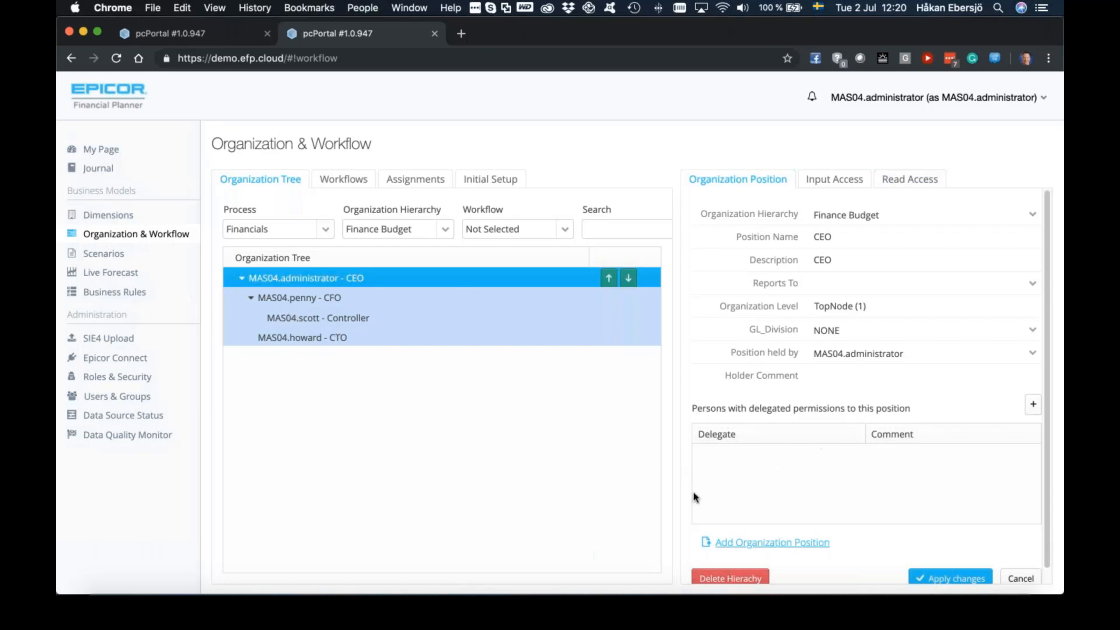
pyautogui.click(325, 316)
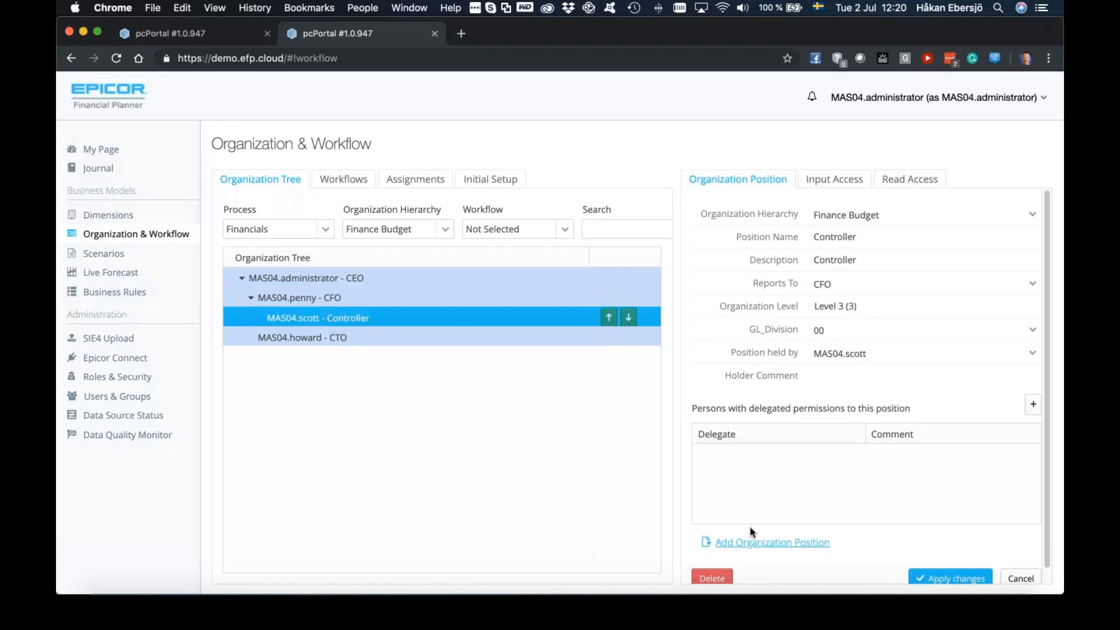
pyautogui.scroll(-1, 787, 479)
pyautogui.scroll(-1, 787, 479)
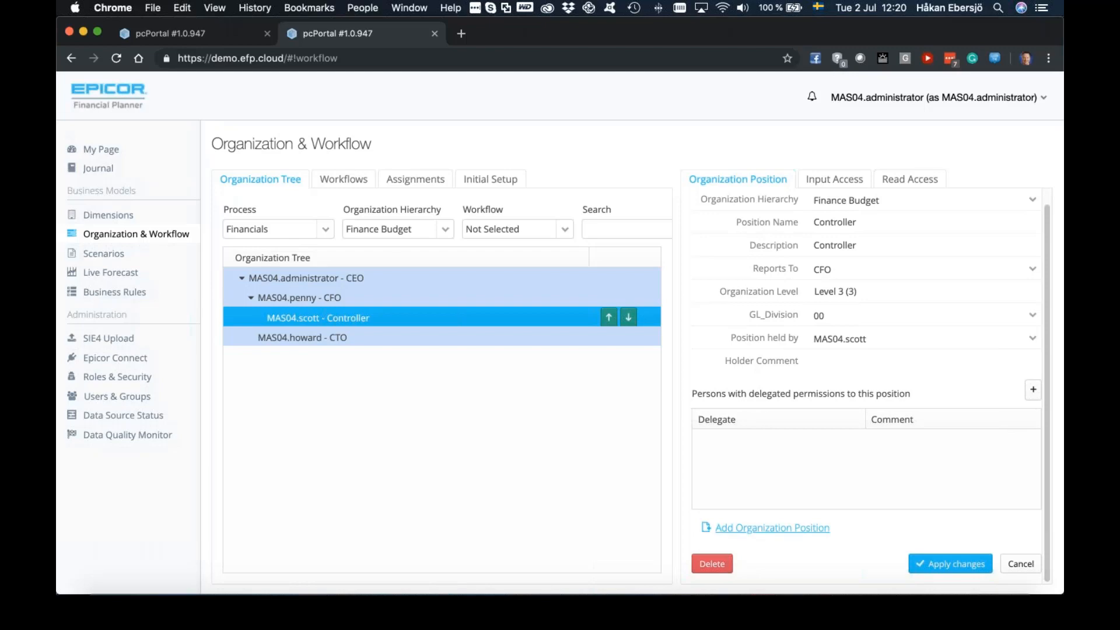
# - Filter the organization tree by the Budget workflow and expand the CFO and CTO positions to view their division assignments
pyautogui.click(565, 229)
pyautogui.click(525, 264)
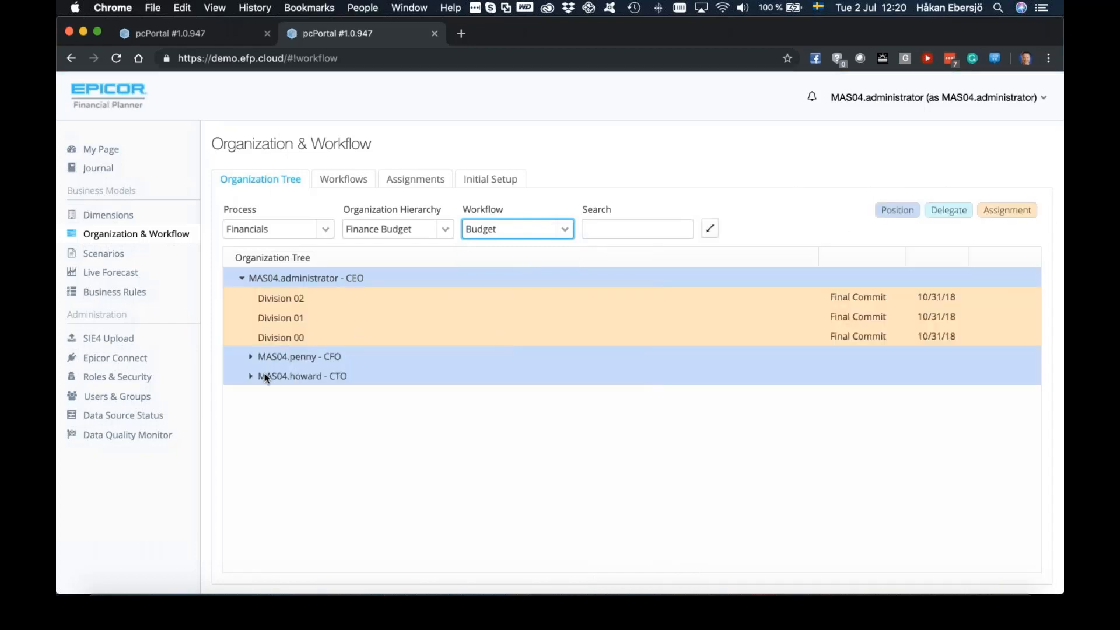
pyautogui.click(250, 357)
pyautogui.click(251, 377)
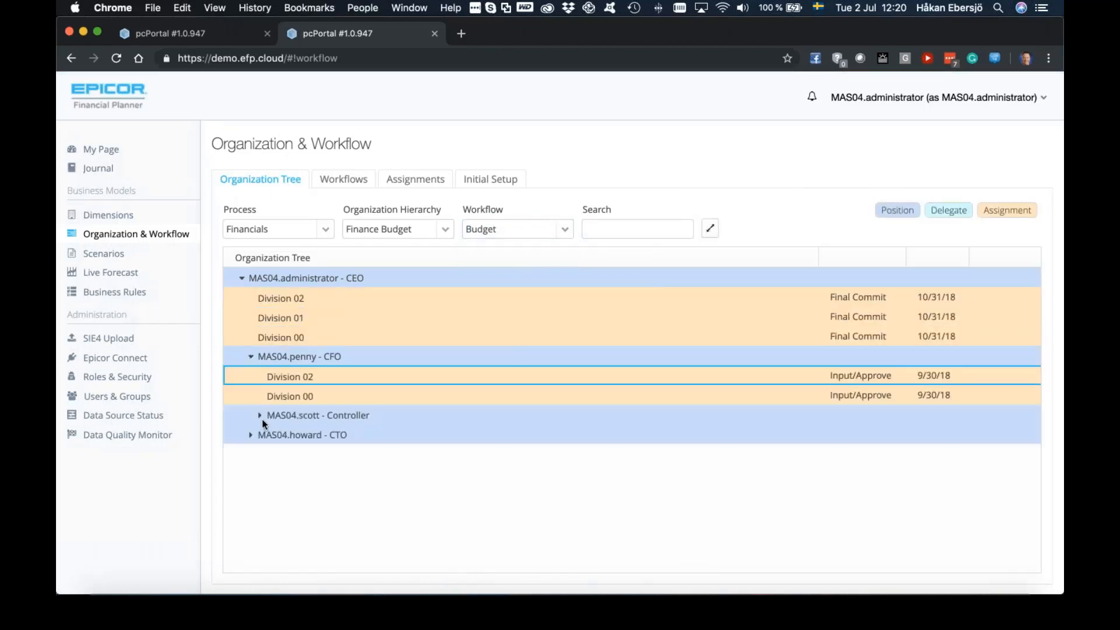
pyautogui.click(251, 437)
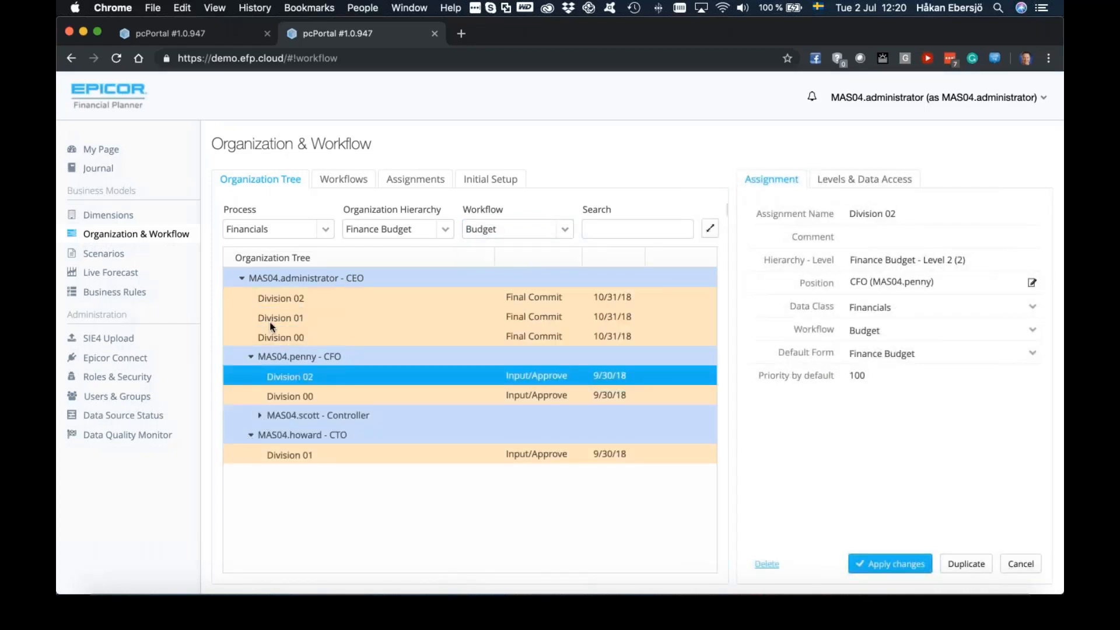
# - Review the Live Forecast cycle settings, the My Page KPI business rule and the list of portal users
pyautogui.click(121, 277)
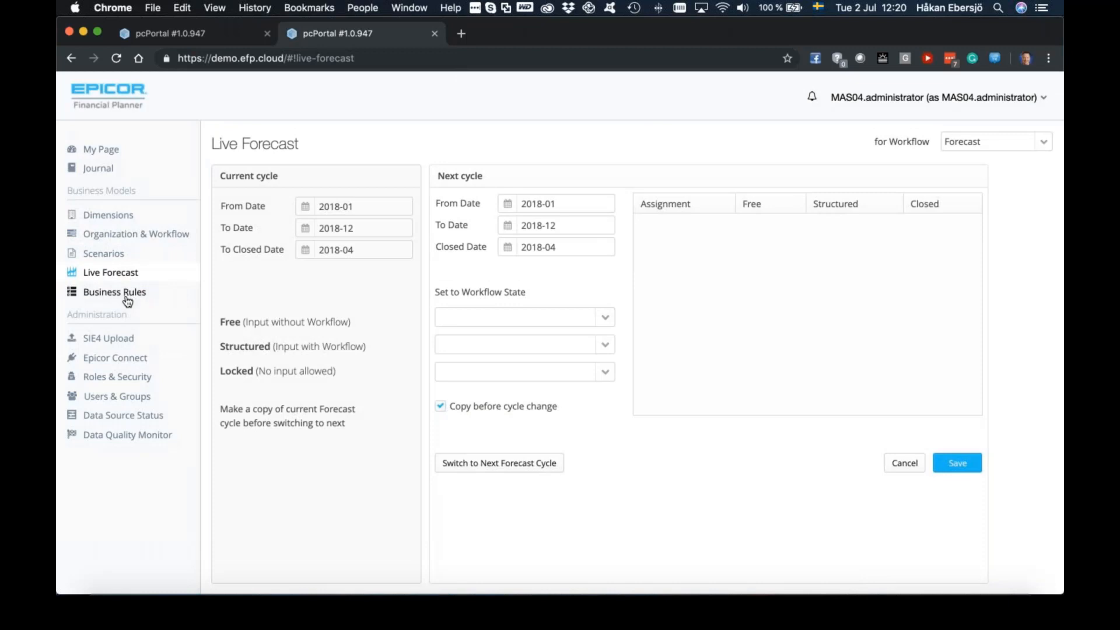
pyautogui.click(128, 298)
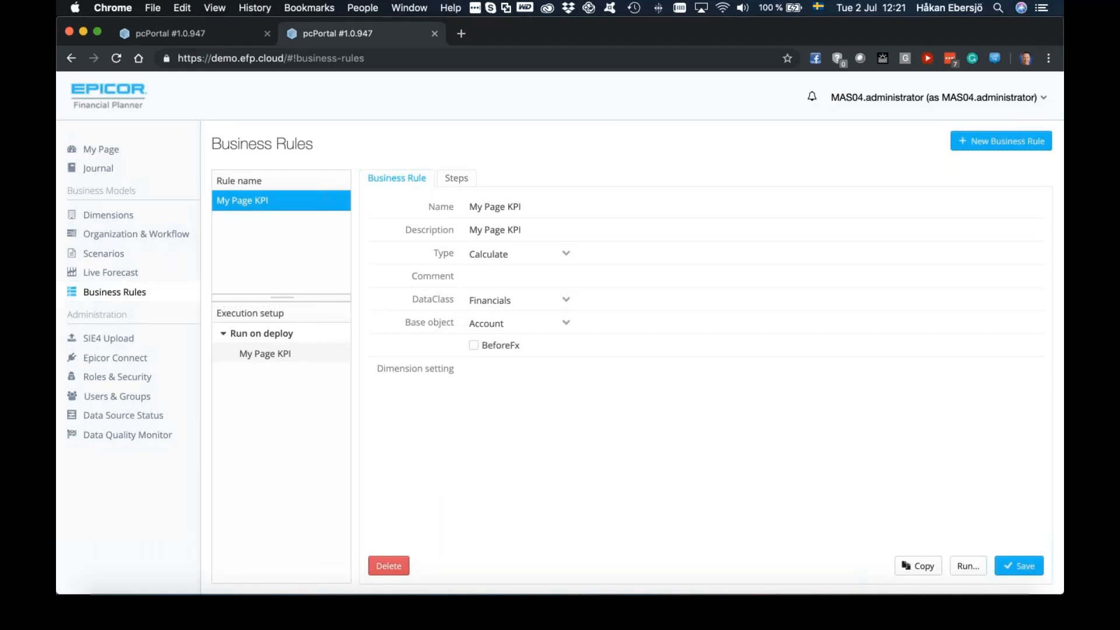
pyautogui.click(133, 399)
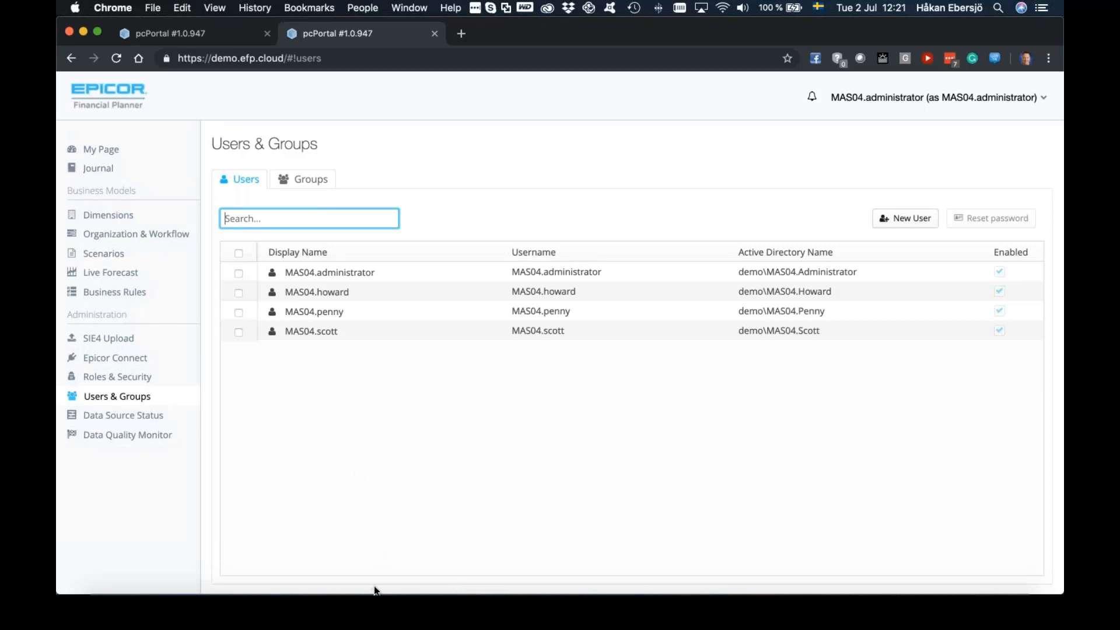
# - Switch to Excel in the Windows Server 2012 R2 session and close the planning application open there
pyautogui.click(282, 601)
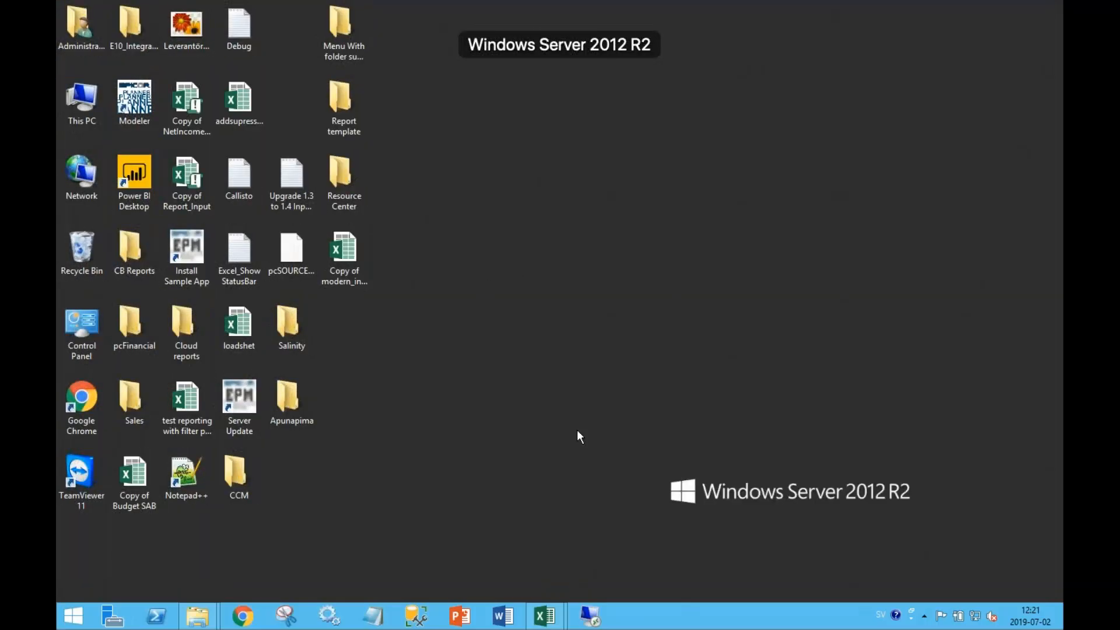
pyautogui.moveTo(546, 616)
pyautogui.click(621, 535)
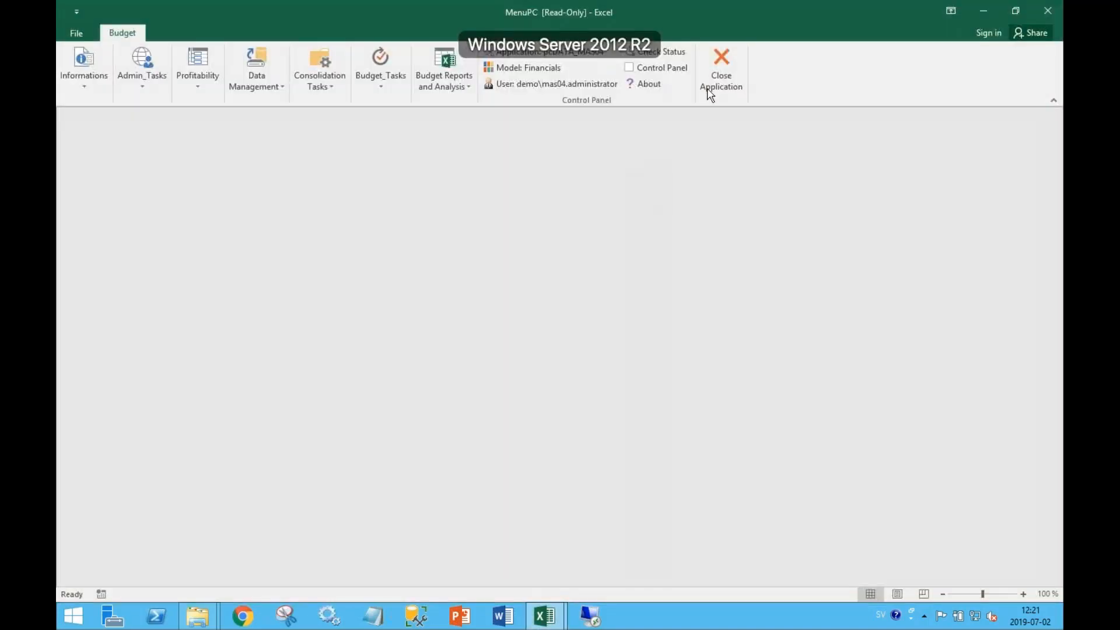
pyautogui.click(707, 71)
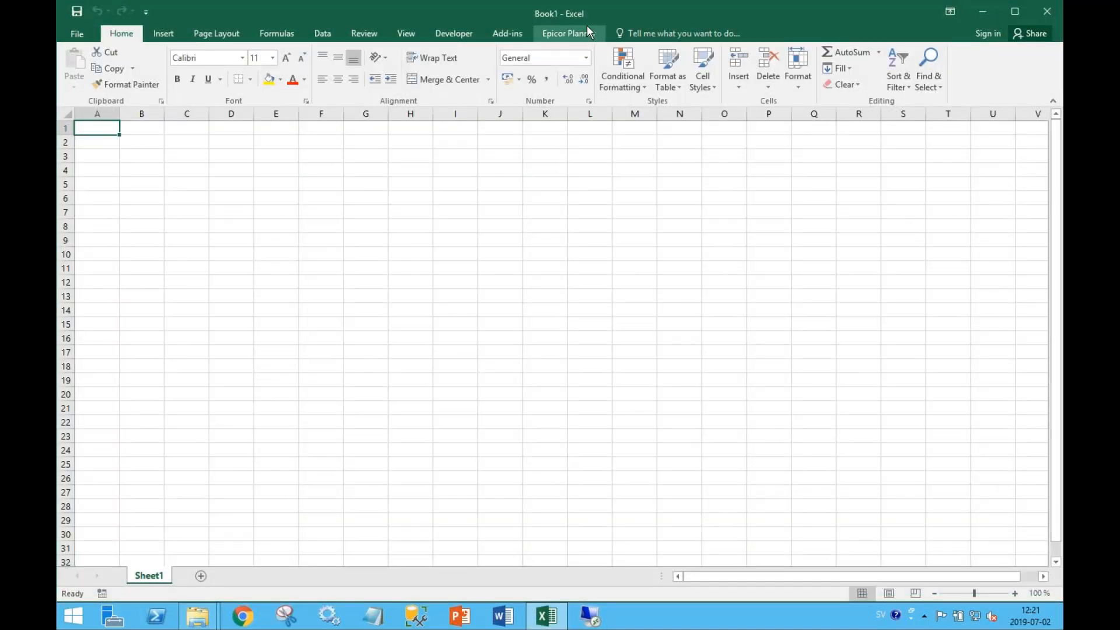
# - Log on to Epicor Planner with the saved credentials and open the pcDATA_MAS04 application with the Financials model
pyautogui.click(588, 30)
pyautogui.click(76, 59)
pyautogui.click(76, 58)
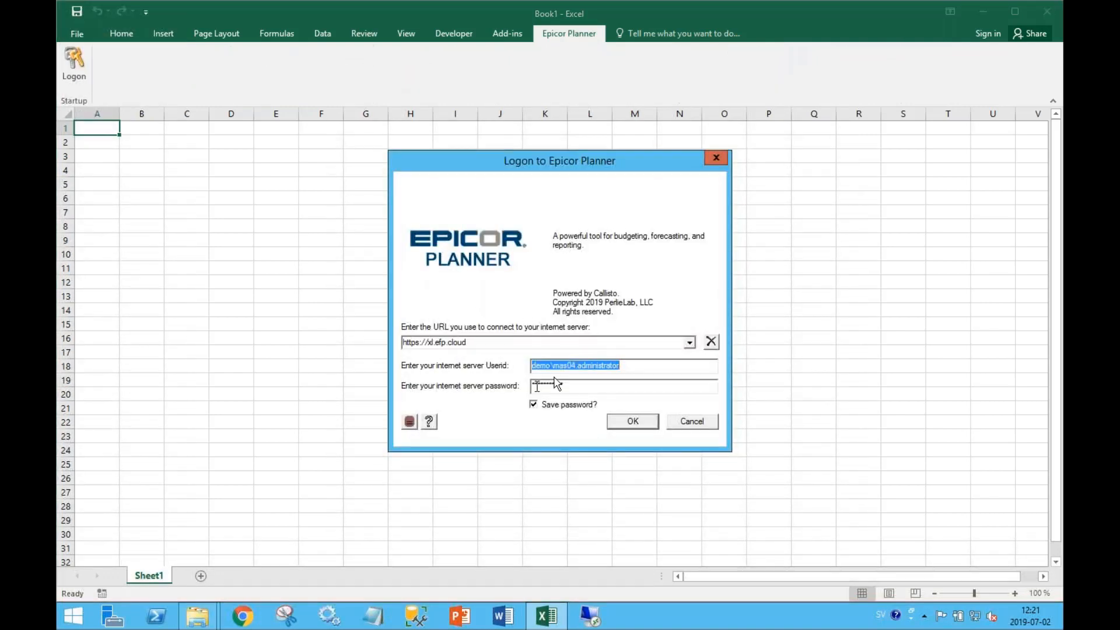
pyautogui.click(645, 422)
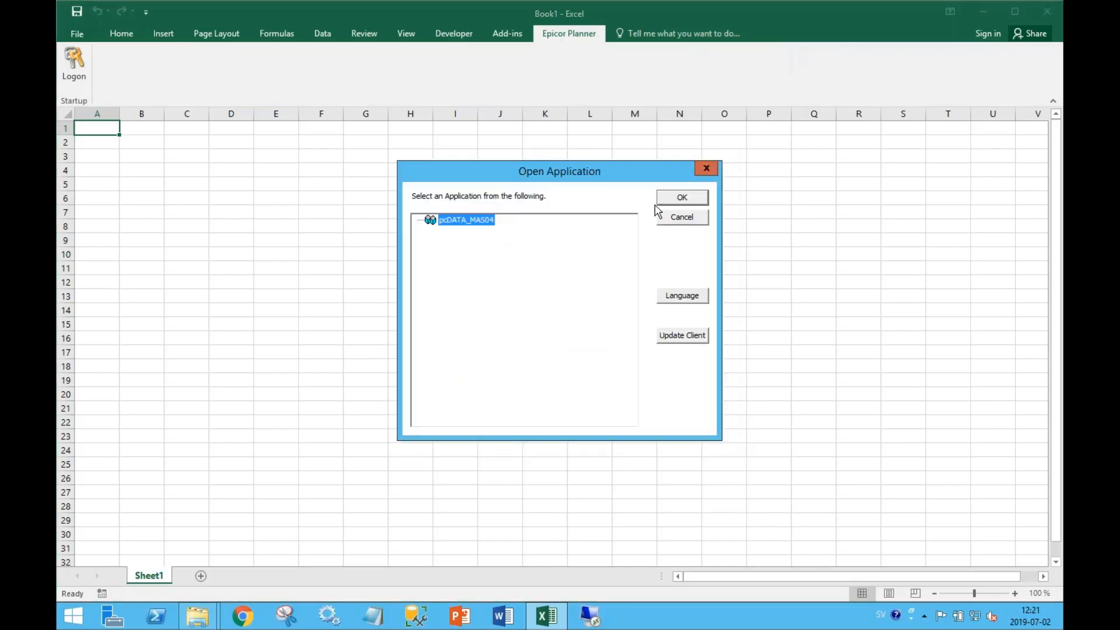
pyautogui.click(678, 199)
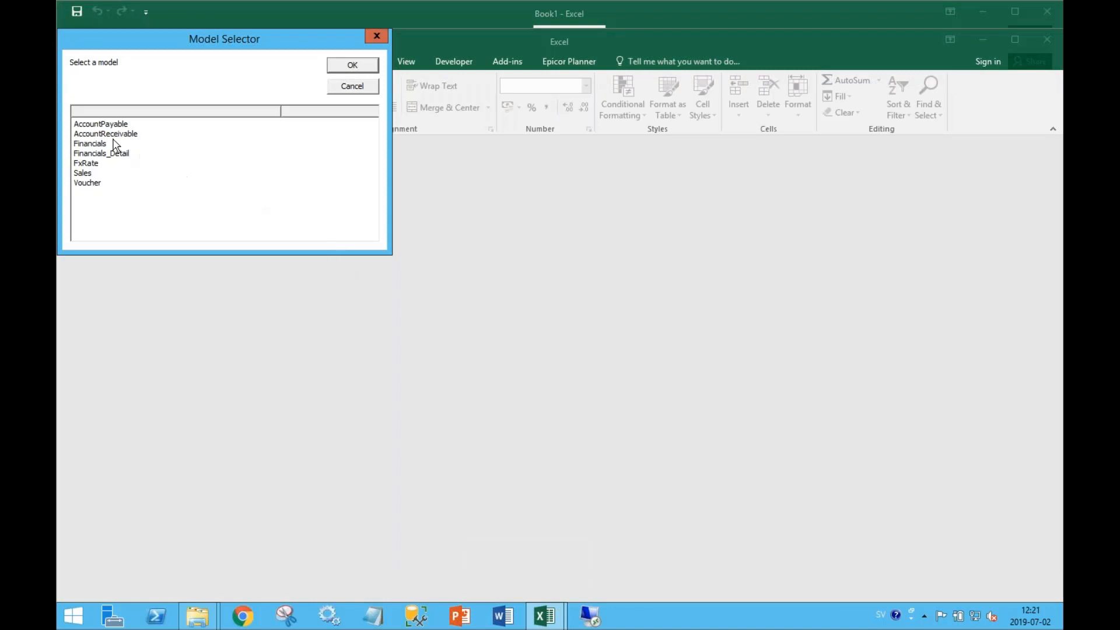
pyautogui.click(100, 147)
pyautogui.click(353, 66)
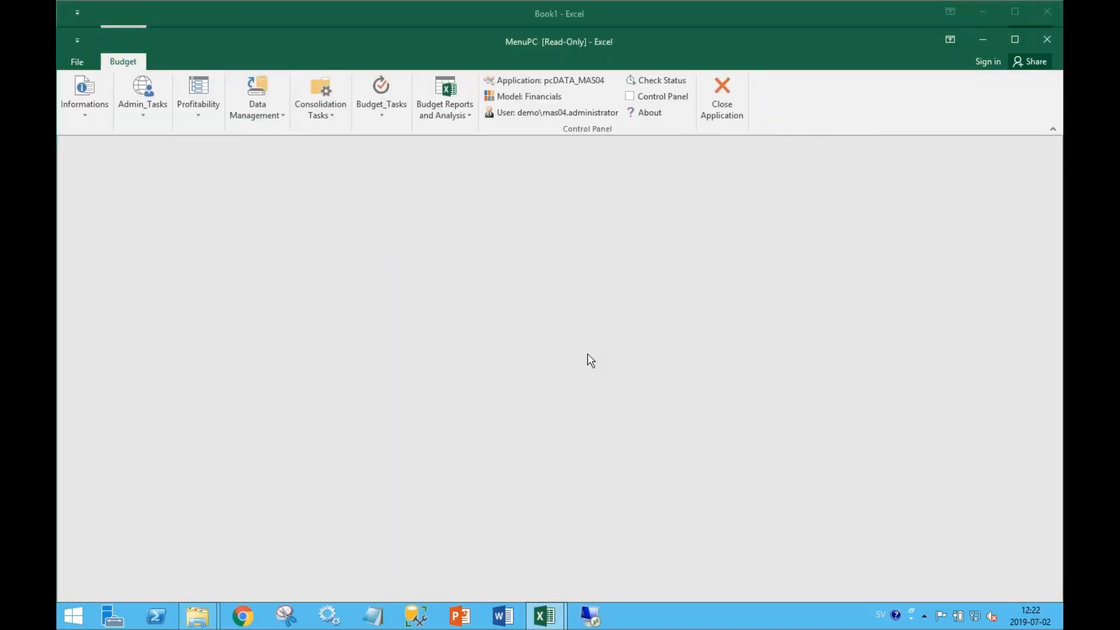
# - Open the NetIncome_detaild_Epicor.xlsm report from the Financials budget reports and analysis list
pyautogui.click(452, 113)
pyautogui.click(474, 181)
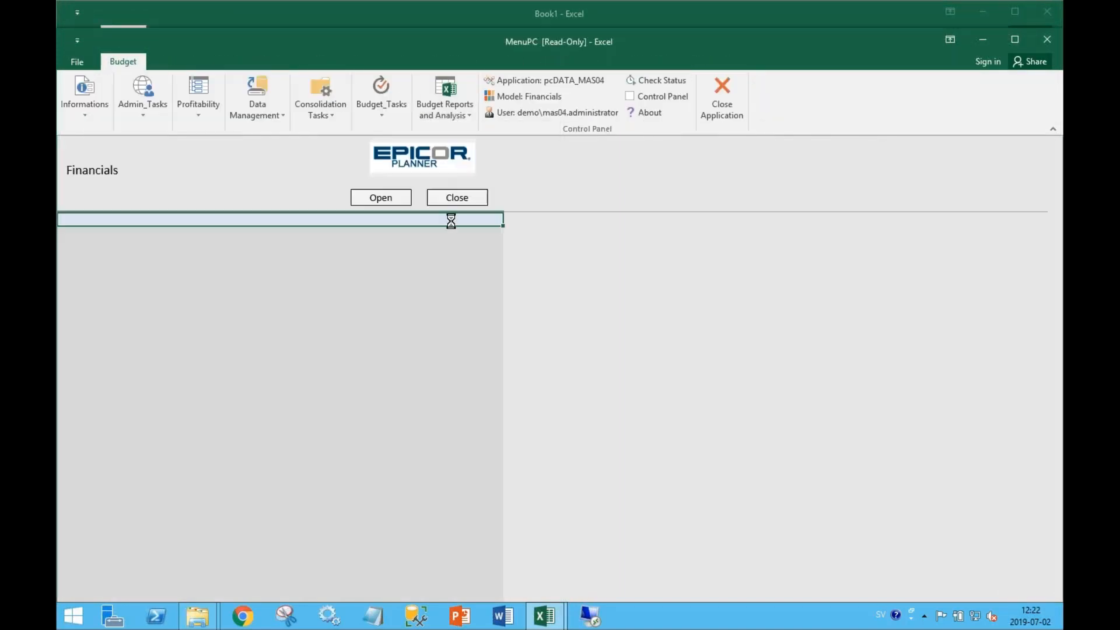
pyautogui.doubleClick(167, 273)
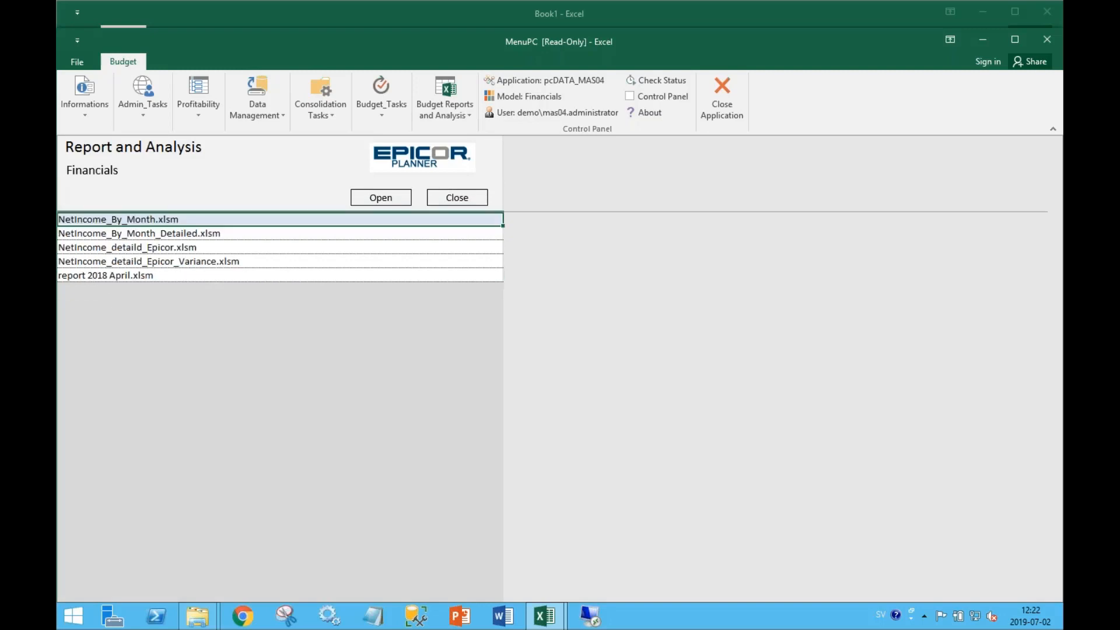
pyautogui.doubleClick(213, 247)
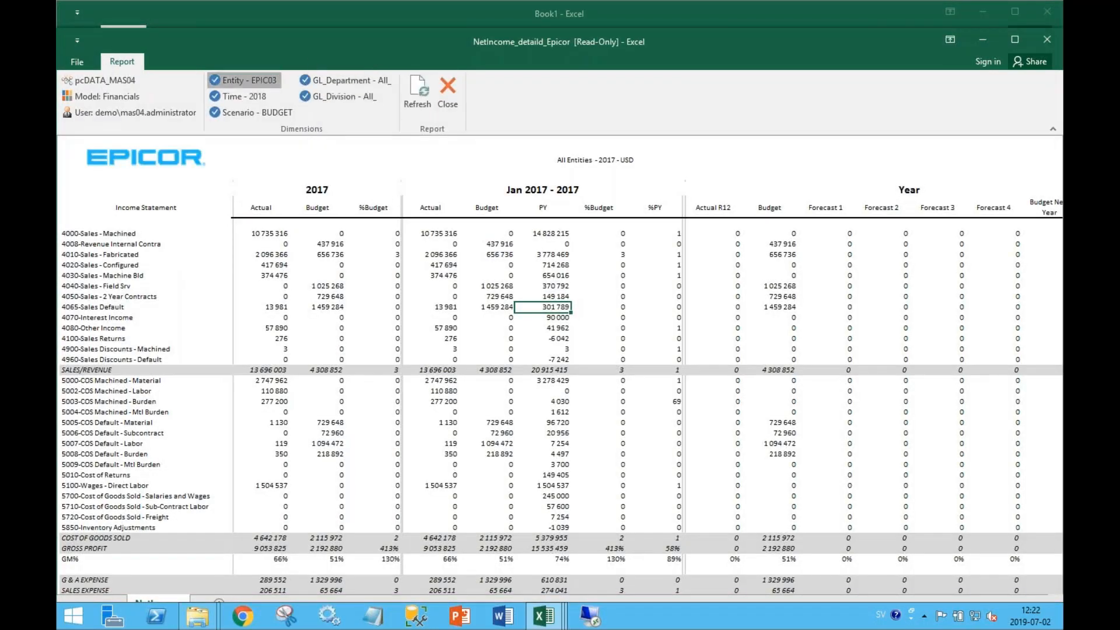
# - Set the report's entity to EPIC03 - Epicor USA and its time to 201705 - May 2017
pyautogui.click(246, 80)
pyautogui.click(572, 301)
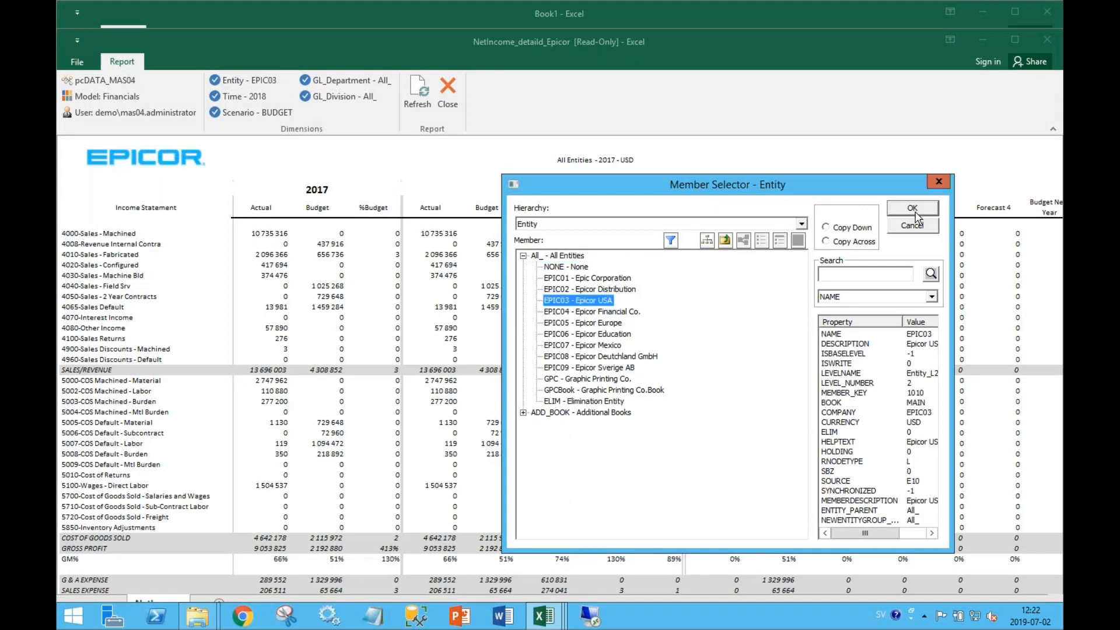
pyautogui.click(913, 210)
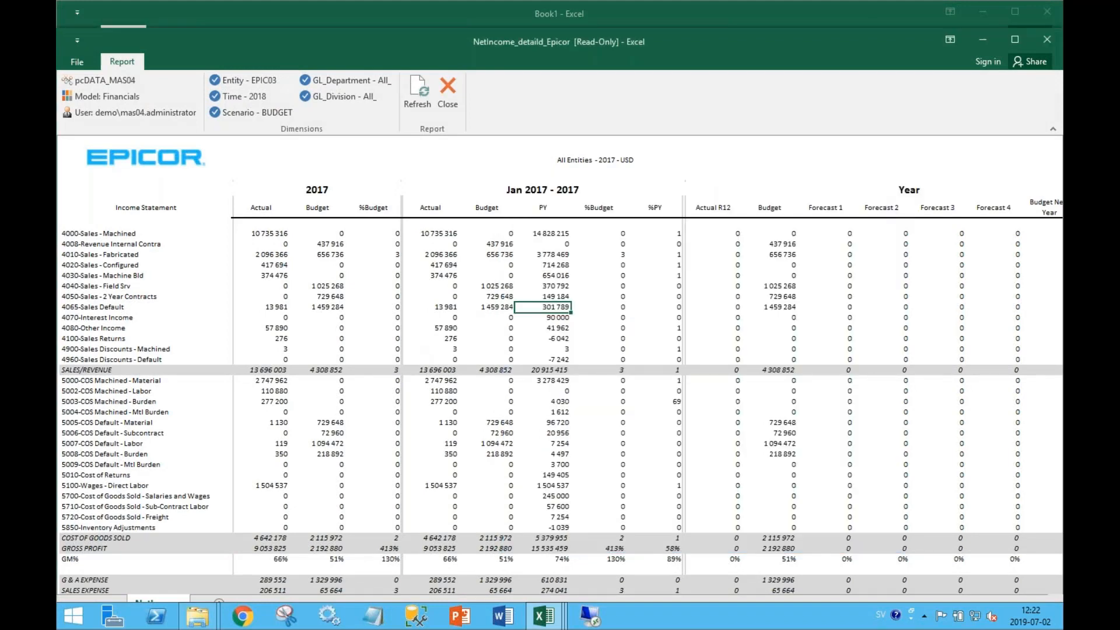
pyautogui.click(256, 97)
pyautogui.click(550, 390)
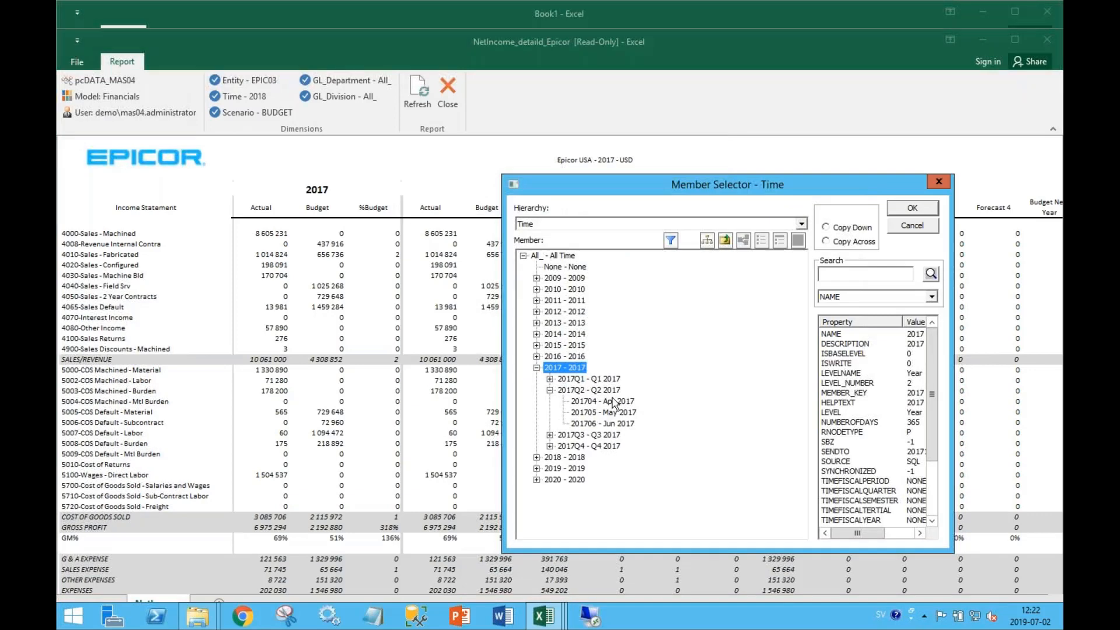
pyautogui.click(615, 413)
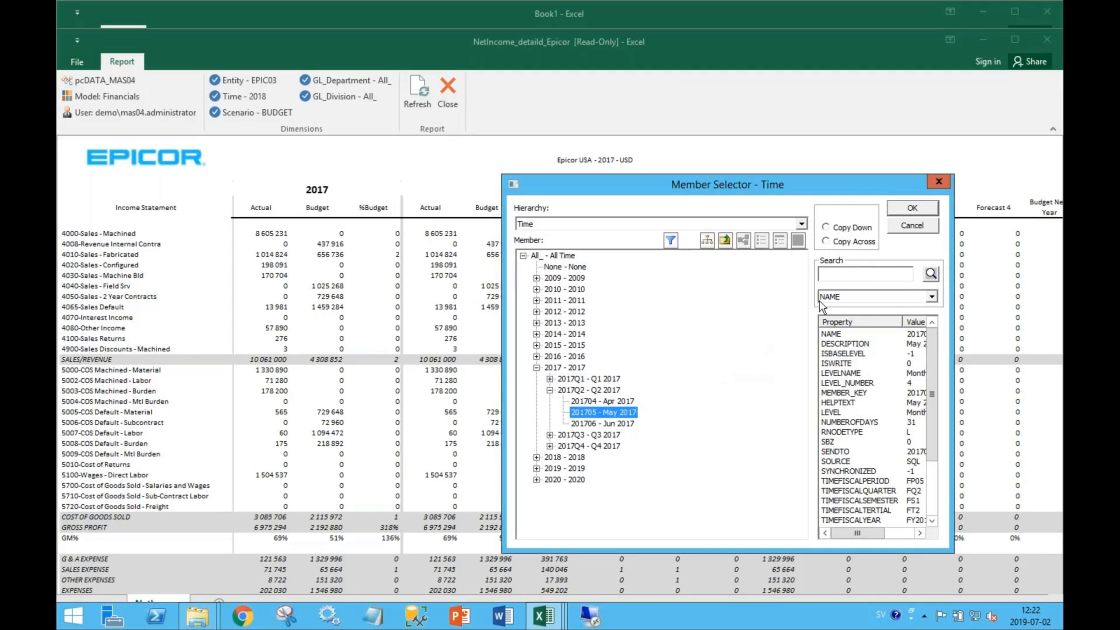
pyautogui.click(906, 207)
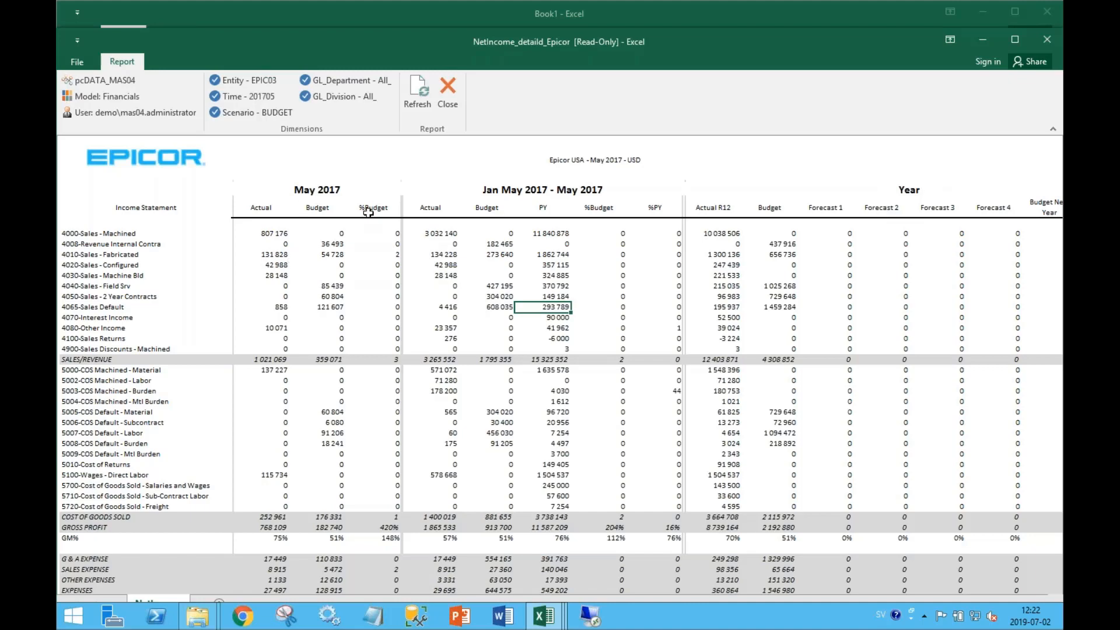
# - Maximize the report window and examine the income statement's full-year, forecast and year-to-date columns
pyautogui.doubleClick(403, 33)
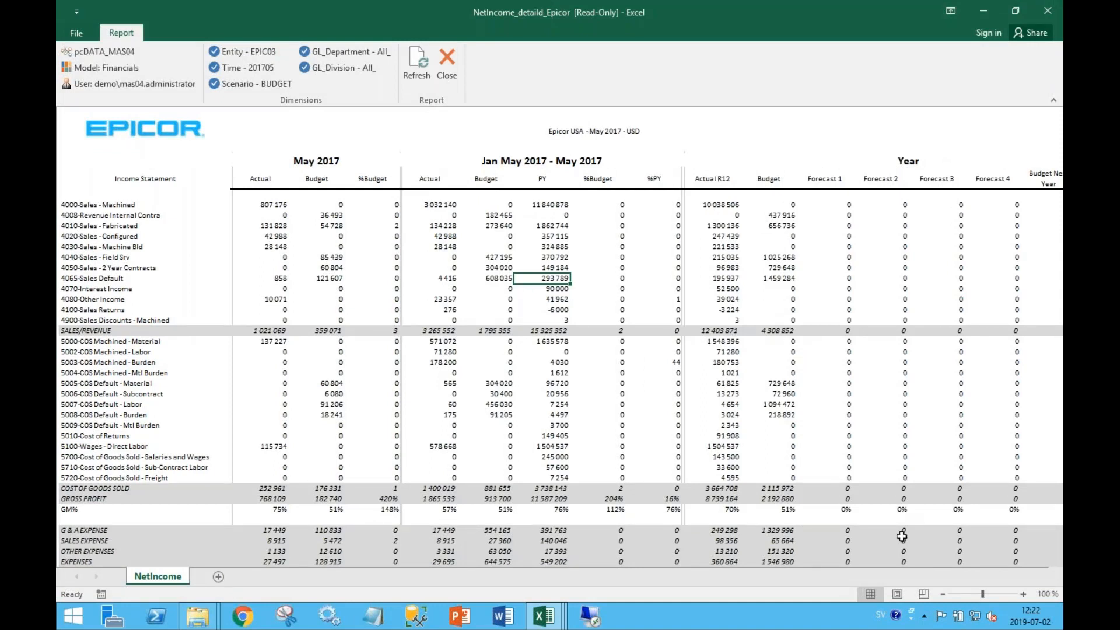
pyautogui.click(847, 405)
pyautogui.press('Right')
pyautogui.press('Right')
pyautogui.press('Right')
pyautogui.press('Right')
pyautogui.press('Left')
pyautogui.press('Left')
pyautogui.press('Left')
pyautogui.press('Left')
pyautogui.press('Left')
pyautogui.press('Left')
pyautogui.press('Left')
pyautogui.press('Left')
pyautogui.press('Left')
pyautogui.press('Left')
pyautogui.press('Left')
pyautogui.press('Left')
pyautogui.press('Left')
pyautogui.press('Left')
pyautogui.press('Left')
pyautogui.press('Left')
# - Start an investigation of the 4020-Sales - Configured year-to-date Actual value and set its type to Simple Drill
pyautogui.click(450, 245)
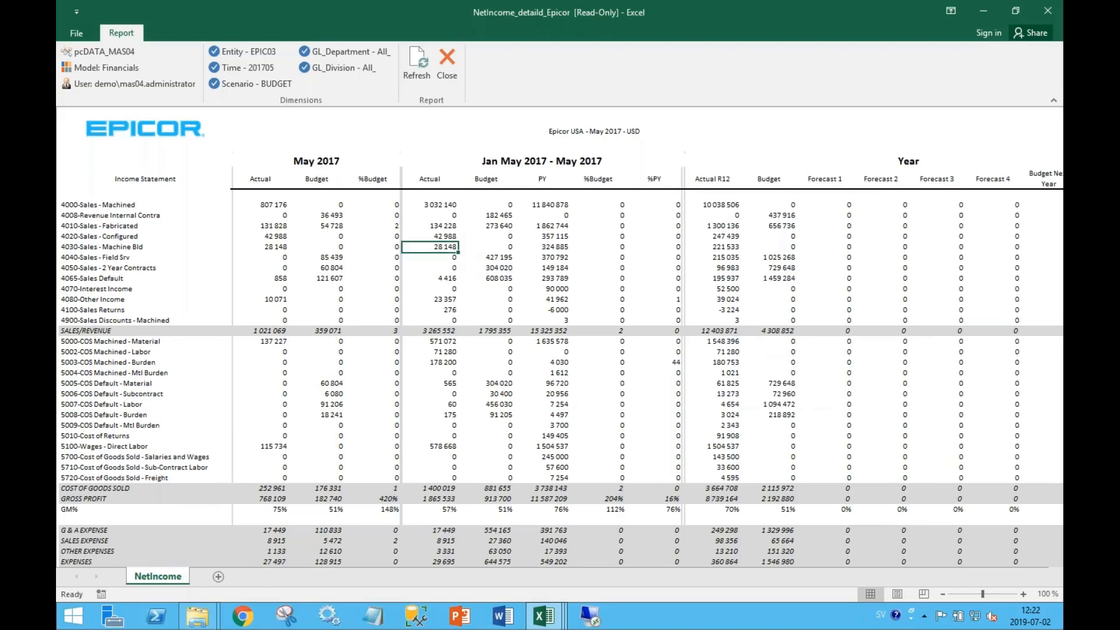
pyautogui.rightClick(442, 237)
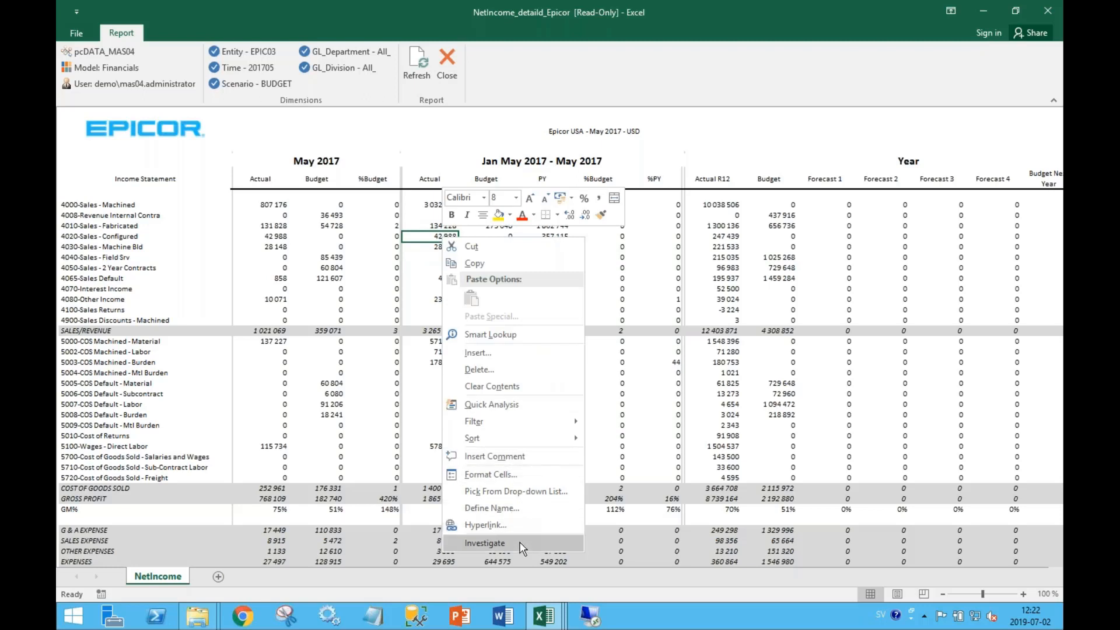
pyautogui.click(521, 544)
pyautogui.click(717, 312)
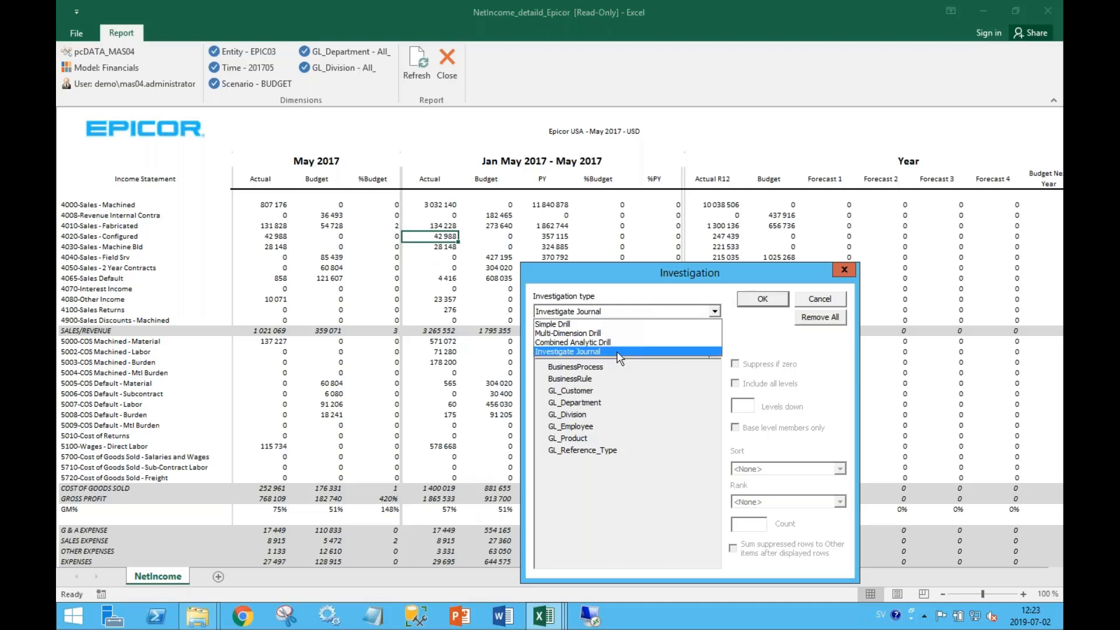
pyautogui.click(618, 351)
pyautogui.click(714, 311)
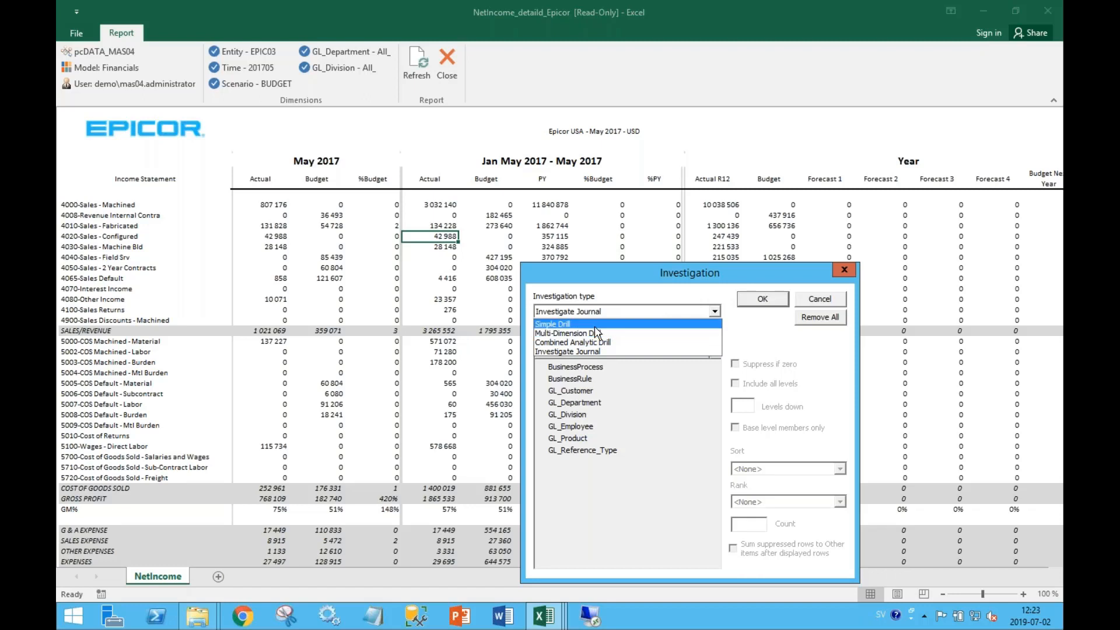
pyautogui.click(595, 325)
# - Drill down by GL_Department with zeros suppressed, all levels included, base level members only and ascending sort
pyautogui.click(578, 403)
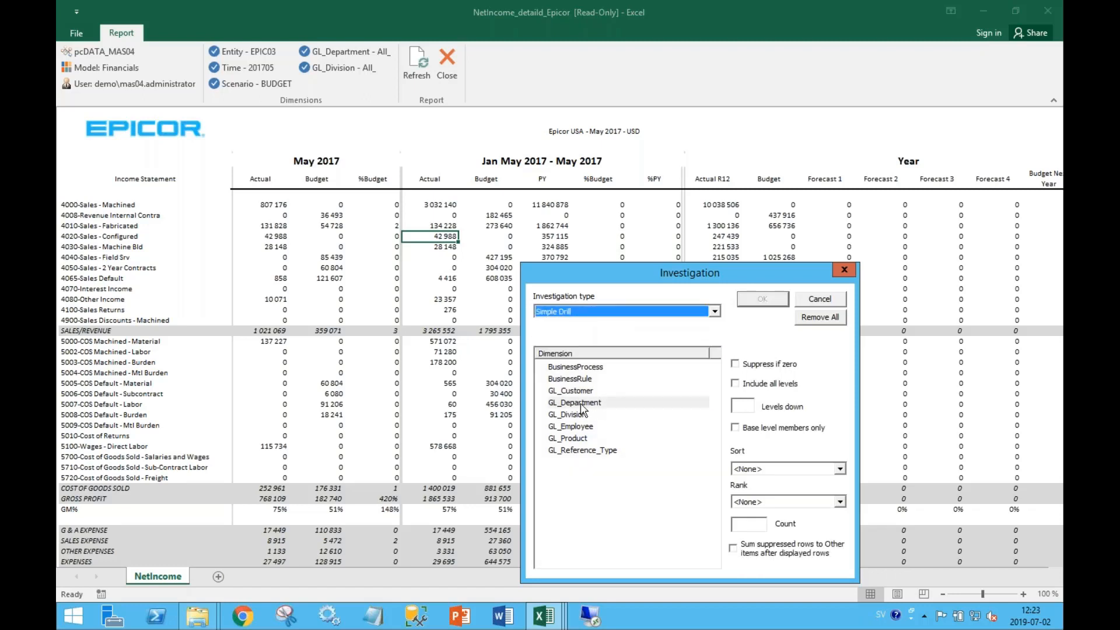
pyautogui.click(758, 385)
pyautogui.click(752, 431)
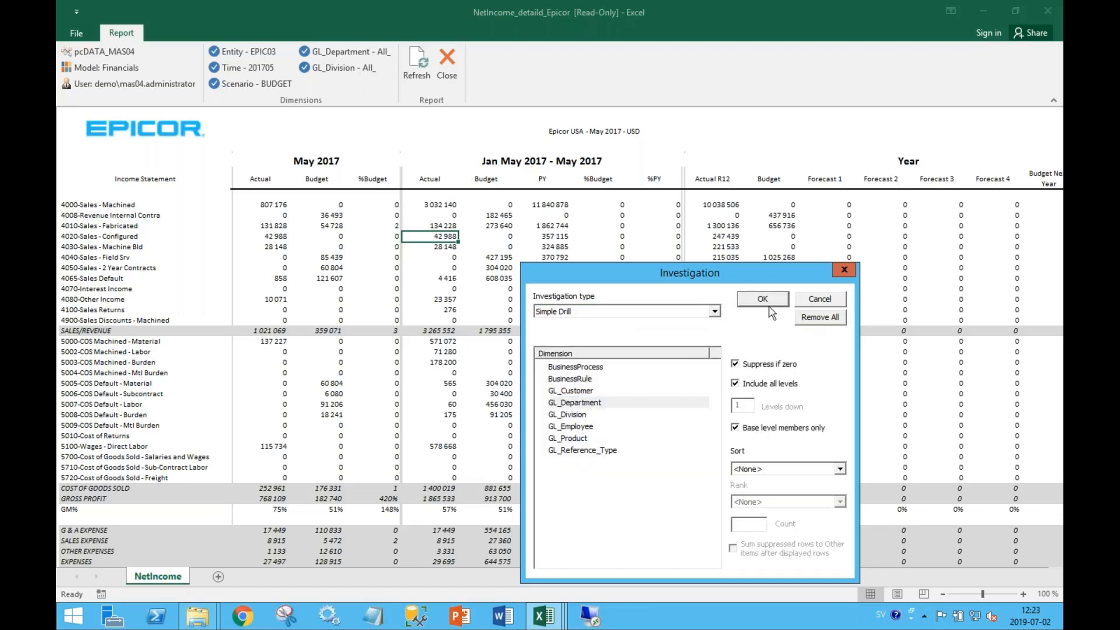
pyautogui.click(840, 469)
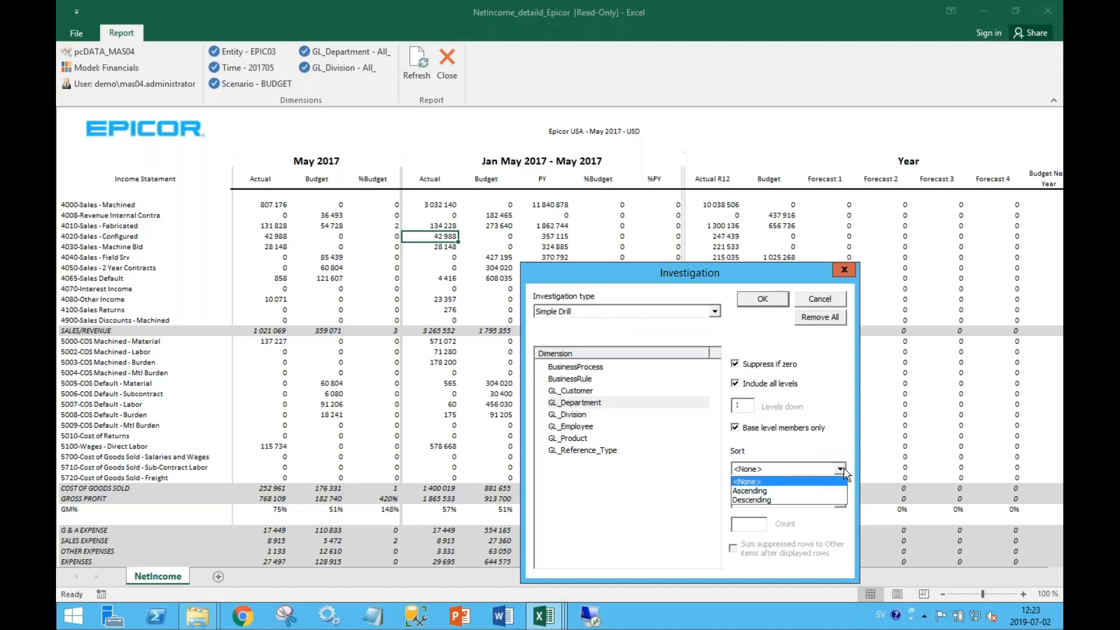
pyautogui.click(776, 490)
pyautogui.click(763, 299)
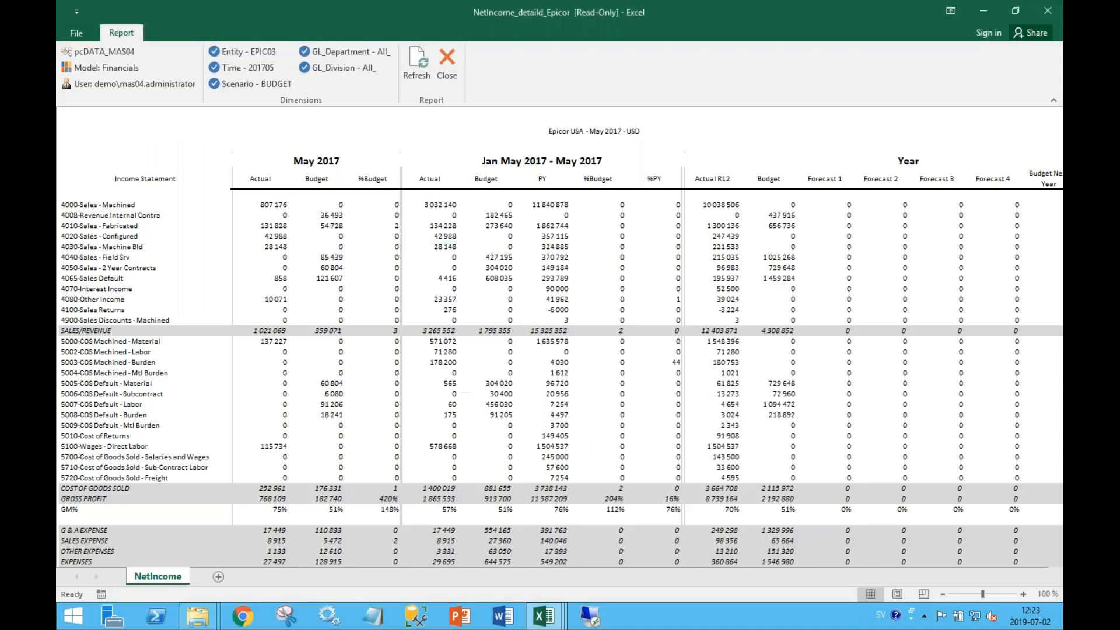
# - Run an Investigate Journal investigation on the year-to-date Actual value of the 4020 Corporate row
pyautogui.click(442, 246)
pyautogui.rightClick(445, 246)
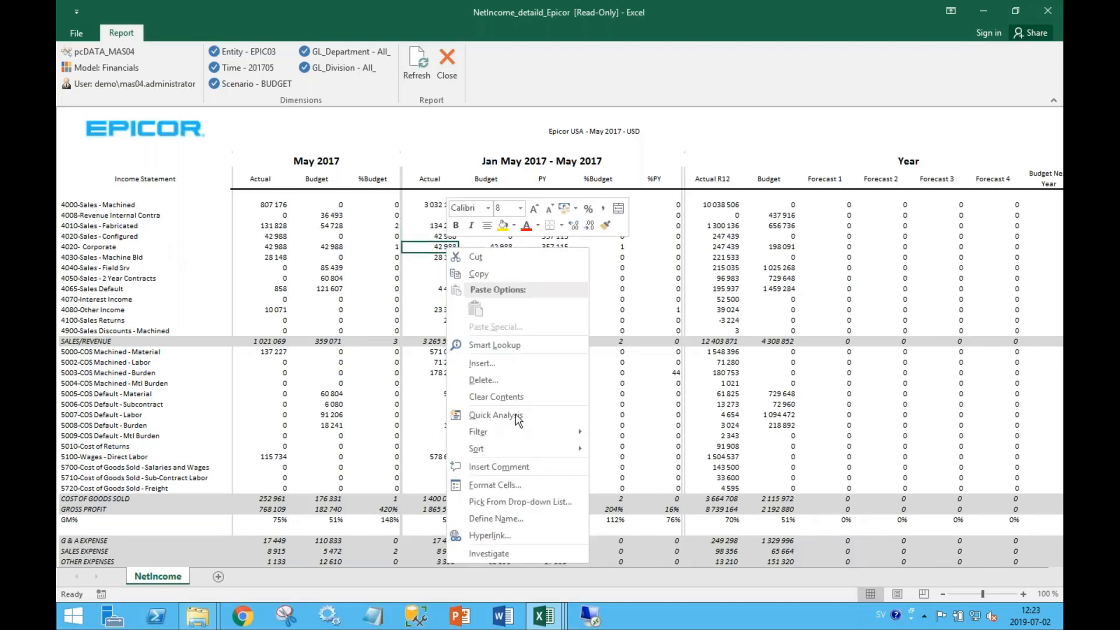
pyautogui.click(554, 554)
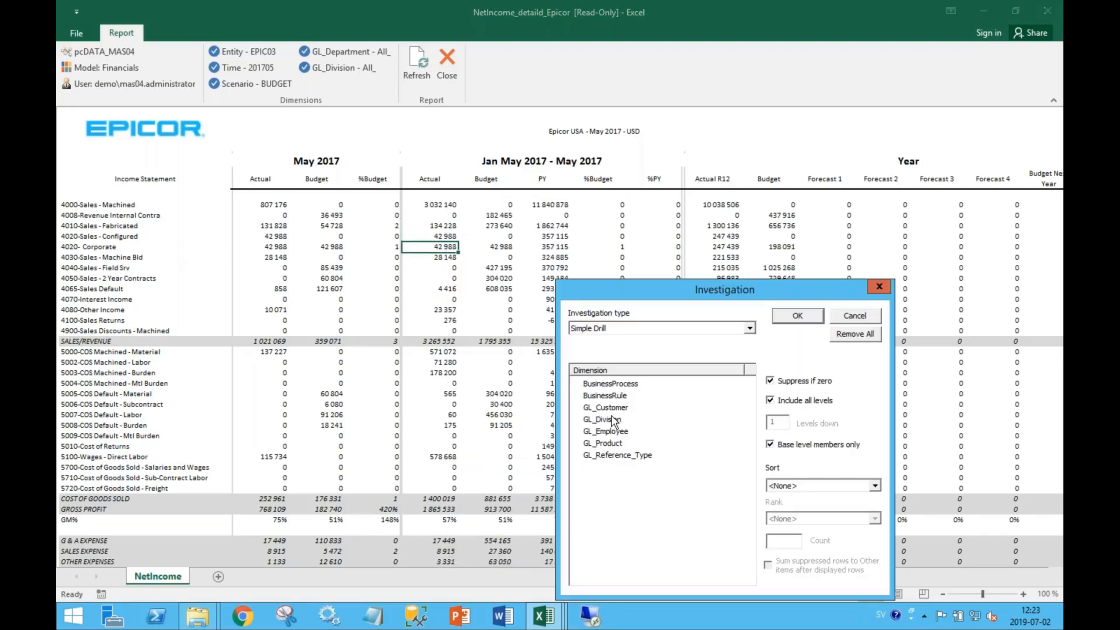
pyautogui.click(750, 329)
pyautogui.click(630, 372)
pyautogui.click(815, 318)
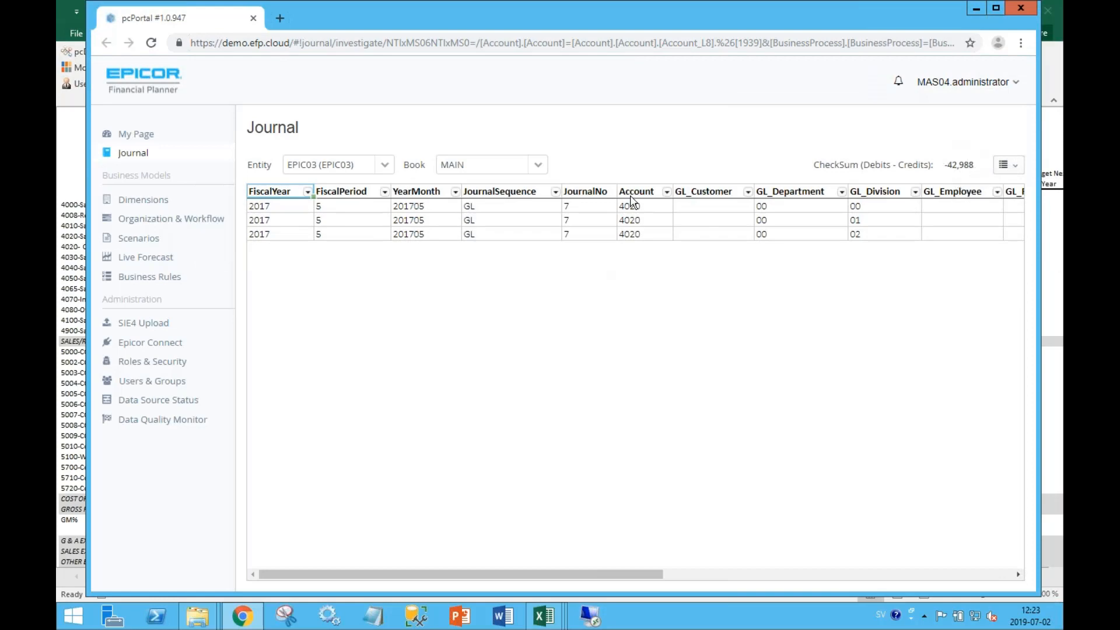
# - Open the full transactions list for the Division 02 journal row, review its lines and close the journal window
pyautogui.click(413, 235)
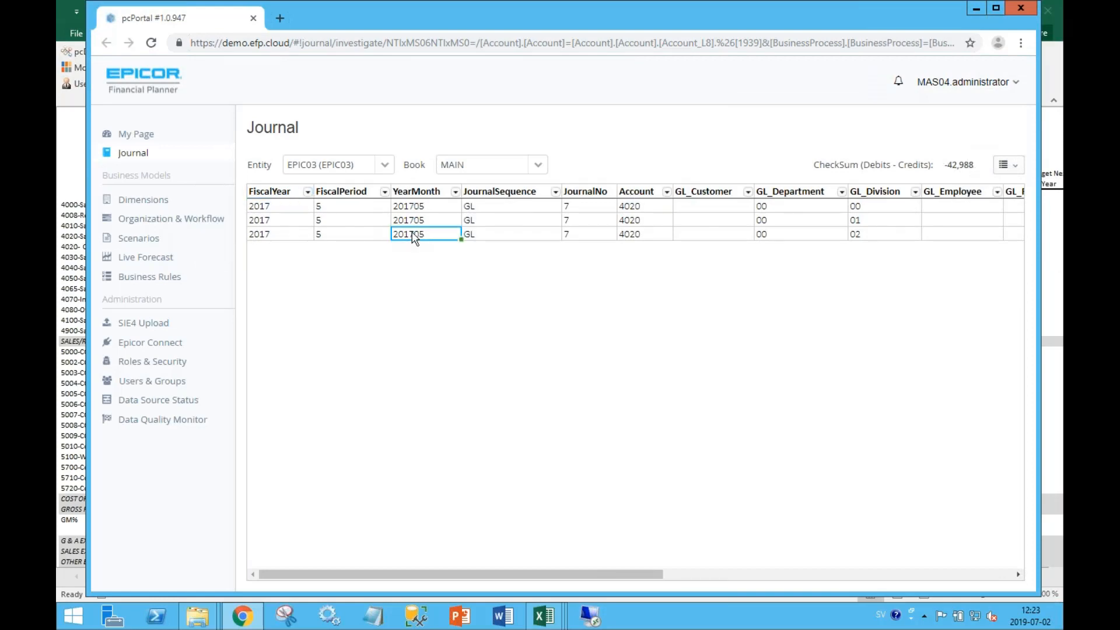
pyautogui.doubleClick(411, 235)
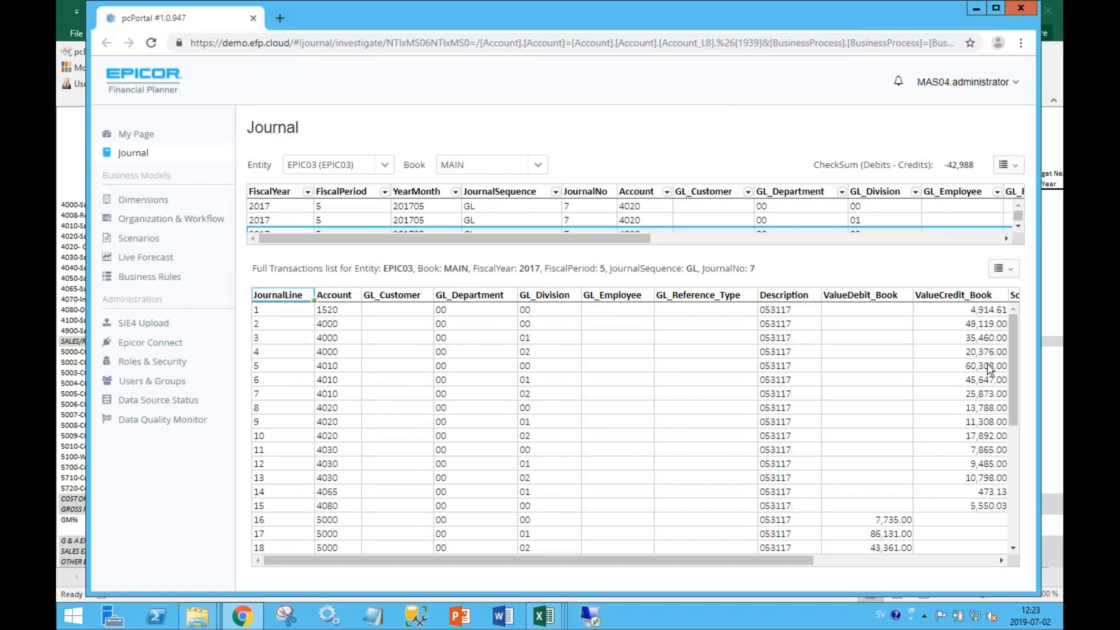
pyautogui.scroll(-5, 1015, 399)
pyautogui.scroll(5, 1012, 402)
pyautogui.click(1021, 8)
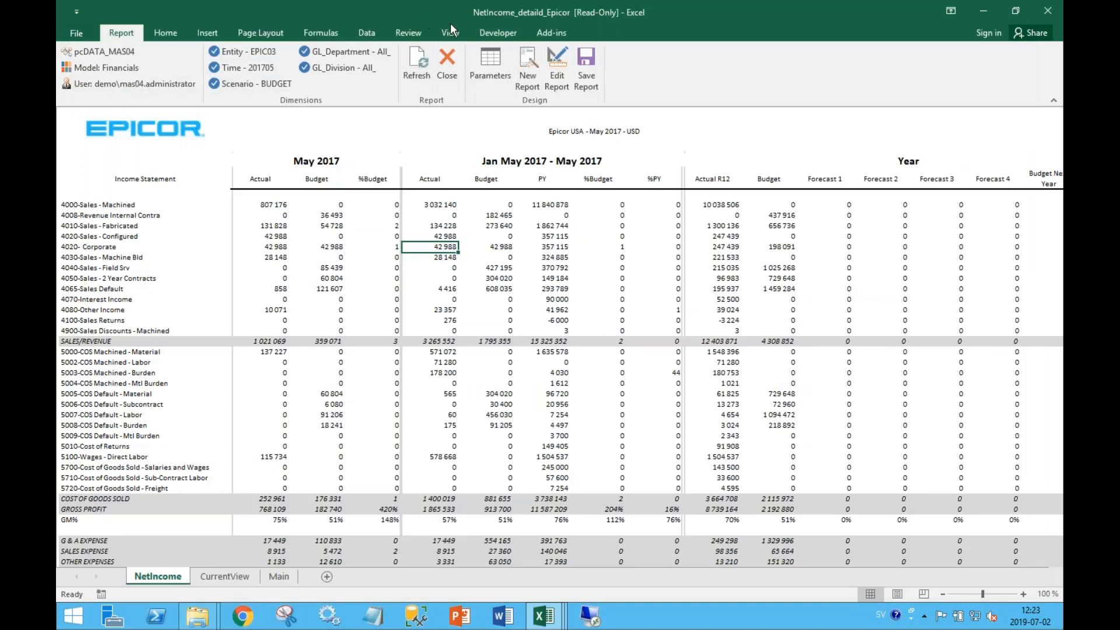
# - Show the formula bar and the row and column headings, and select the May 2017 Budget cell of 4020-Sales - Configured
pyautogui.click(449, 32)
pyautogui.click(261, 57)
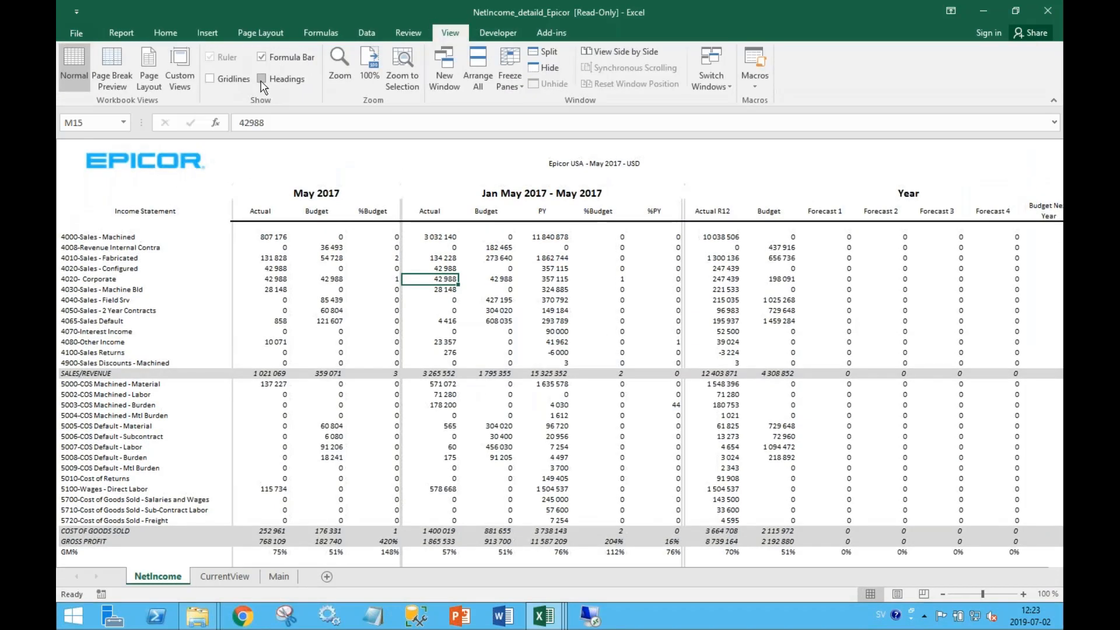
pyautogui.click(262, 78)
pyautogui.click(335, 282)
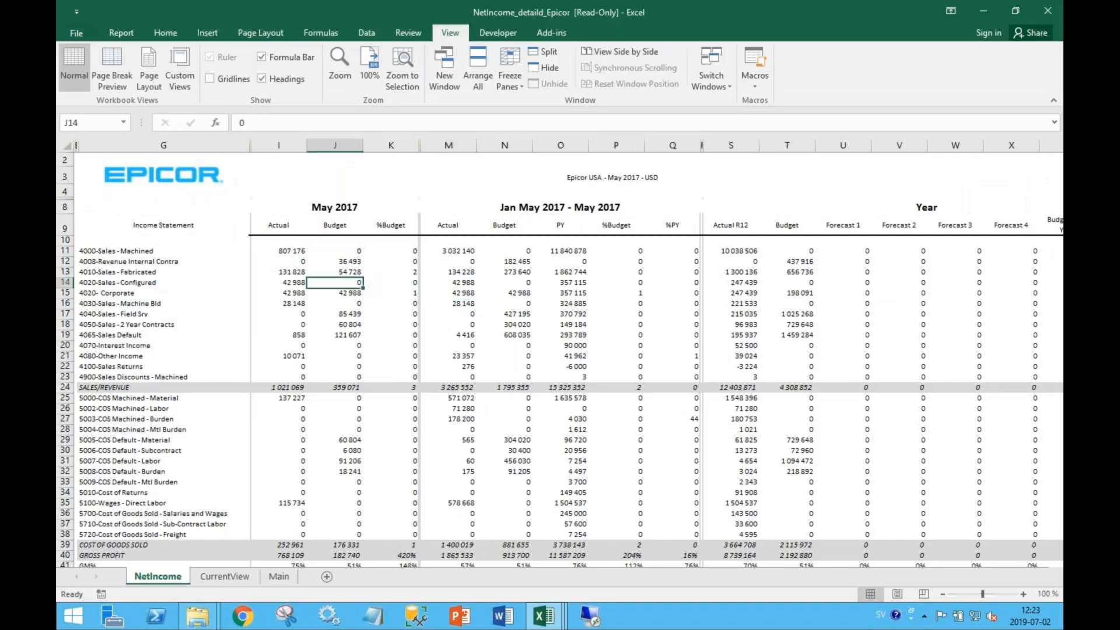
pyautogui.click(464, 293)
pyautogui.click(528, 292)
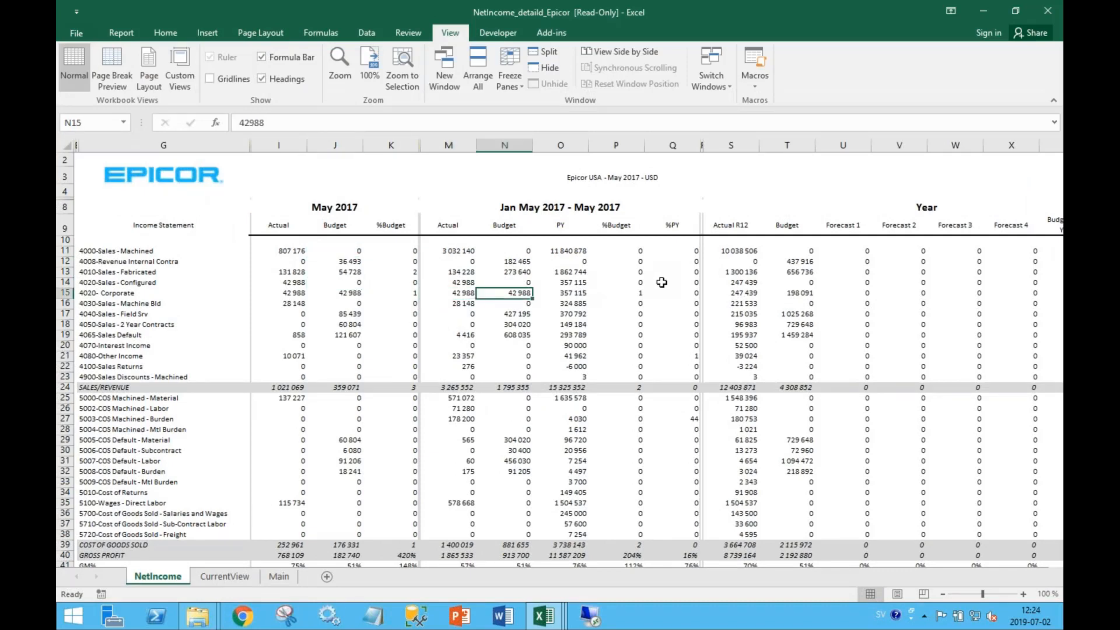
pyautogui.click(696, 291)
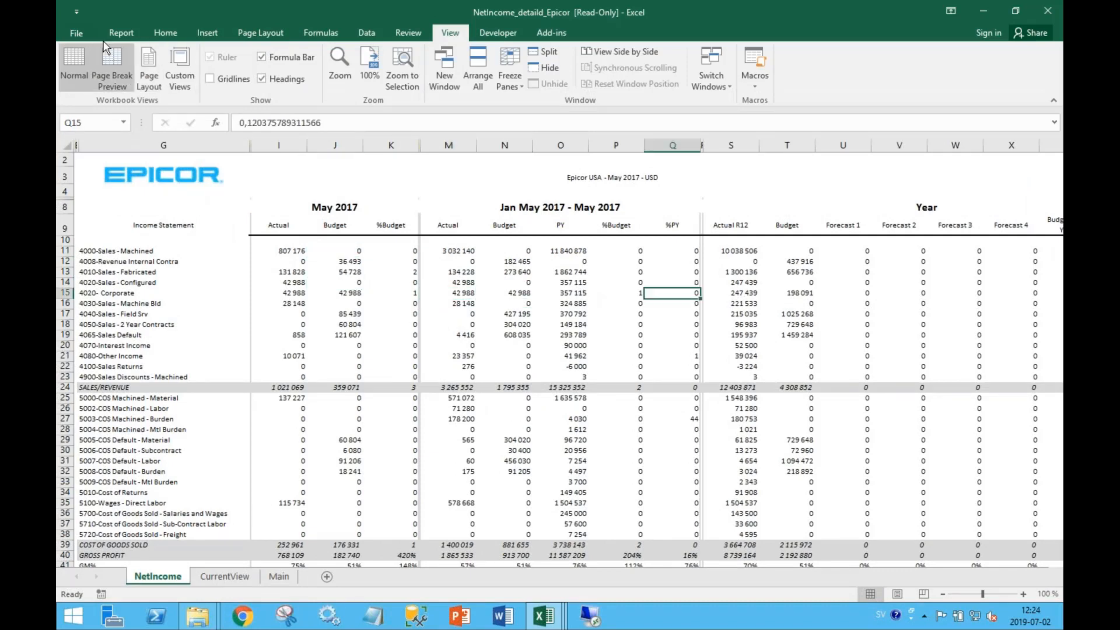
pyautogui.click(121, 32)
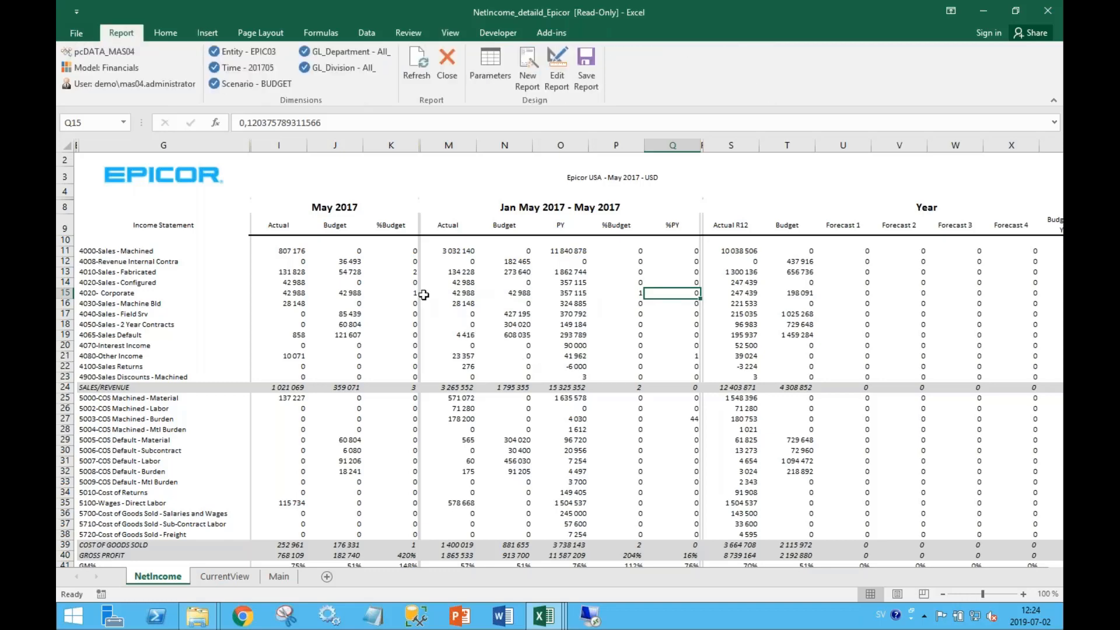
pyautogui.click(407, 284)
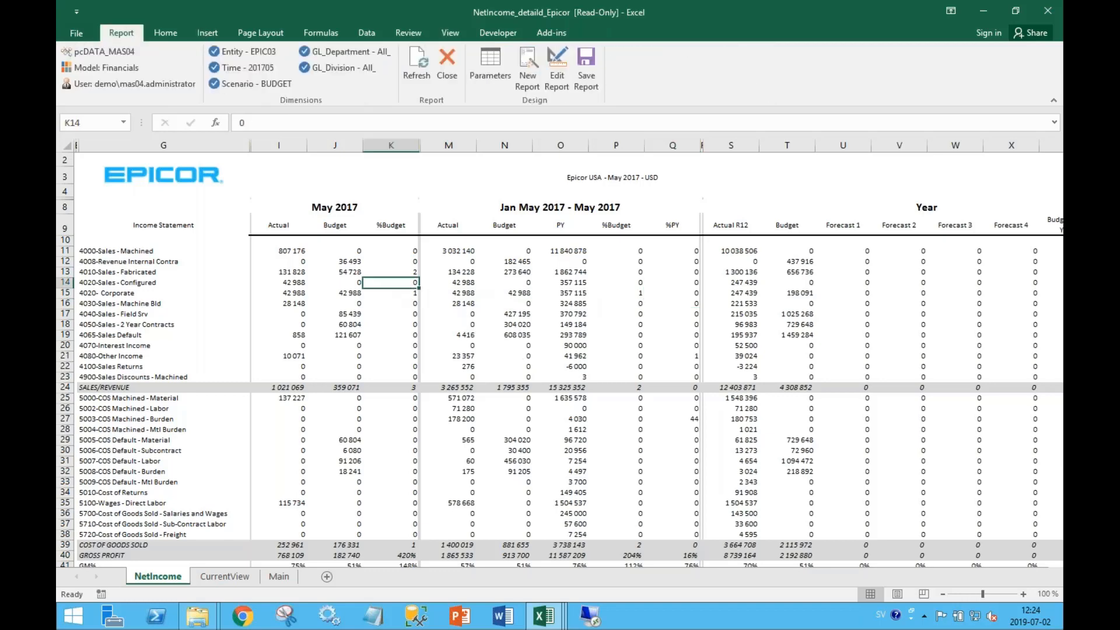
# - Format the entire May 2017 %Budget column with the Percentage number category
pyautogui.click(402, 144)
pyautogui.rightClick(401, 144)
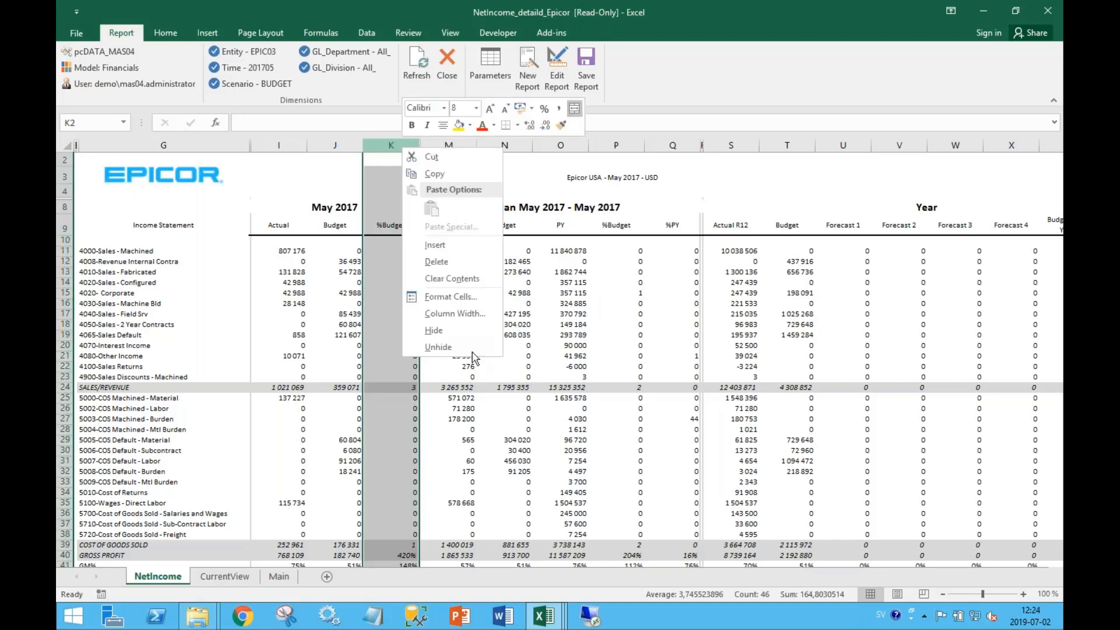
pyautogui.click(473, 296)
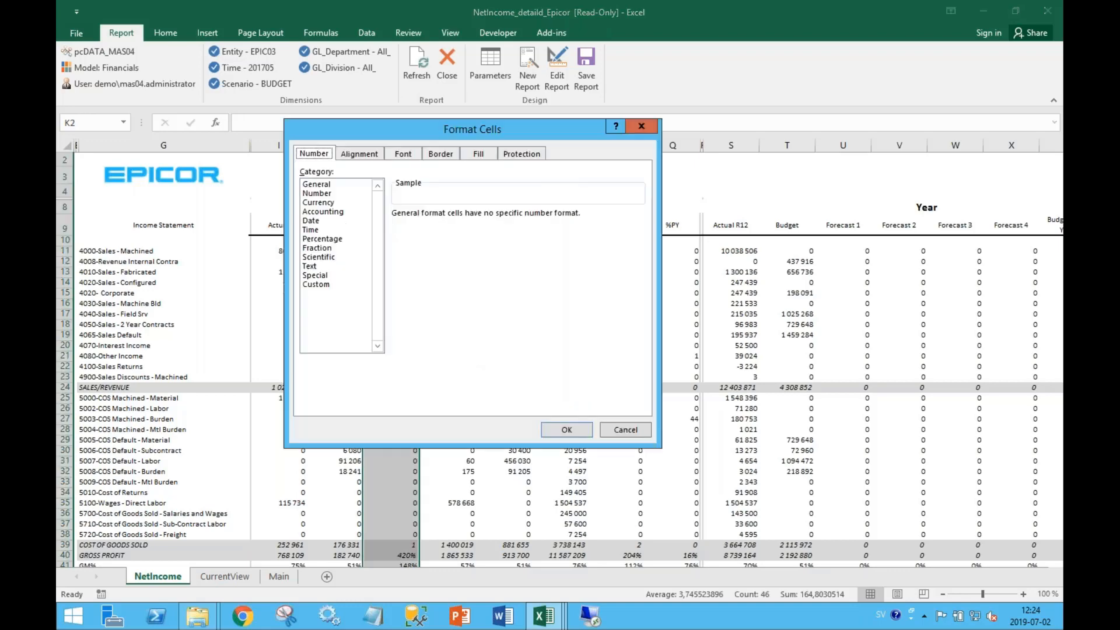
pyautogui.click(333, 240)
pyautogui.click(578, 432)
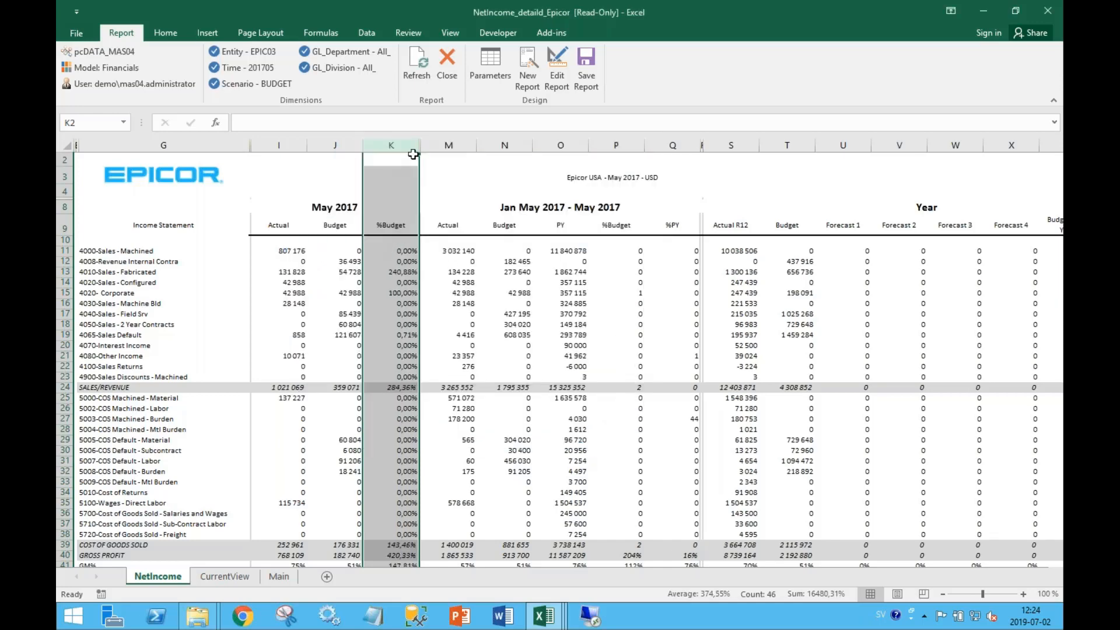
# - Reduce the May 2017 %Budget column's Percentage format to 0 decimal places
pyautogui.rightClick(395, 145)
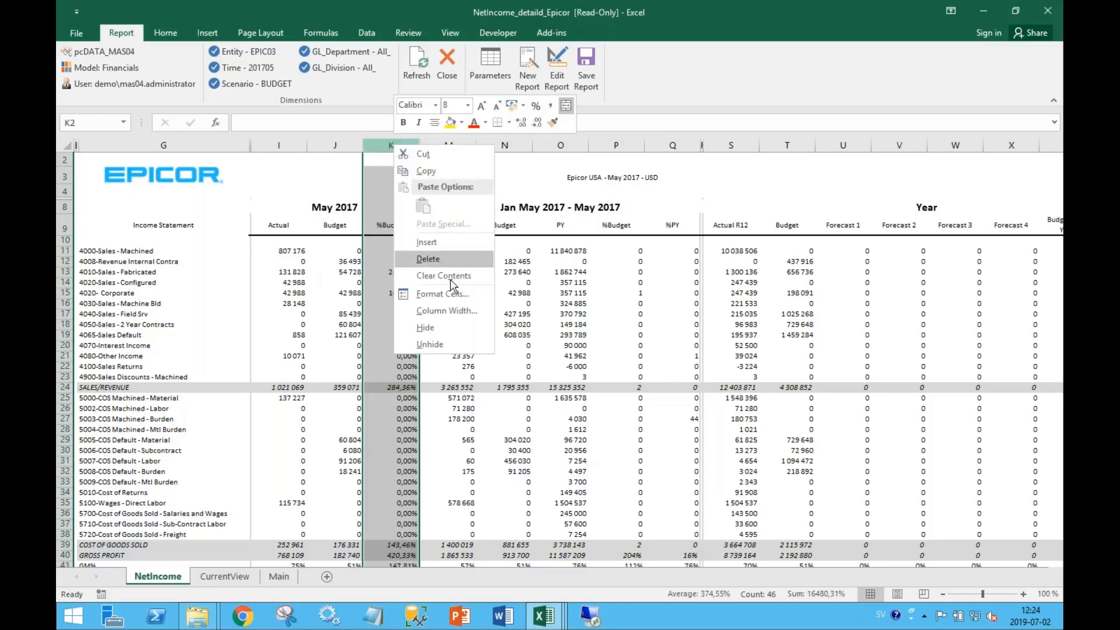
pyautogui.click(443, 294)
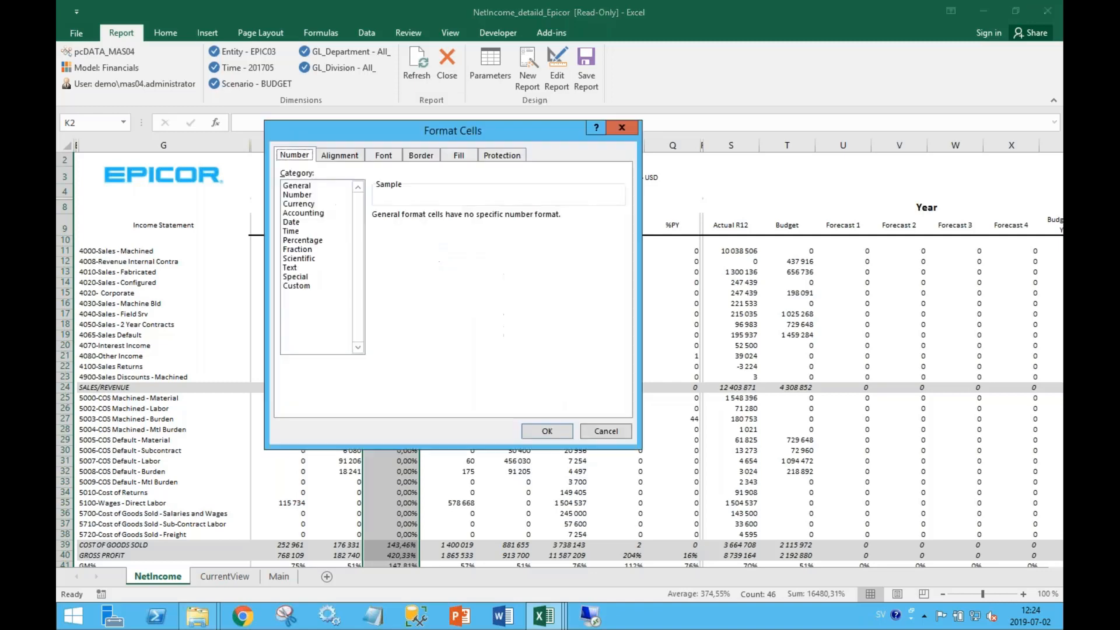
pyautogui.click(309, 240)
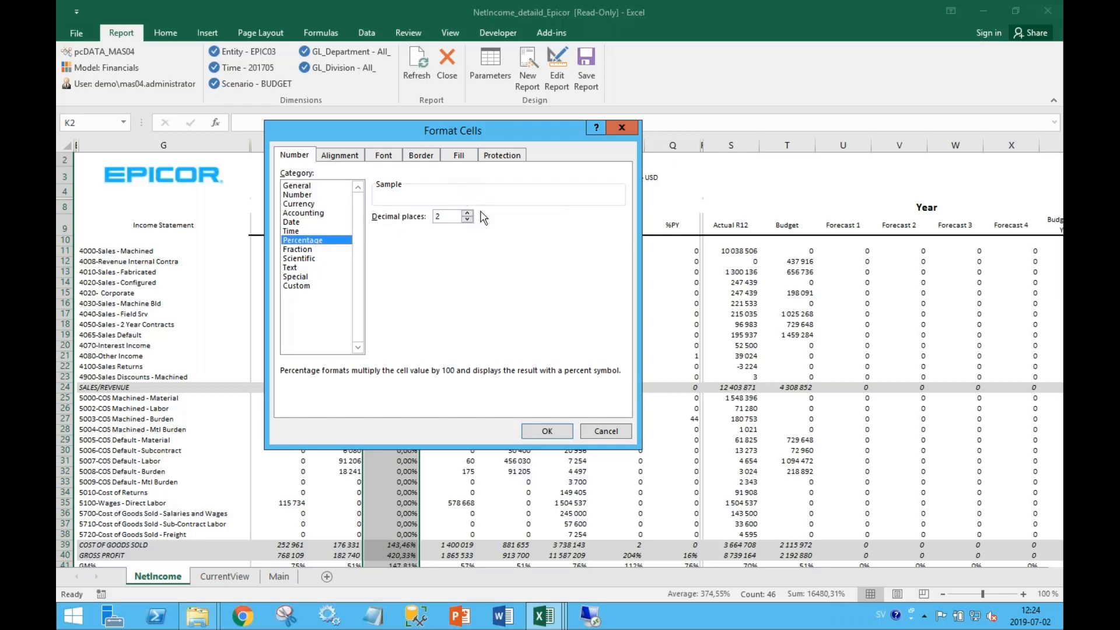
pyautogui.click(466, 220)
pyautogui.click(547, 431)
pyautogui.click(396, 346)
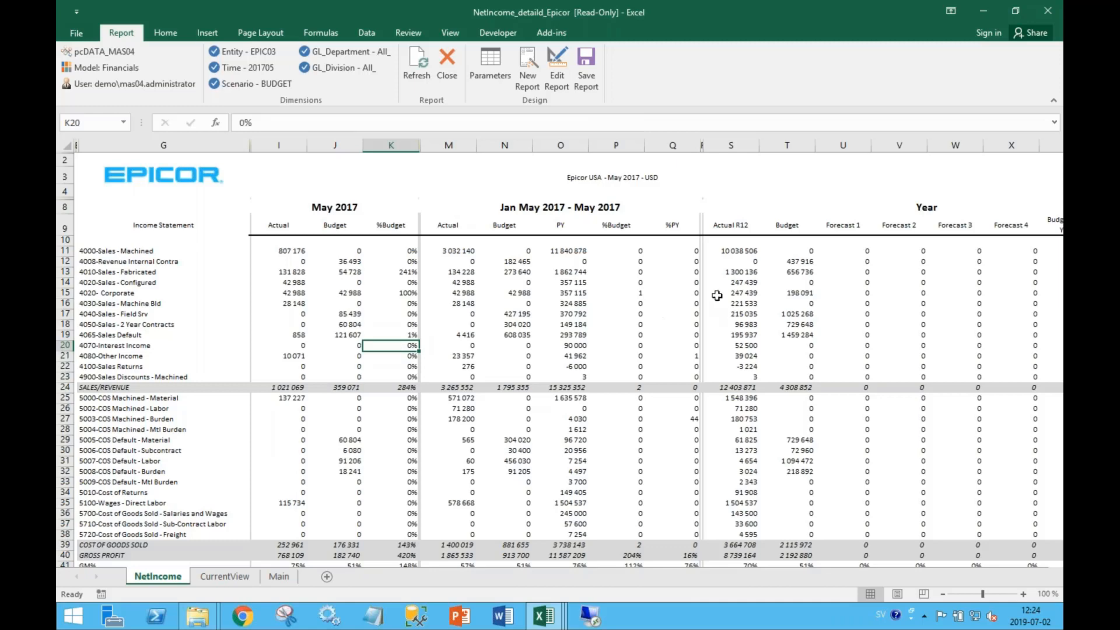
# - Edit the report design, accept the #0% number format in the 9:Formula column's cell format options and rebuild the report
pyautogui.click(555, 77)
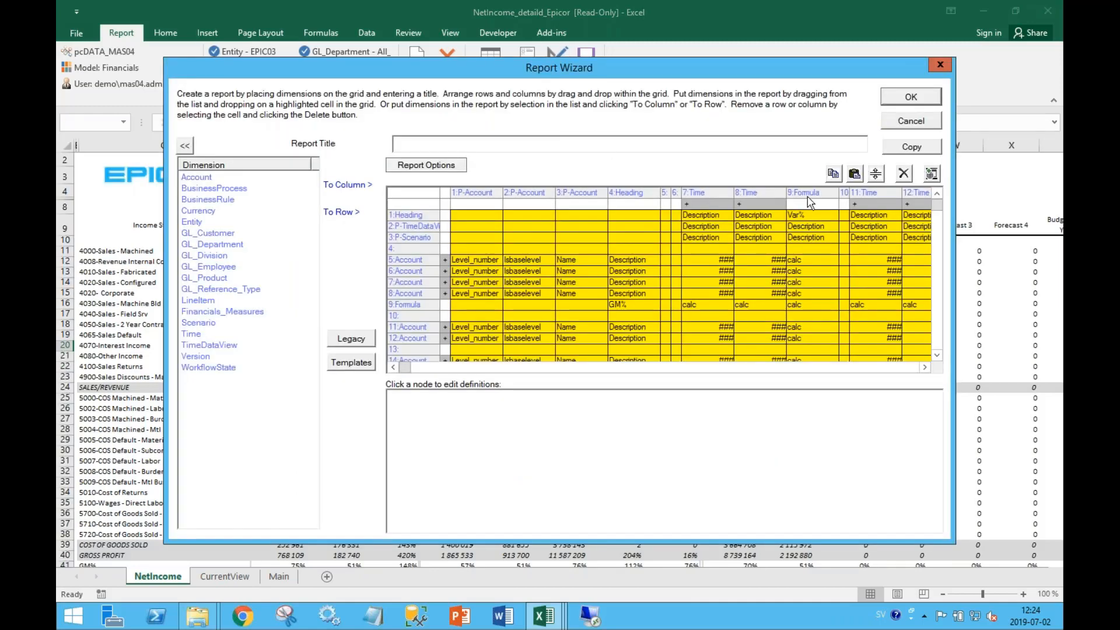
pyautogui.click(811, 193)
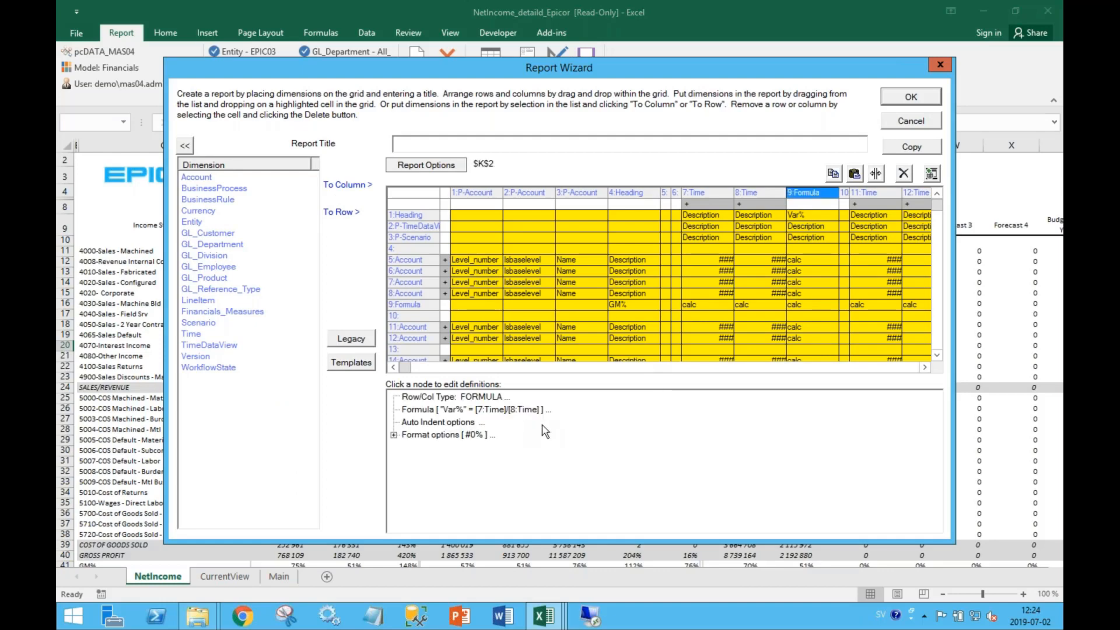
pyautogui.click(477, 437)
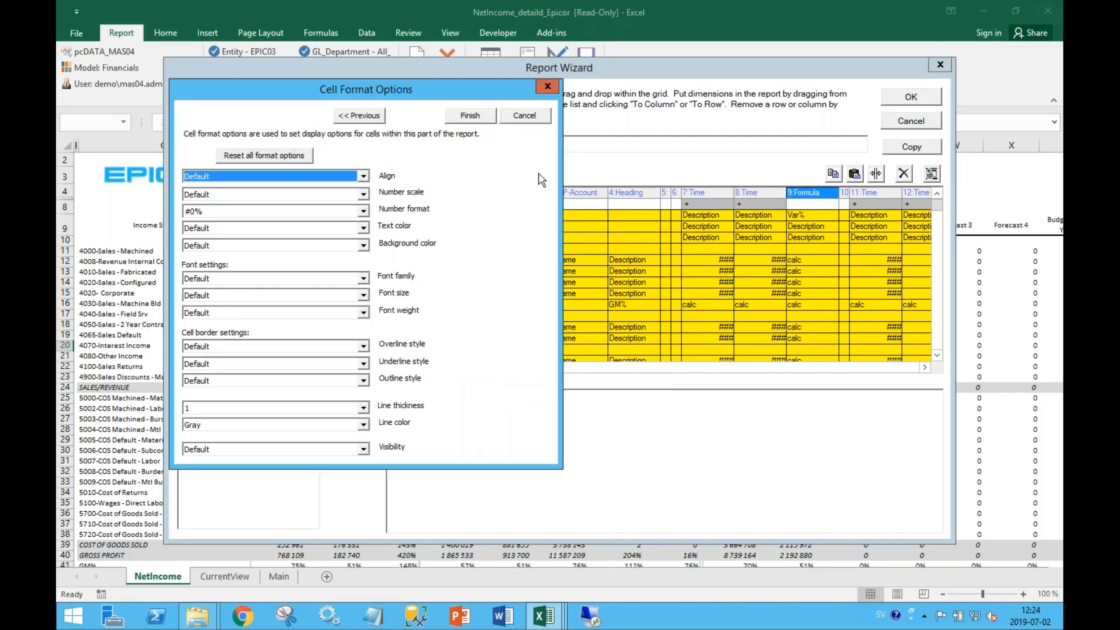
pyautogui.click(471, 115)
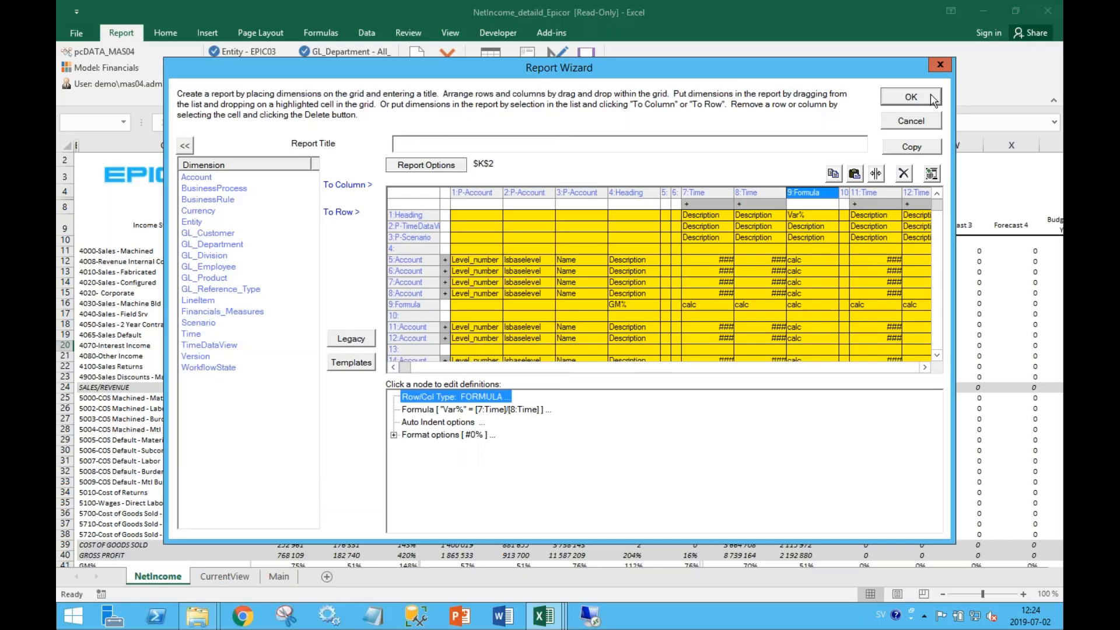
pyautogui.click(911, 97)
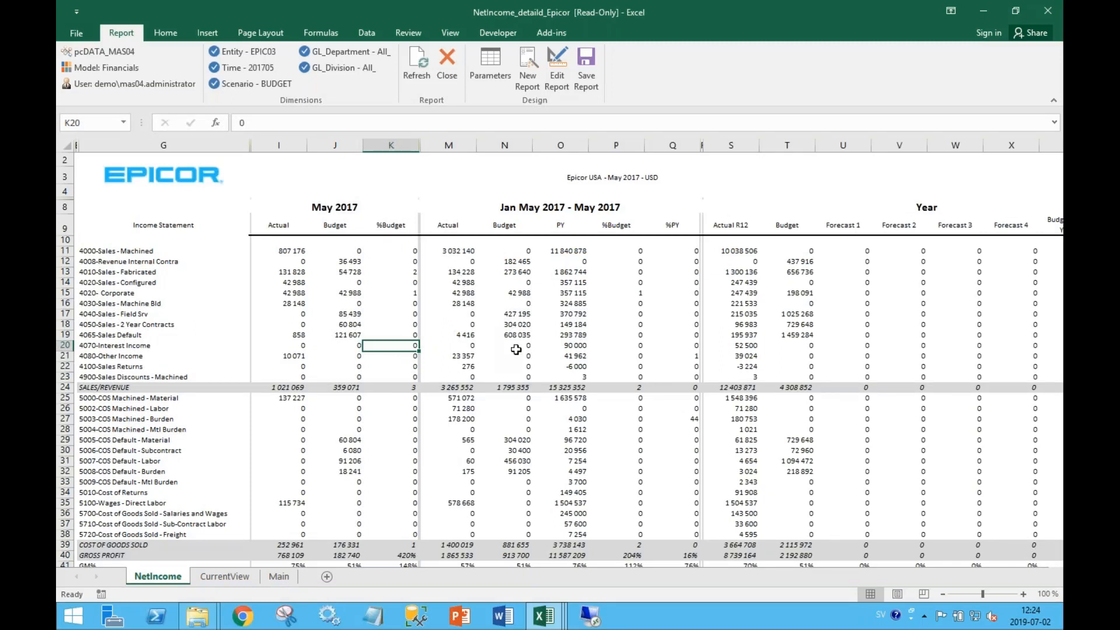
# - Close the net income report and the Report and Analysis list
pyautogui.click(349, 304)
pyautogui.click(348, 272)
pyautogui.click(345, 262)
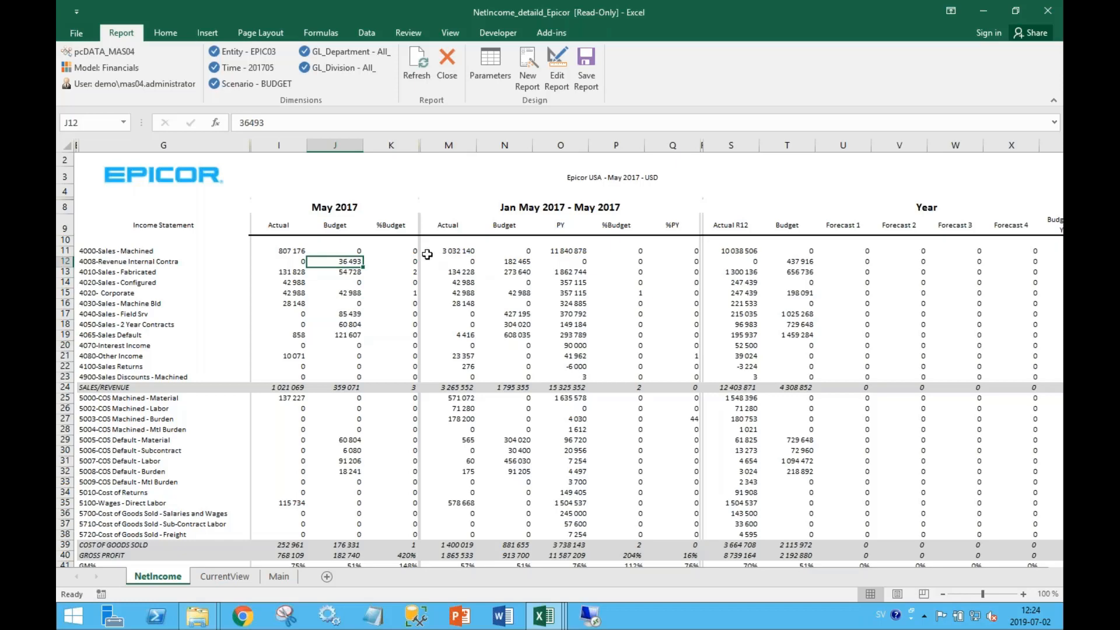
pyautogui.click(447, 67)
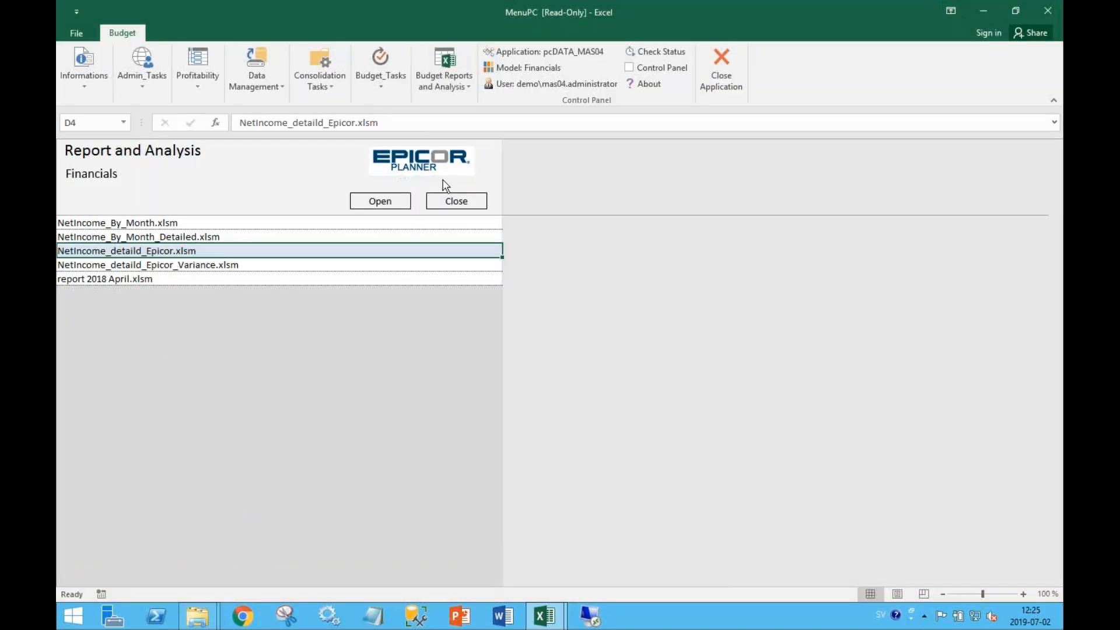
pyautogui.click(454, 203)
# - Bring up the budget entry list and open the EPIC03 - 01 - ManuFacturing Exp_with_3Years budget
pyautogui.click(385, 85)
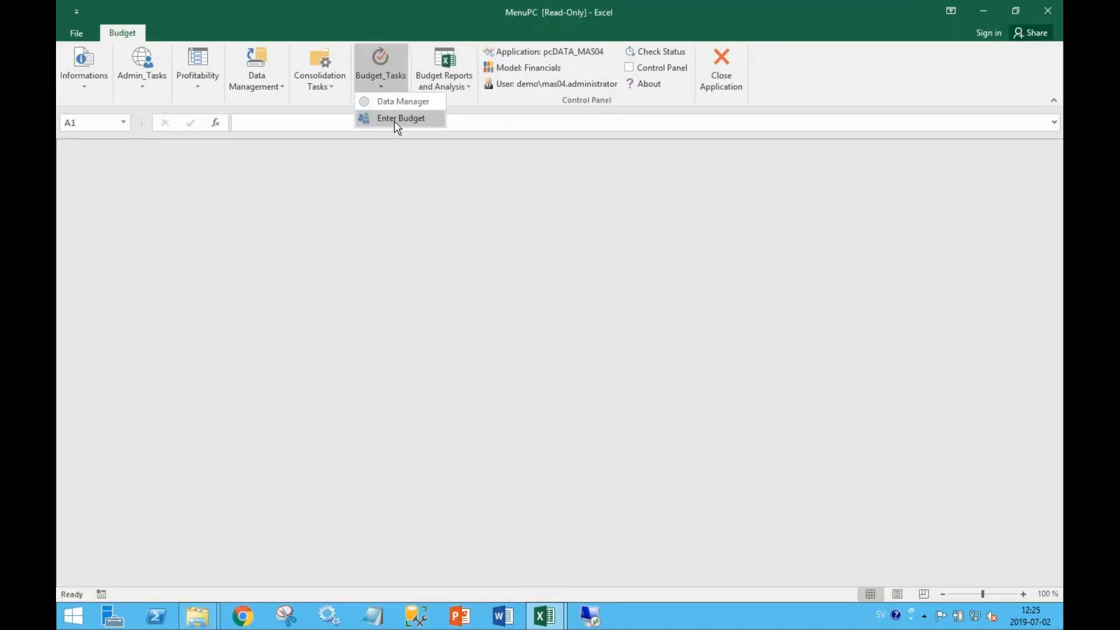
pyautogui.click(397, 119)
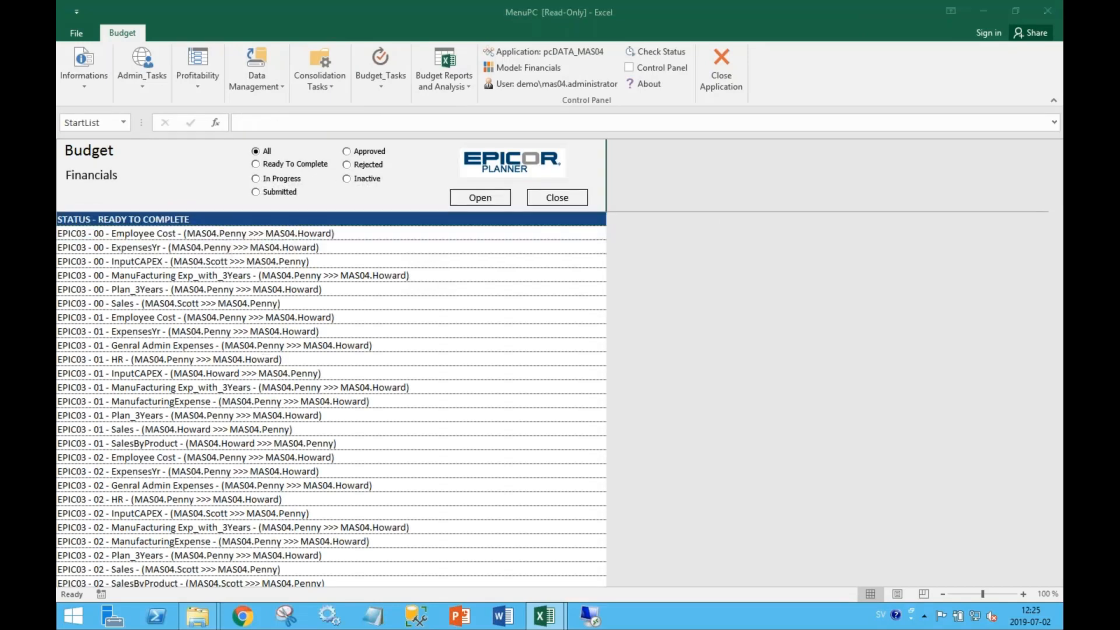
pyautogui.click(170, 313)
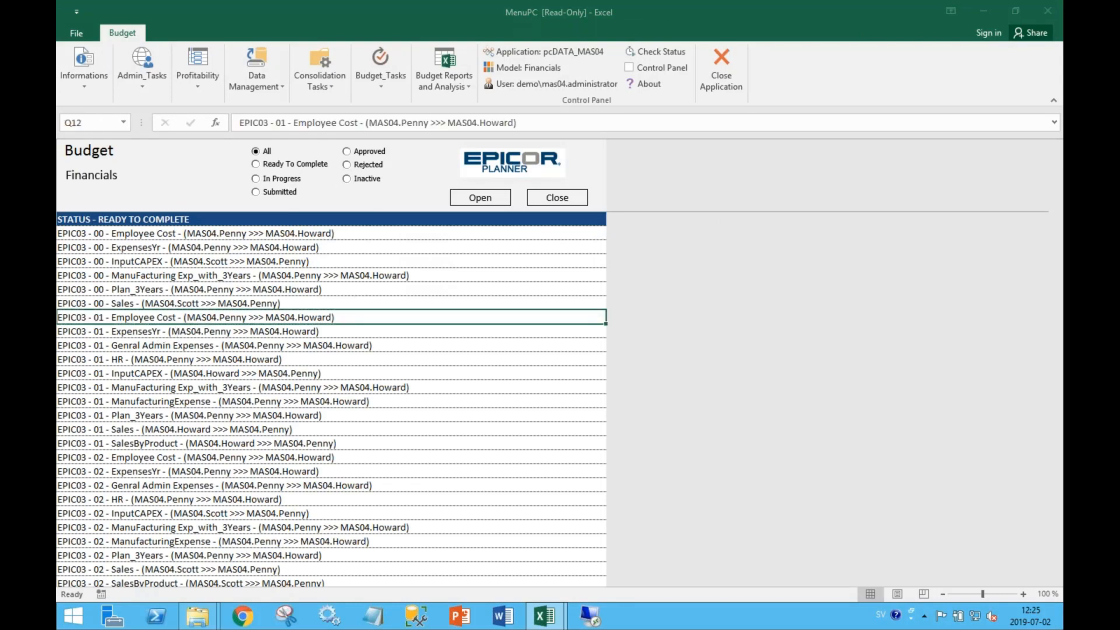
pyautogui.click(170, 306)
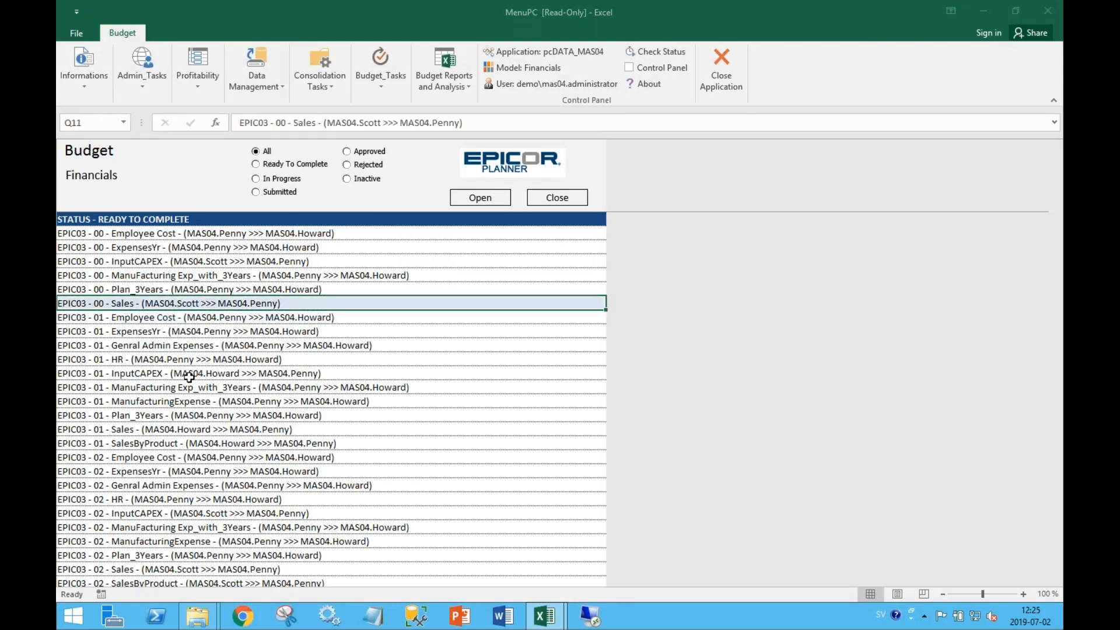
pyautogui.click(230, 387)
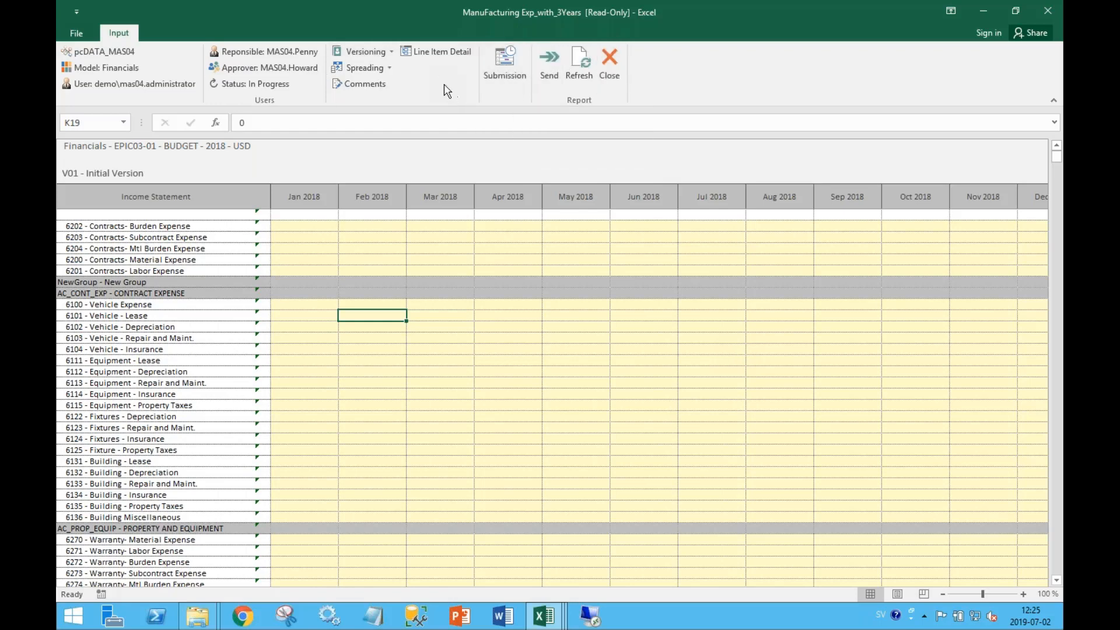
# - Open the Spreading dialog for the Feb 2018 Vehicle - Lease cell and review the available spreading methods
pyautogui.click(390, 68)
pyautogui.click(401, 89)
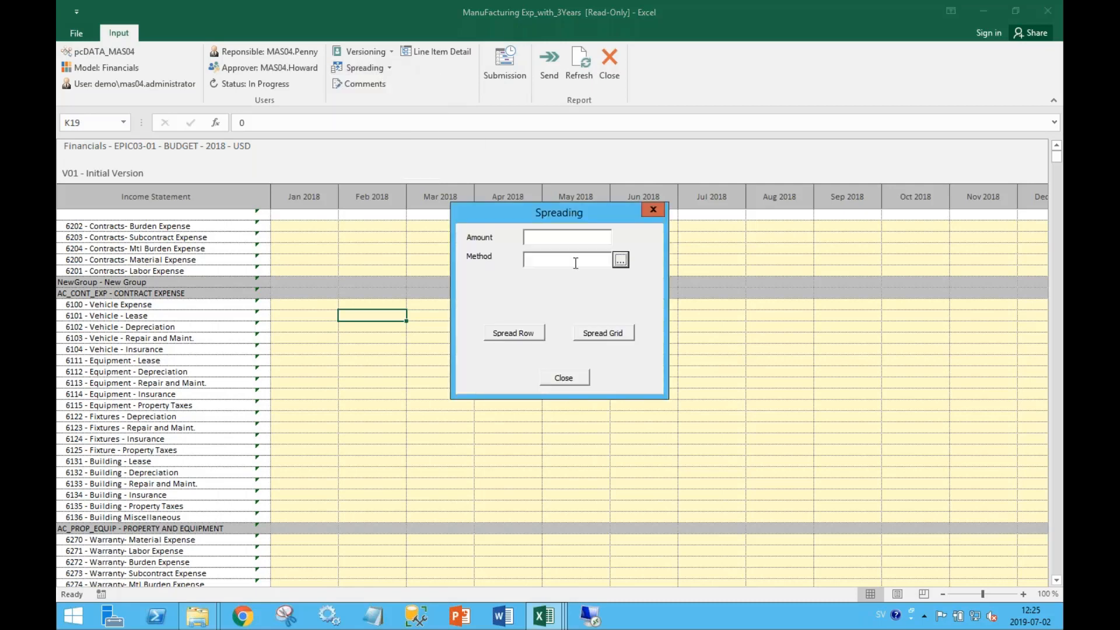
pyautogui.click(621, 259)
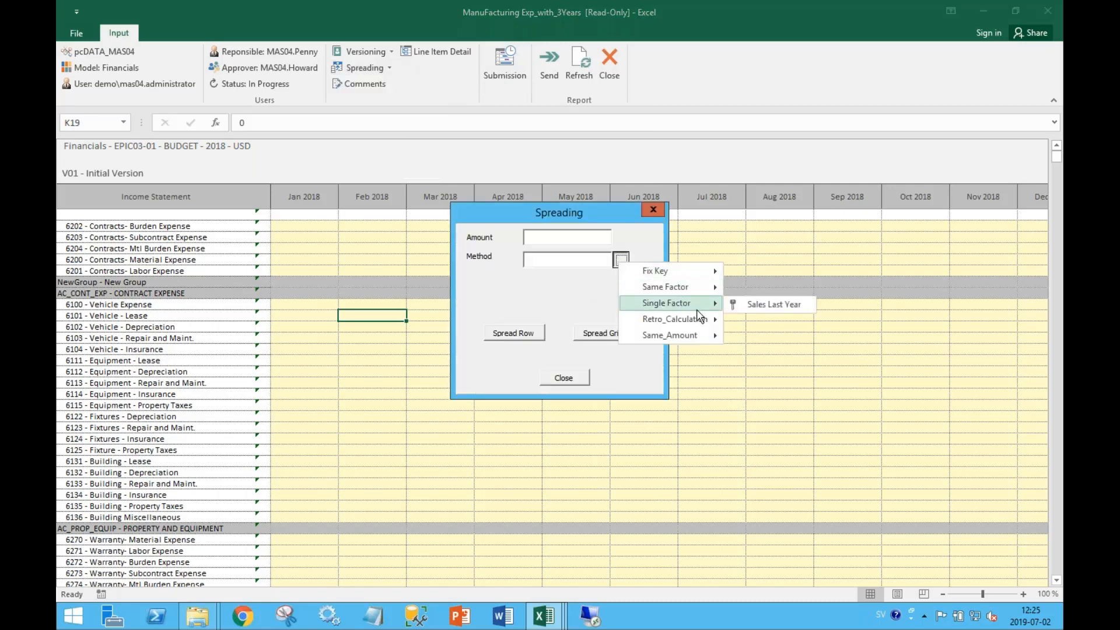
pyautogui.click(619, 79)
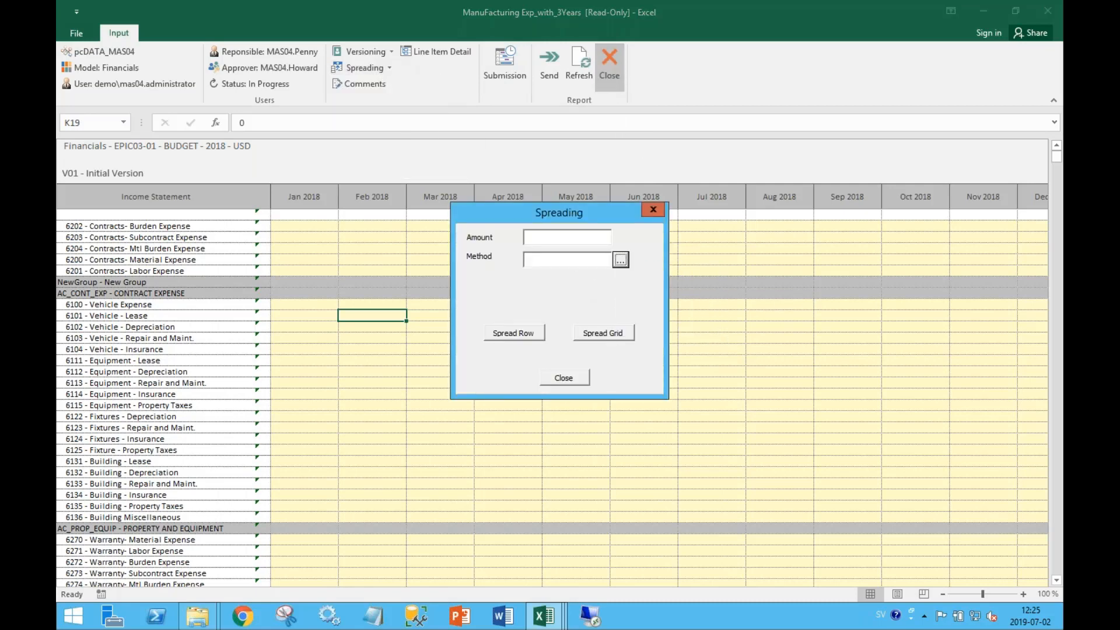
# - Close the manufacturing expense budget form and switch to the pcPortal Users & Groups page in Chrome
pyautogui.click(610, 67)
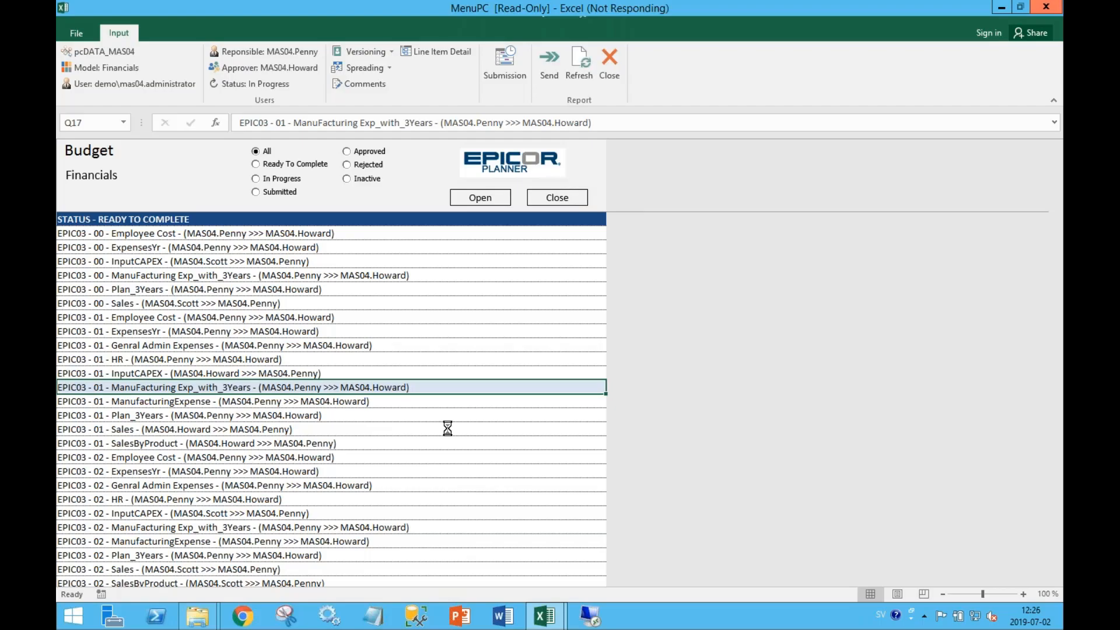
pyautogui.press('super+Tab')
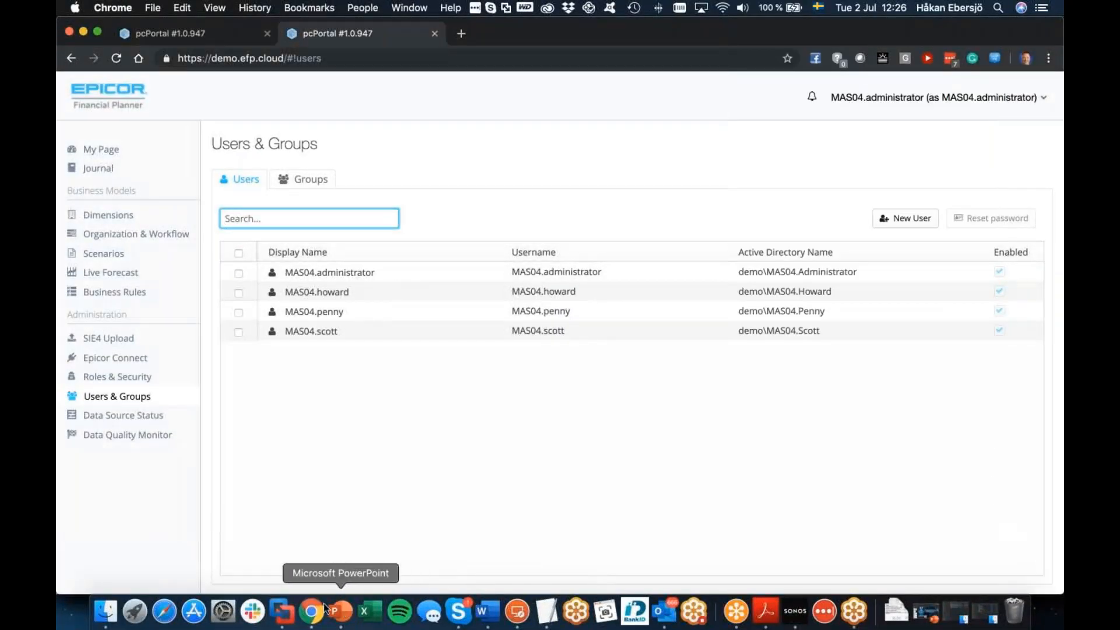